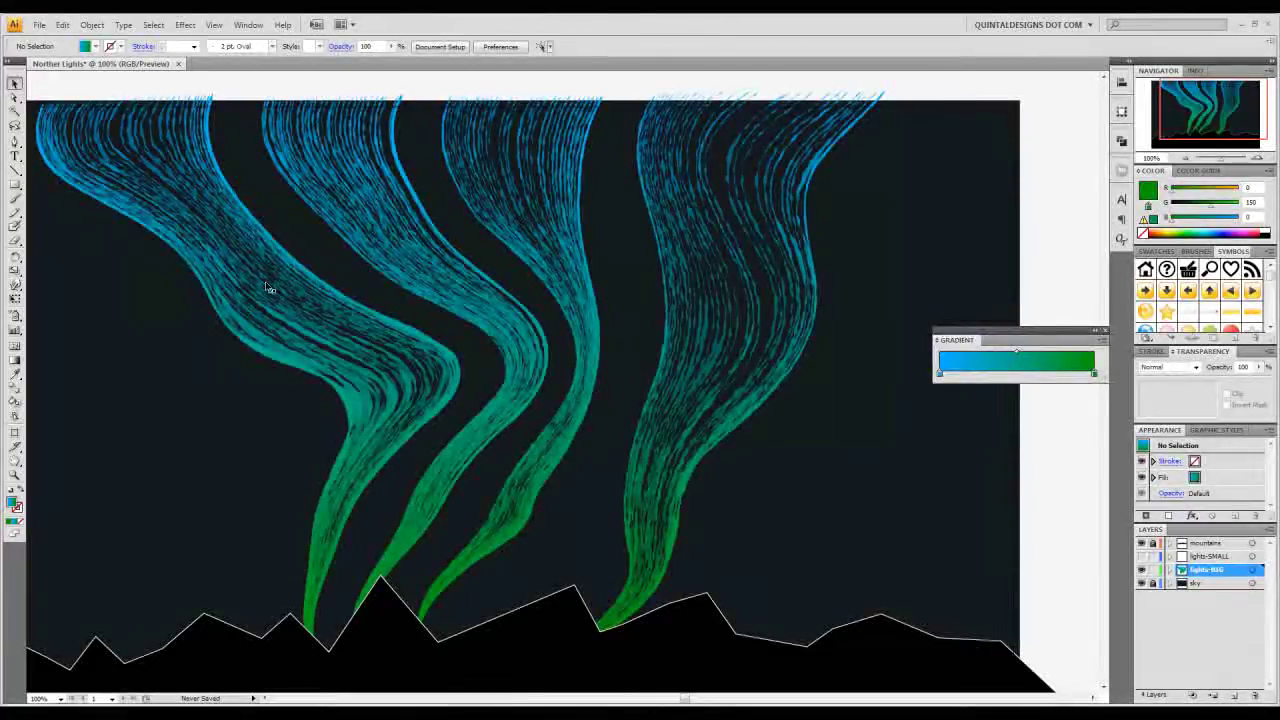
- Apply a Radial Blur with amount 37, Zoom method and Good quality to the rightmost aurora ribbon
drag(350, 285, 375, 324)
drag(655, 263, 920, 318)
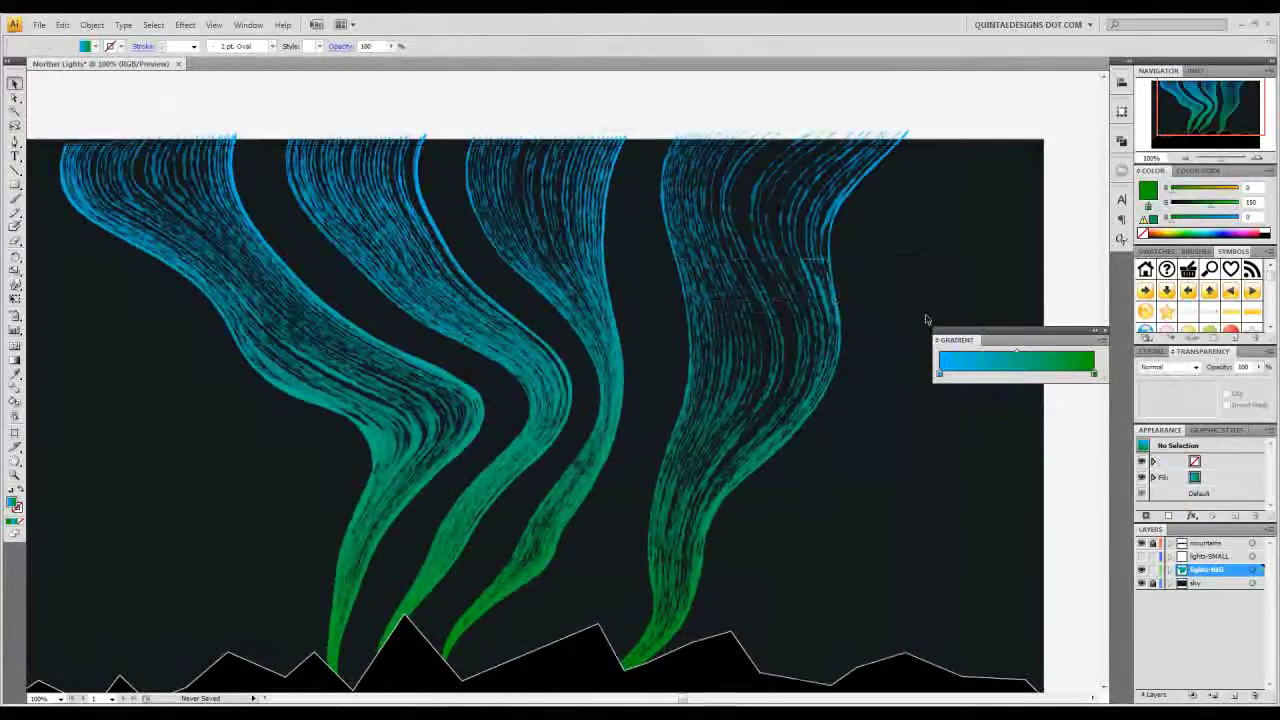
click(185, 24)
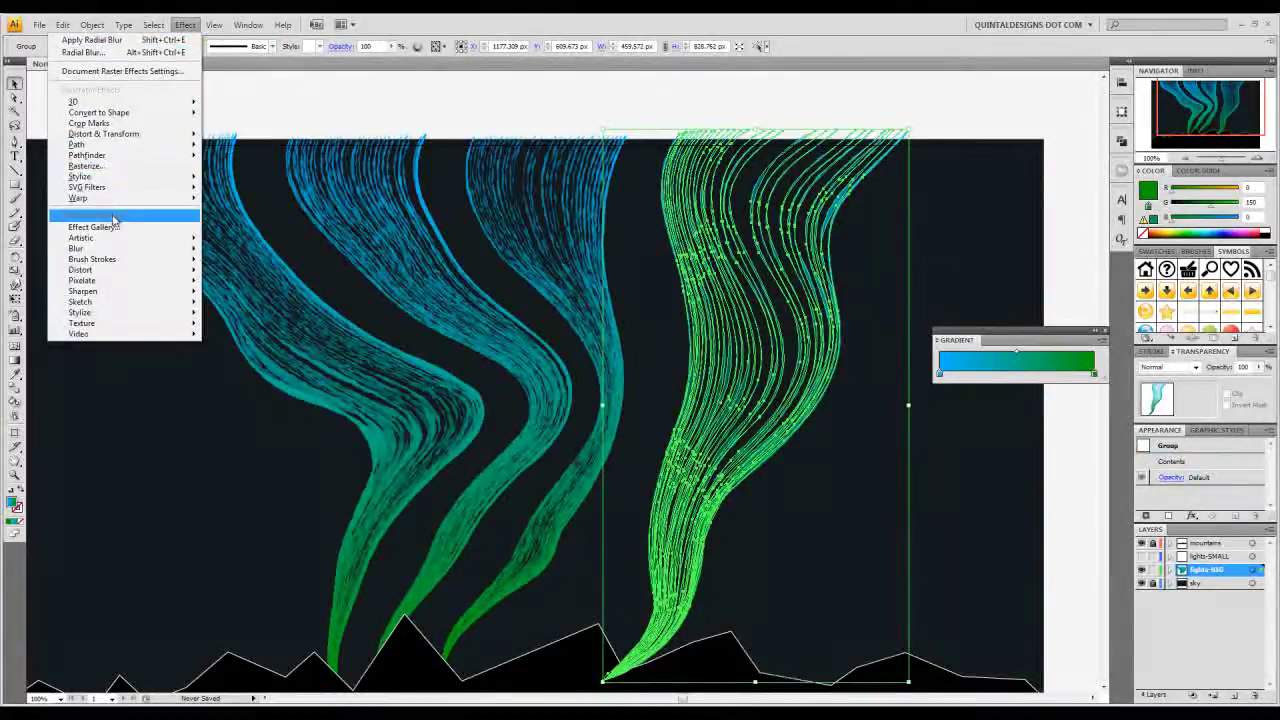
mouse_move(153, 250)
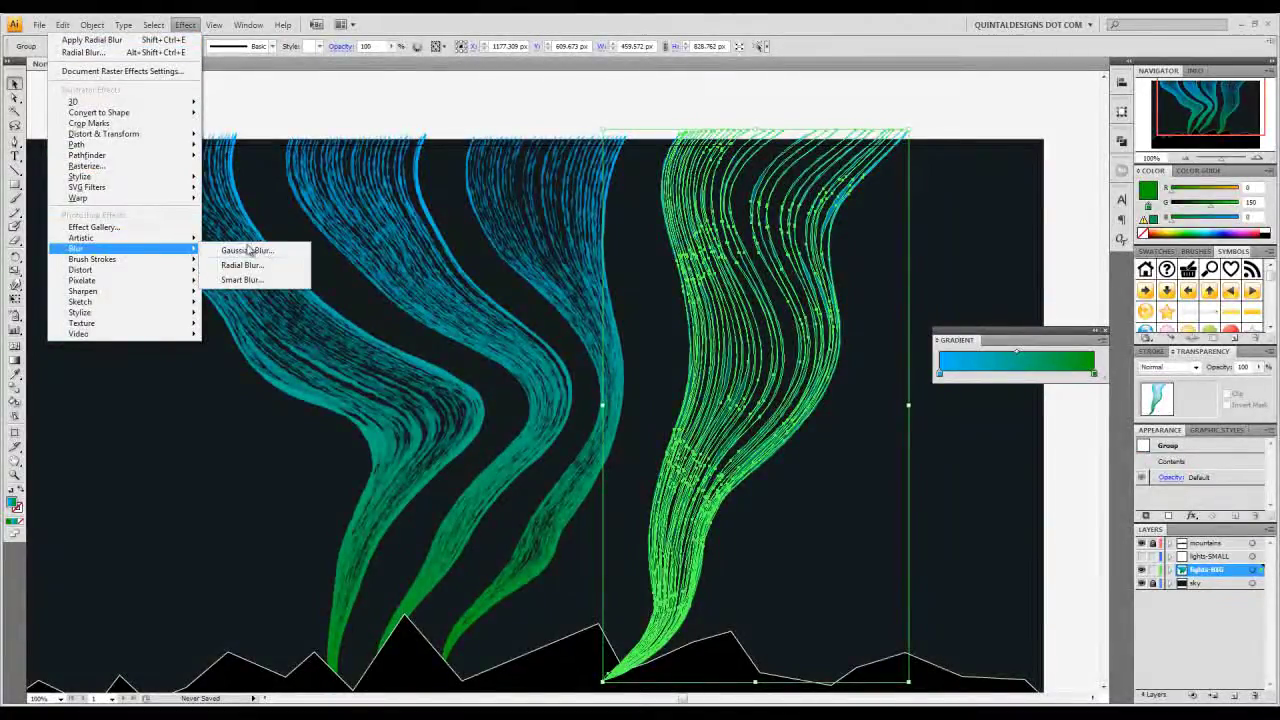
click(286, 268)
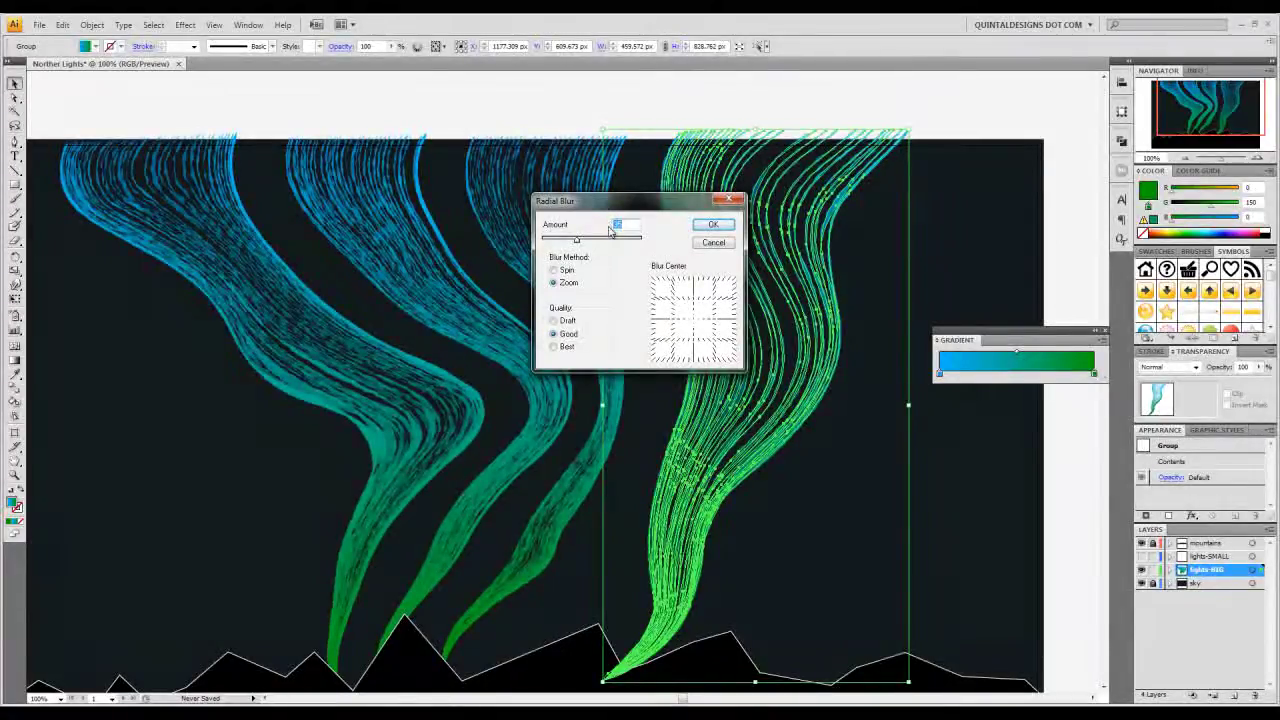
text(37)
click(714, 226)
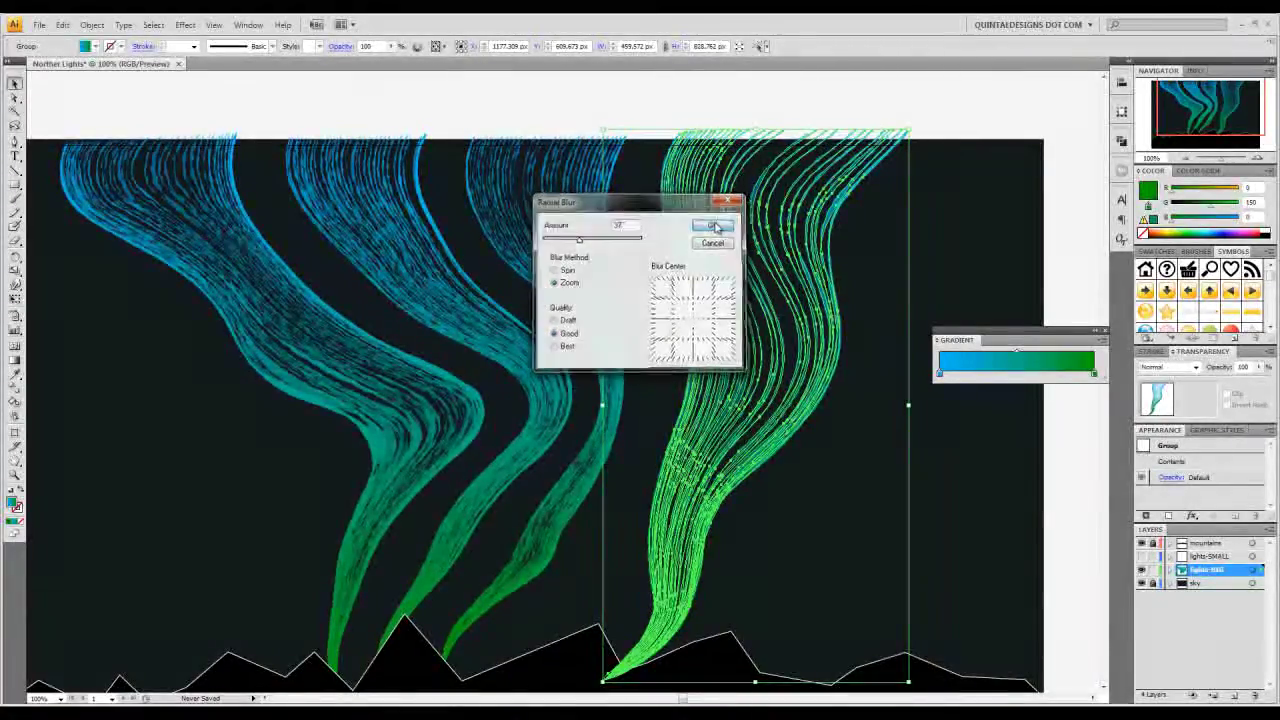
click(908, 260)
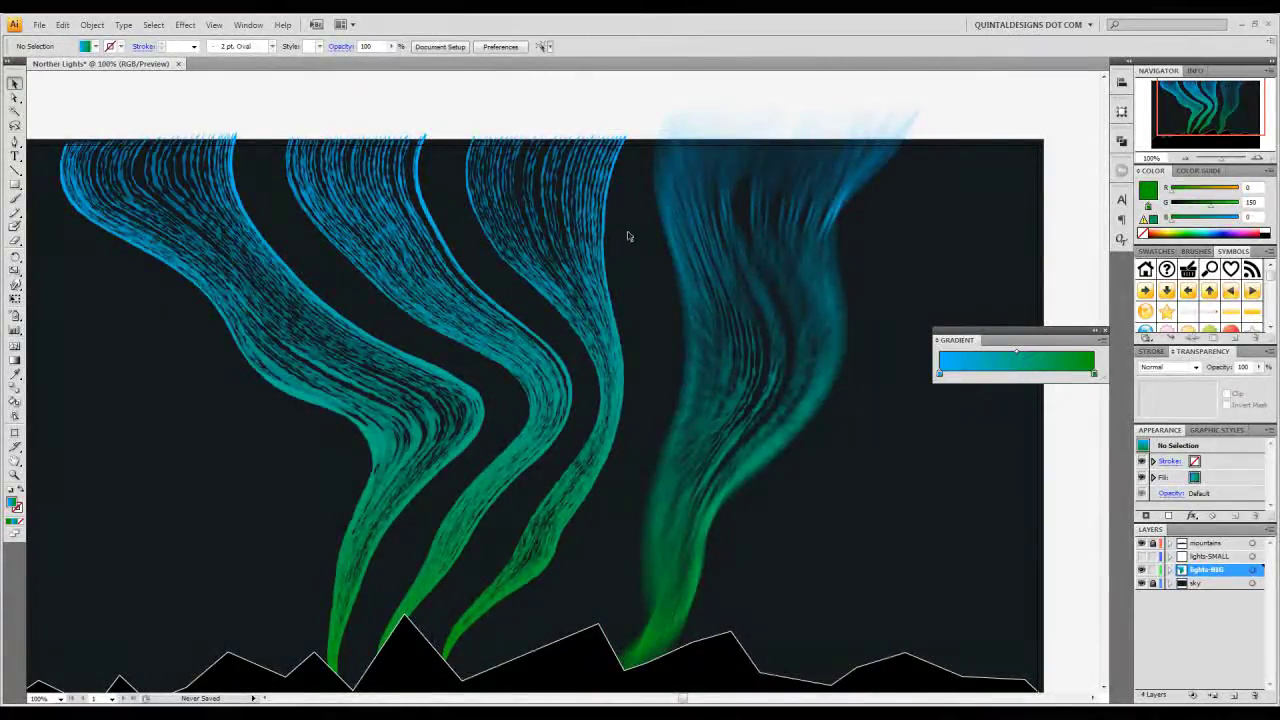
- Apply the same Radial Blur to each of the other three aurora ribbons
drag(628, 220, 498, 272)
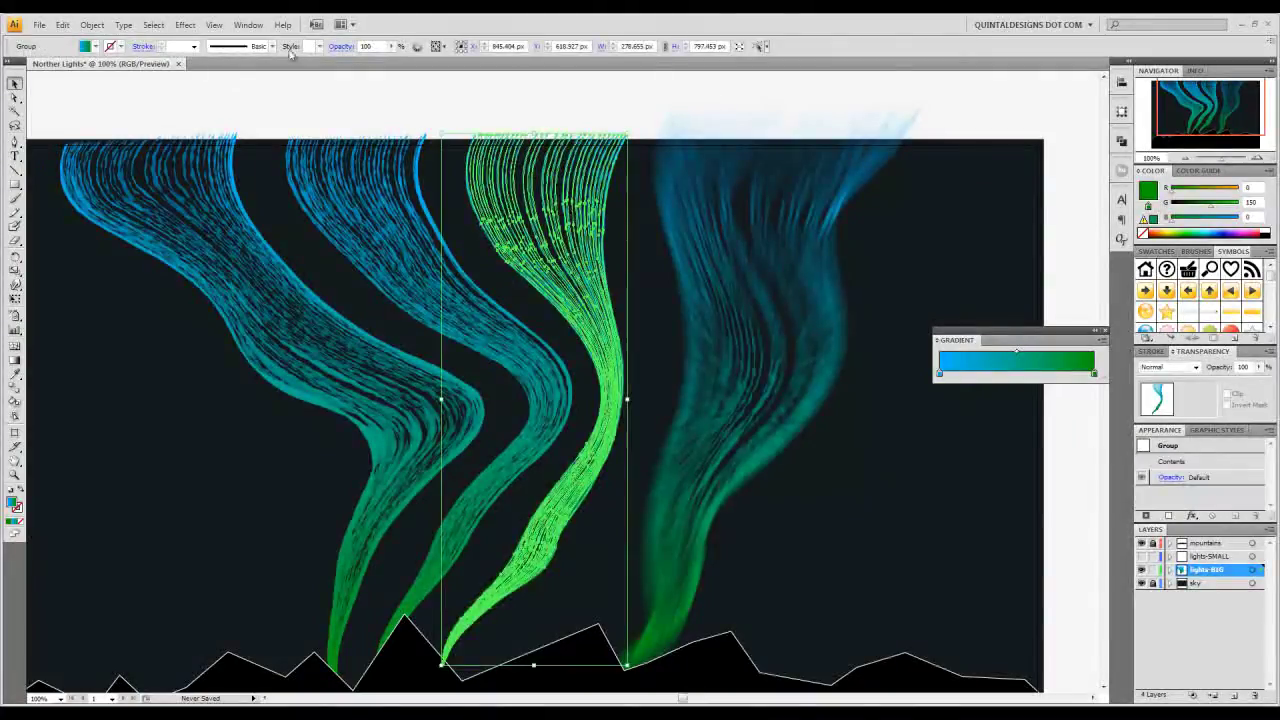
click(185, 25)
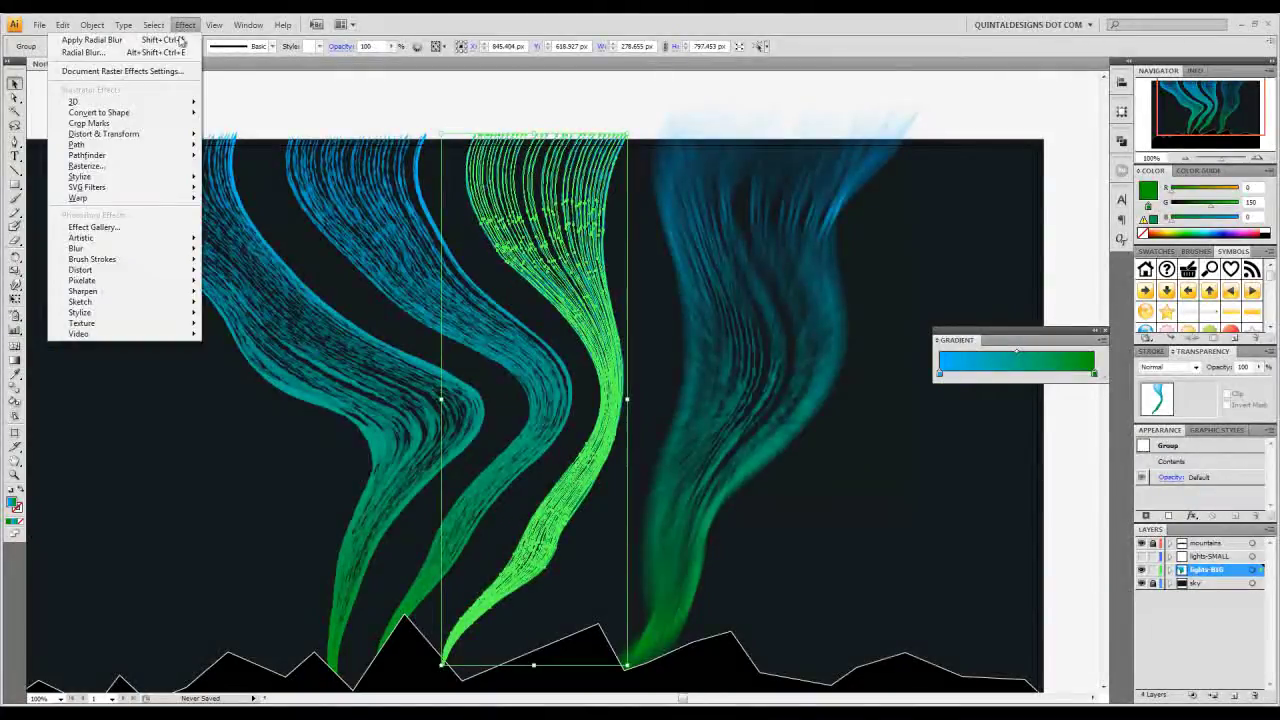
click(175, 44)
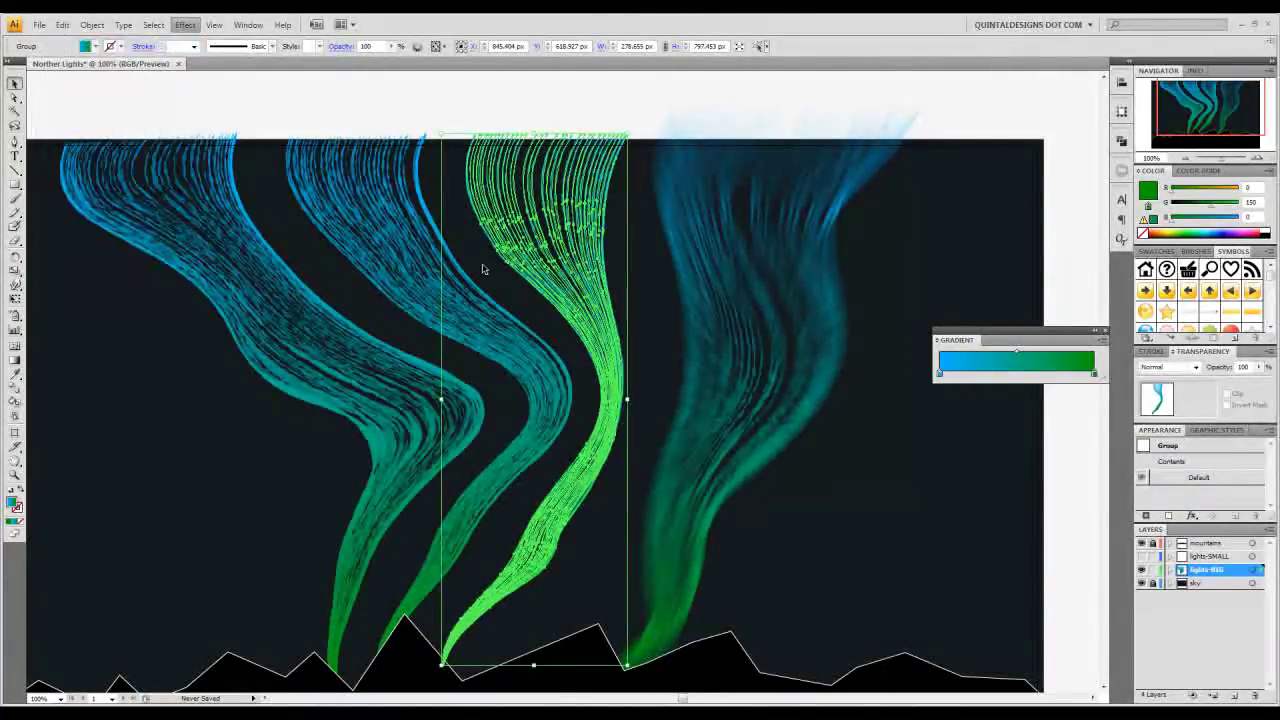
click(377, 198)
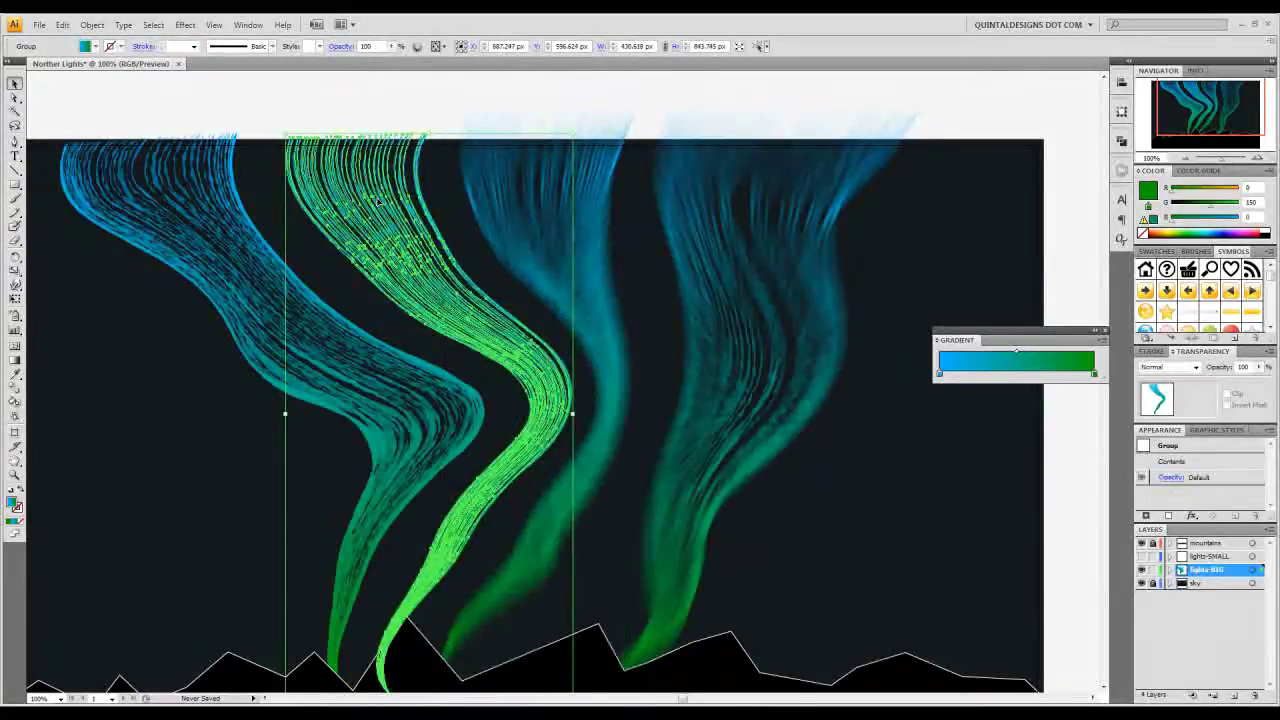
key(ctrl+shift+e)
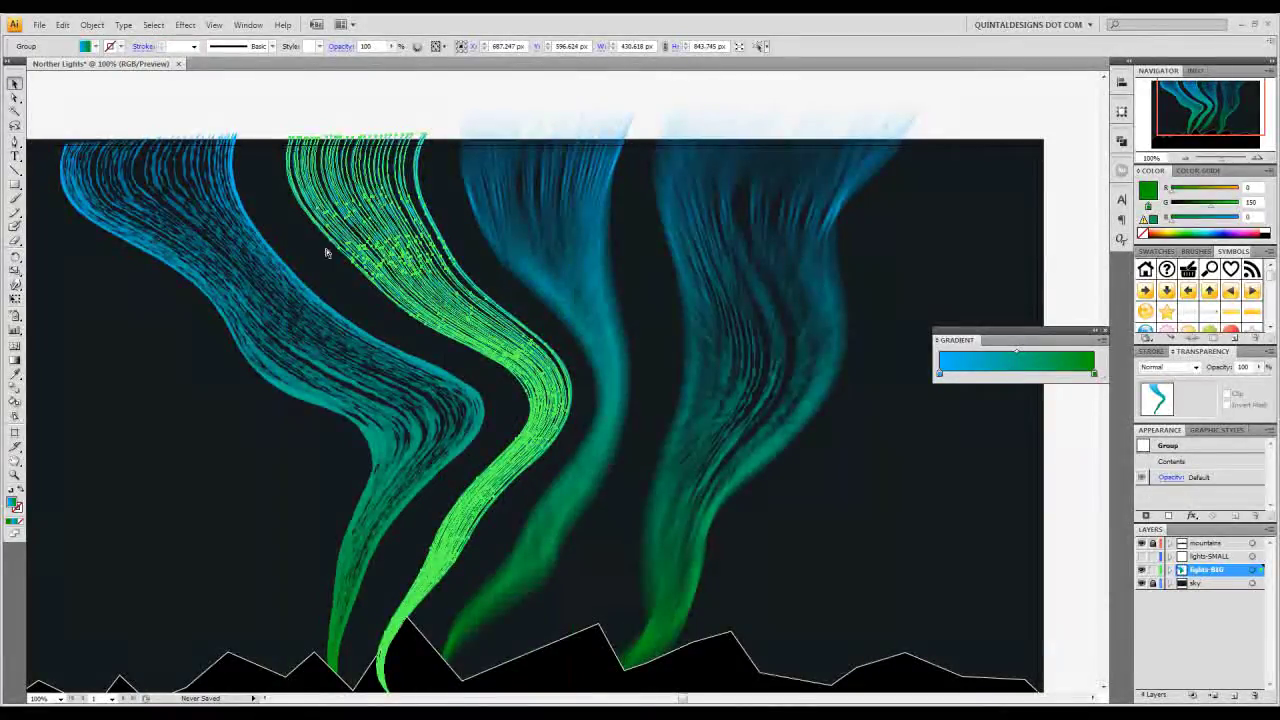
key(shift+ctrl+e)
key(ctrl+shift+a)
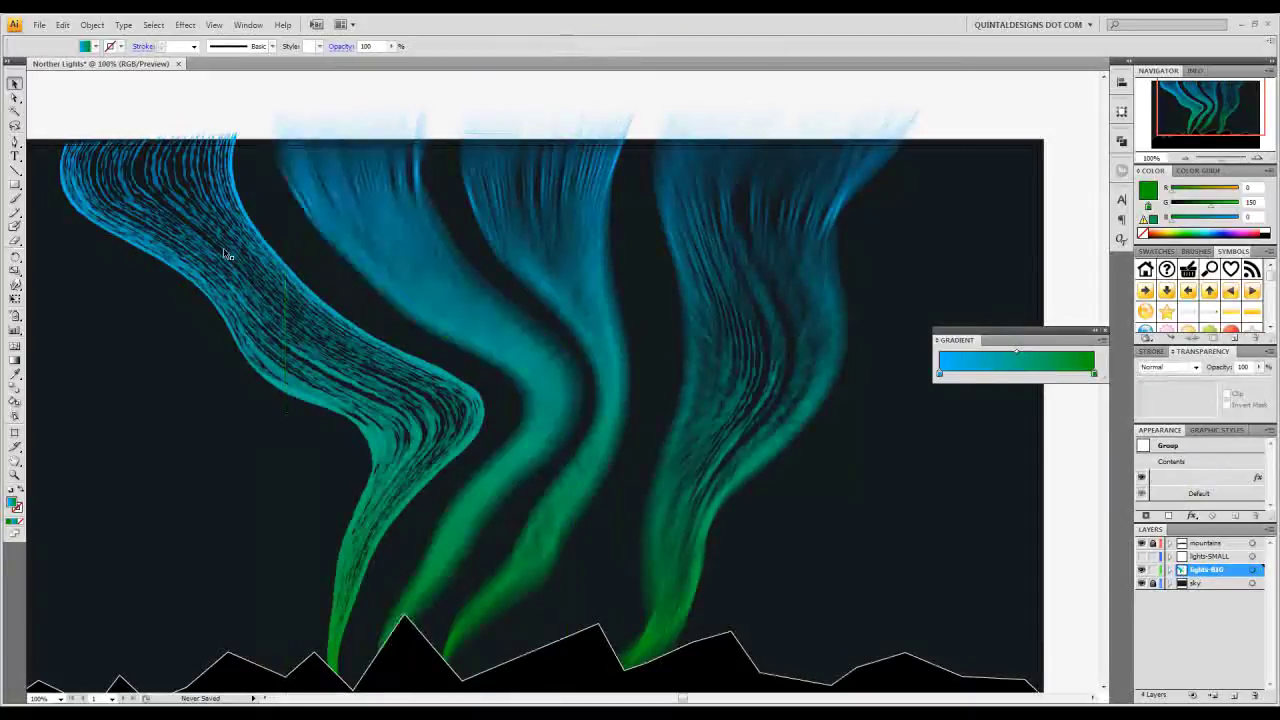
click(220, 254)
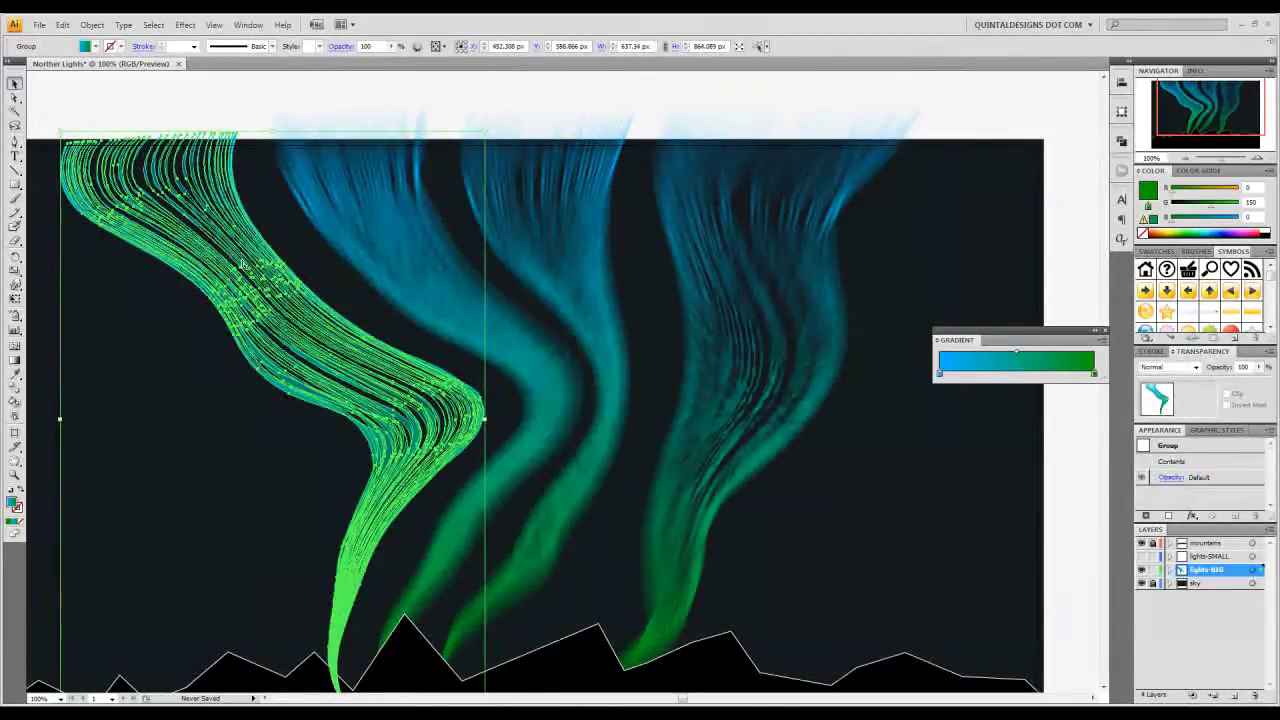
key(shift+ctrl+e)
key(ctrl+shift+a)
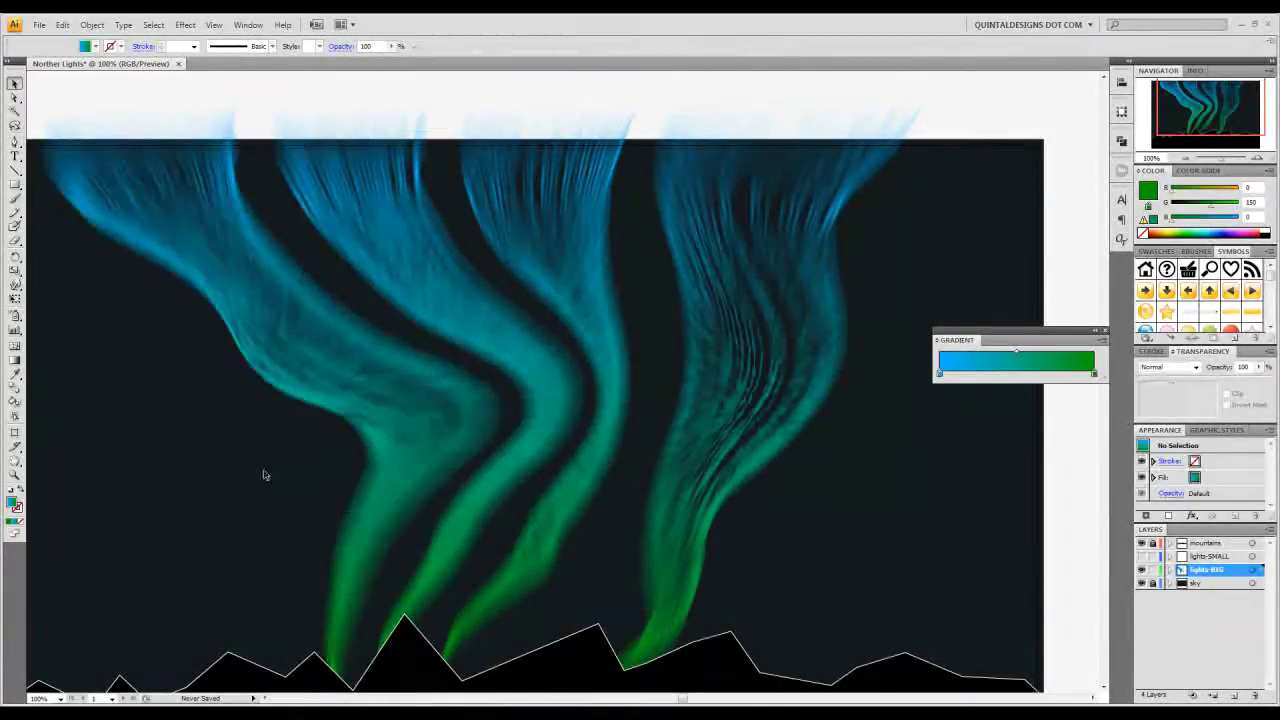
- Lock the lights-BIG layer and show the lights-SMALL layer
drag(327, 461, 366, 466)
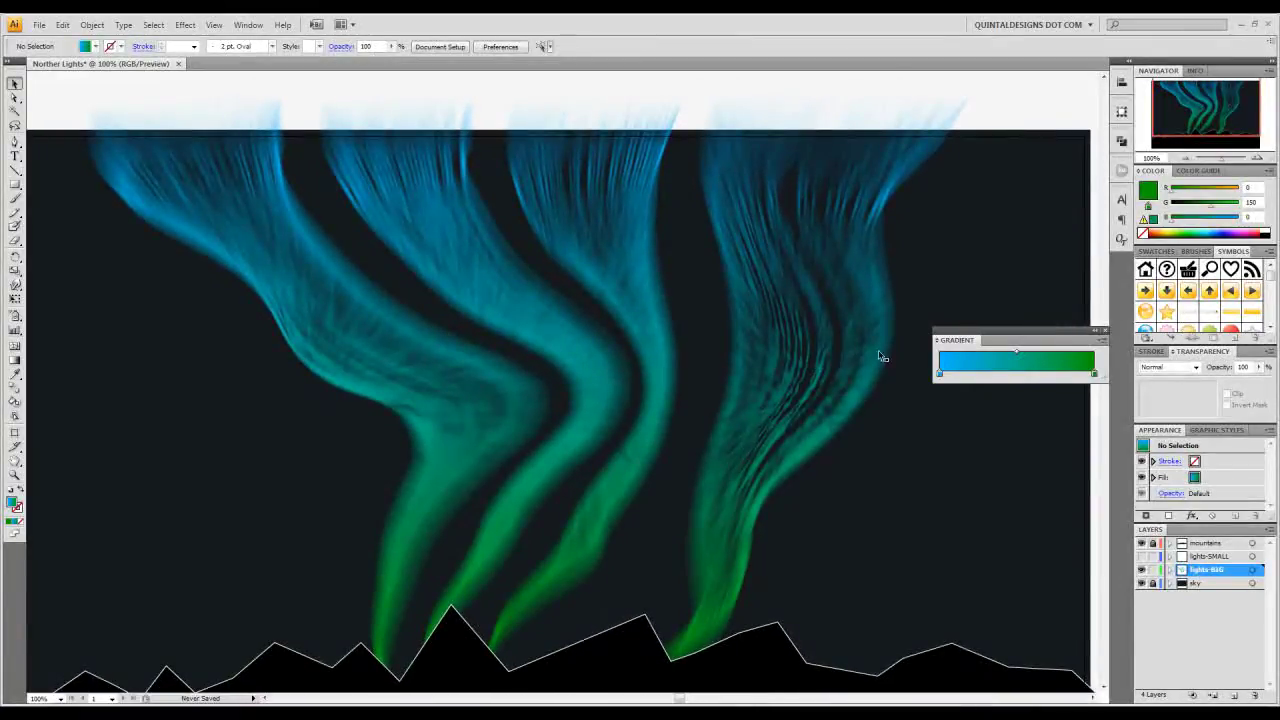
key(ctrl+minus)
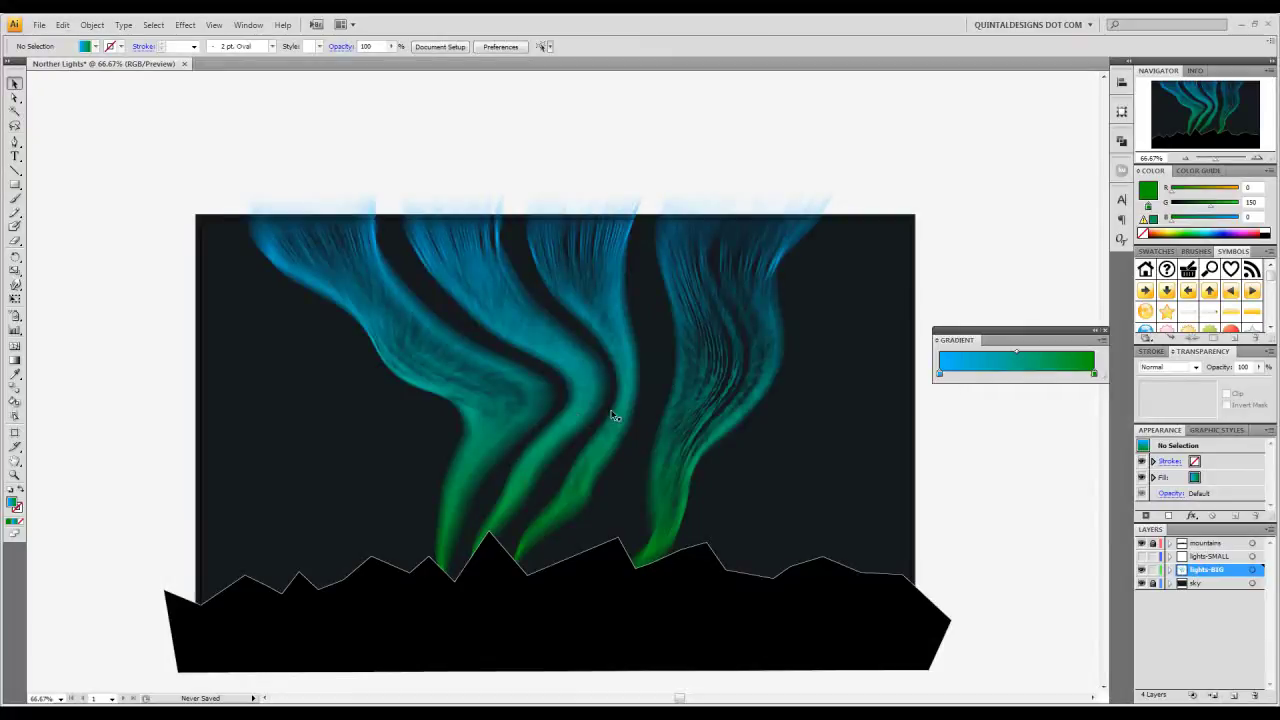
scroll(735, 410, down, 2)
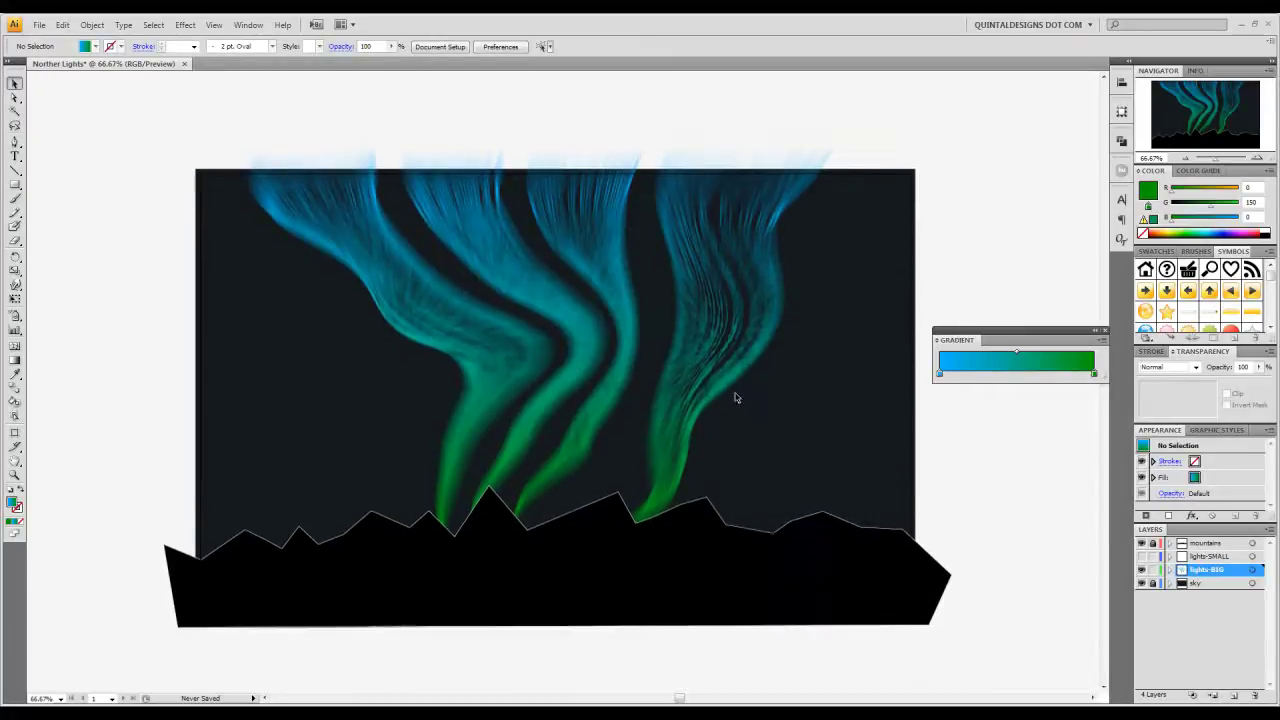
click(1153, 570)
click(1141, 556)
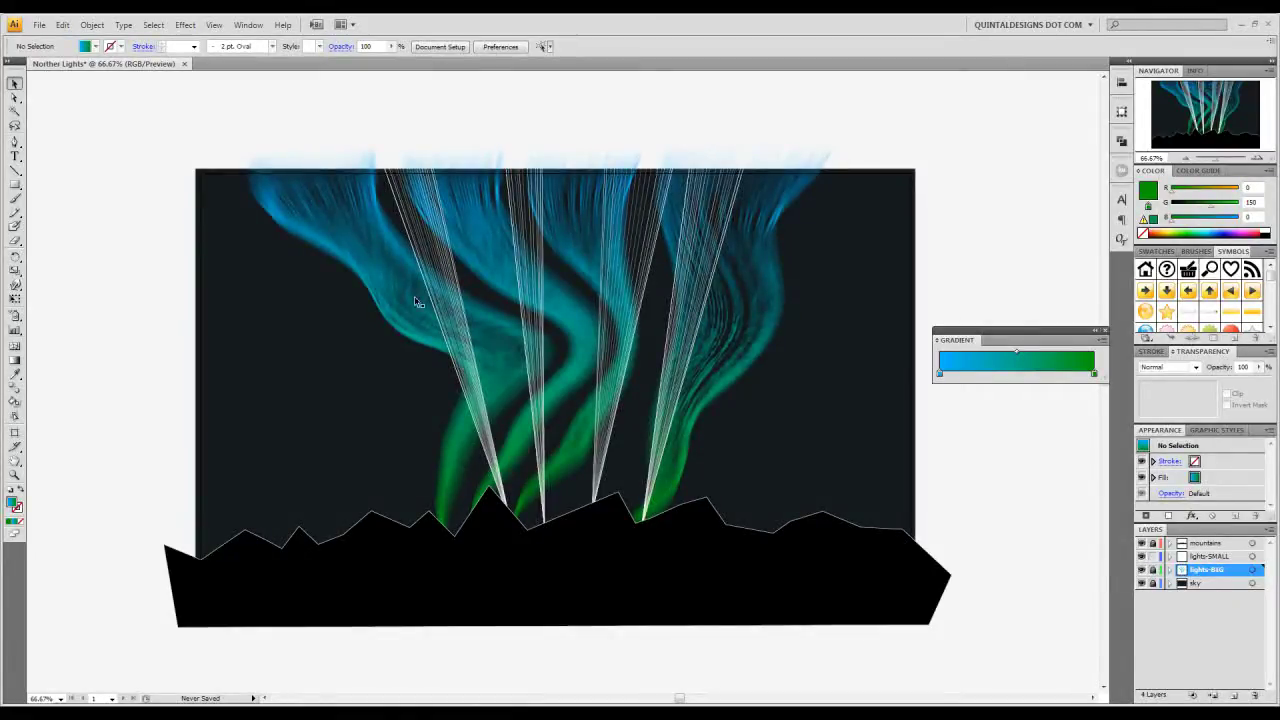
- Group the lines of each straight ray bundle on the lights-SMALL layer into its own group
click(1257, 158)
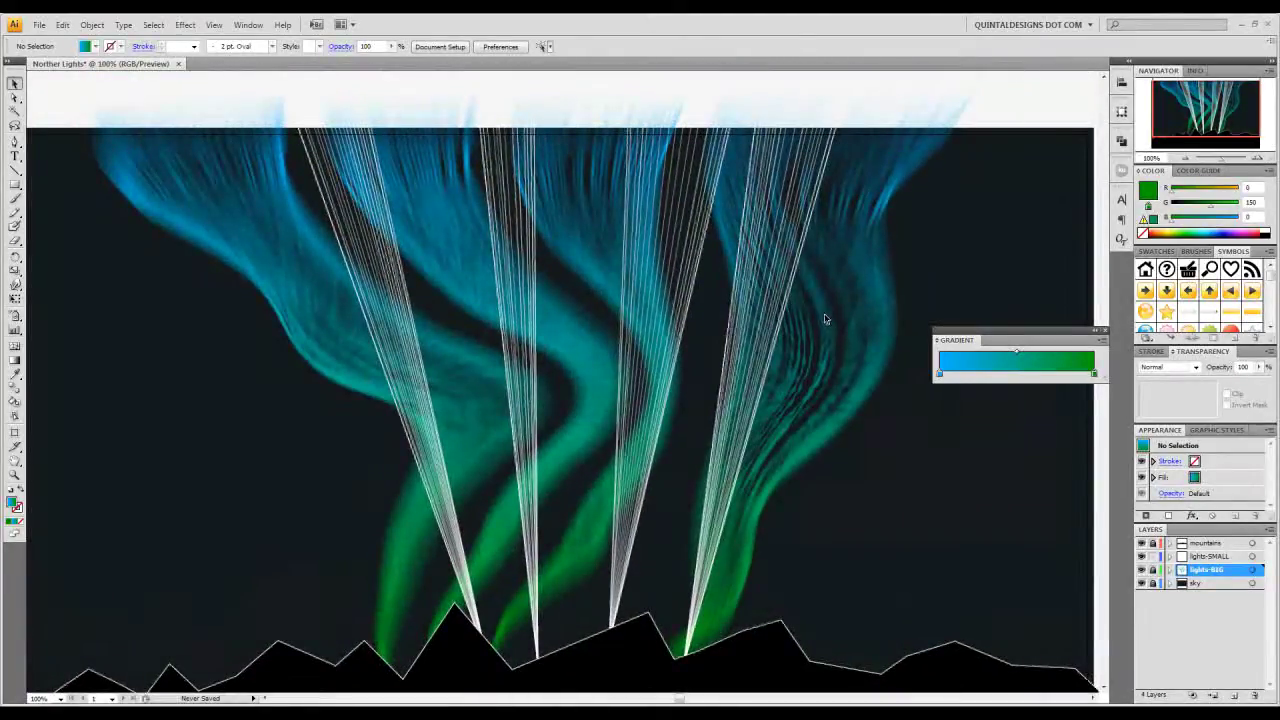
click(706, 405)
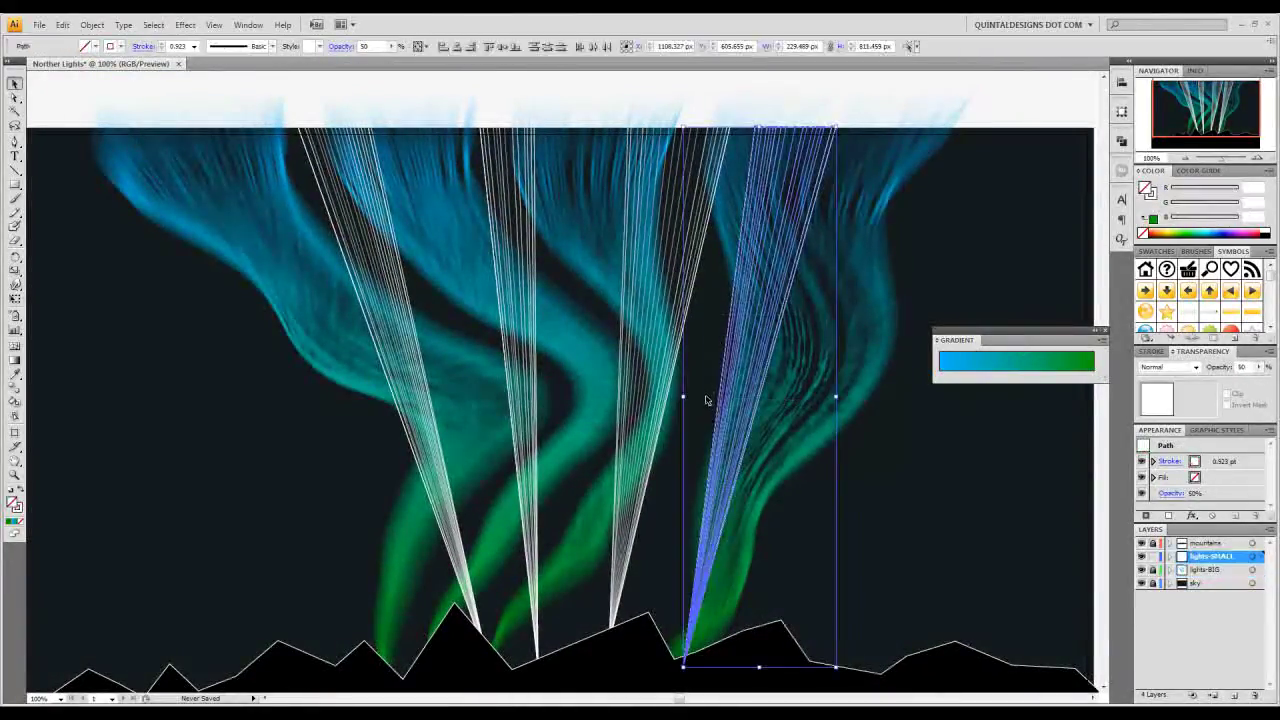
key(ctrl+g)
drag(697, 346, 577, 397)
key(ctrl+g)
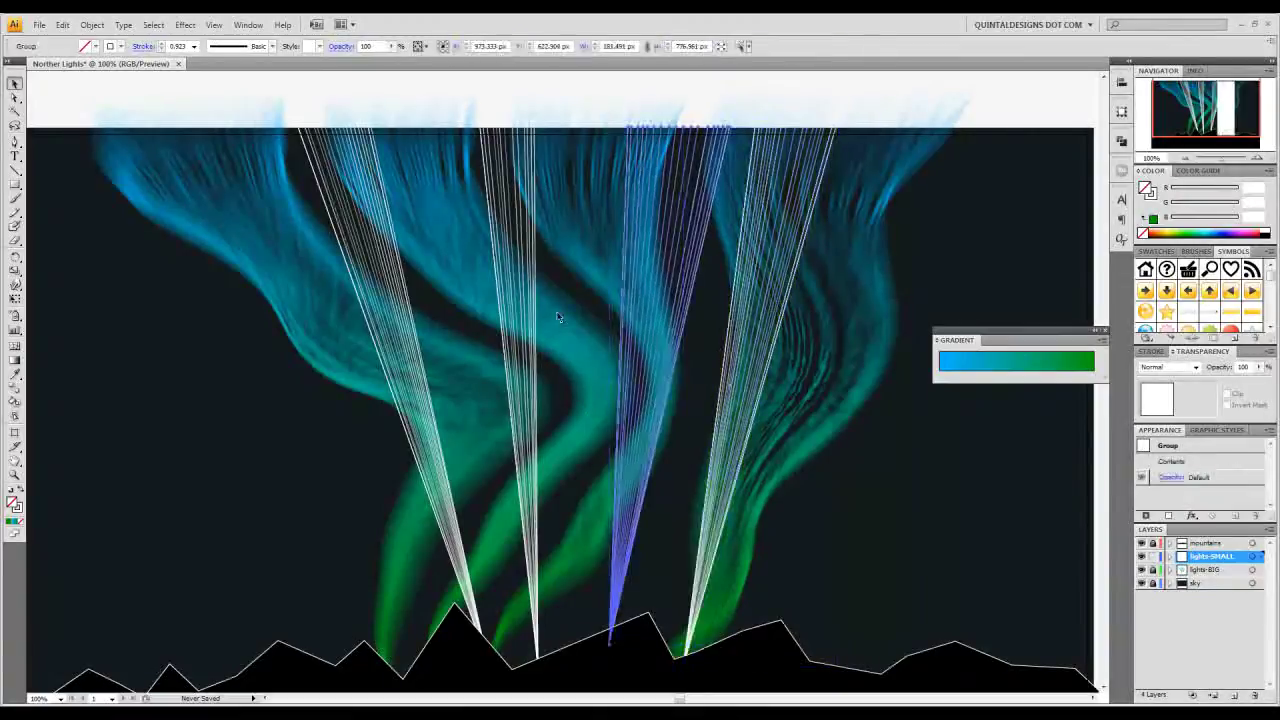
click(512, 395)
click(371, 414)
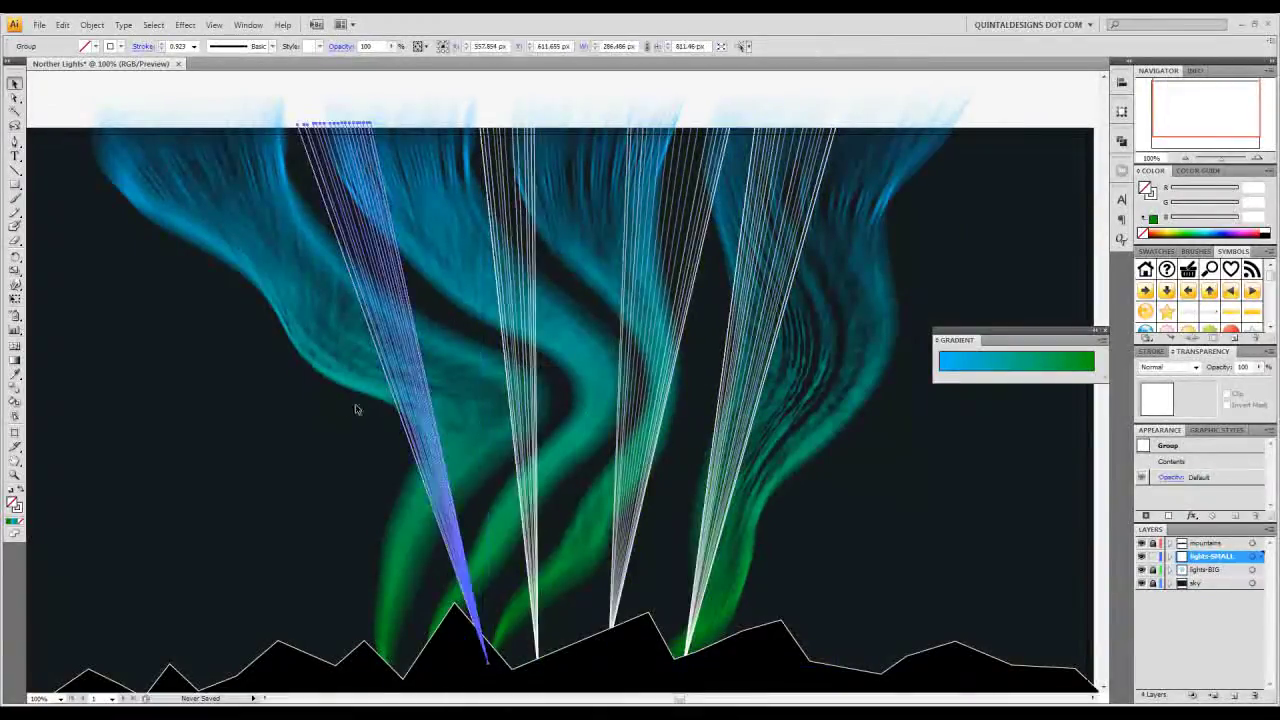
- Expand the two leftmost ray groups into filled shapes
click(91, 24)
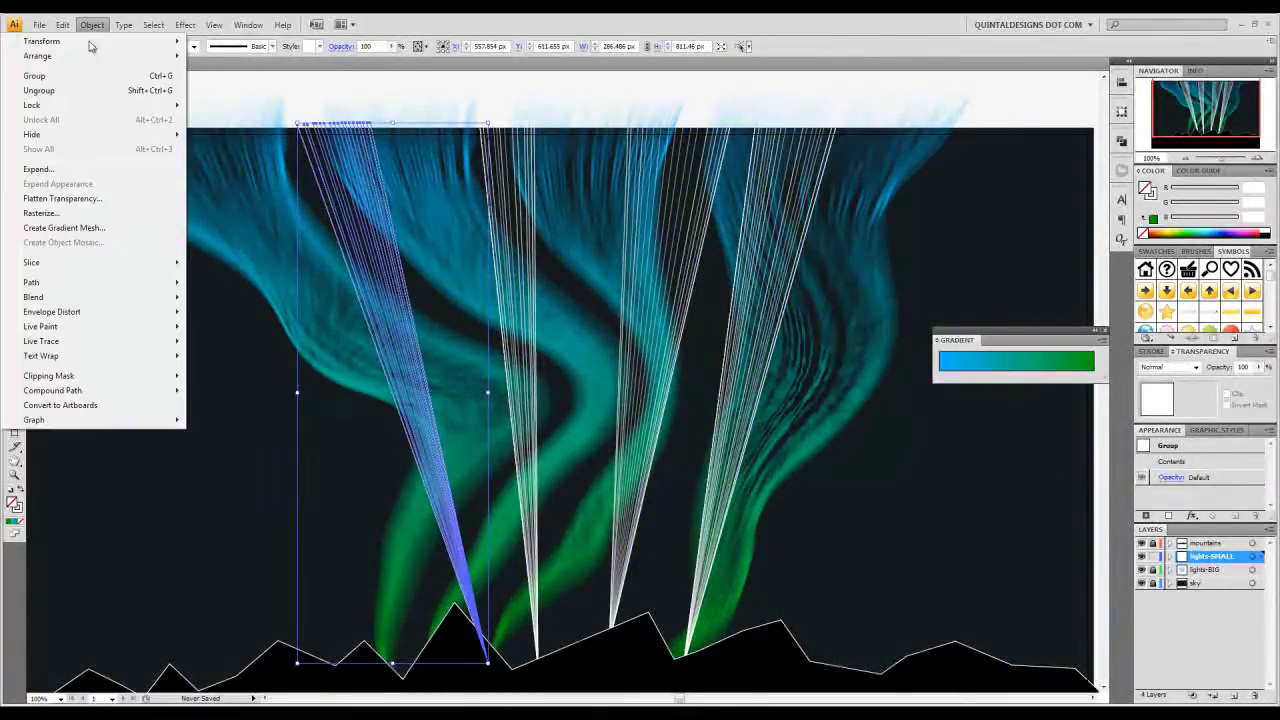
click(100, 170)
key(Return)
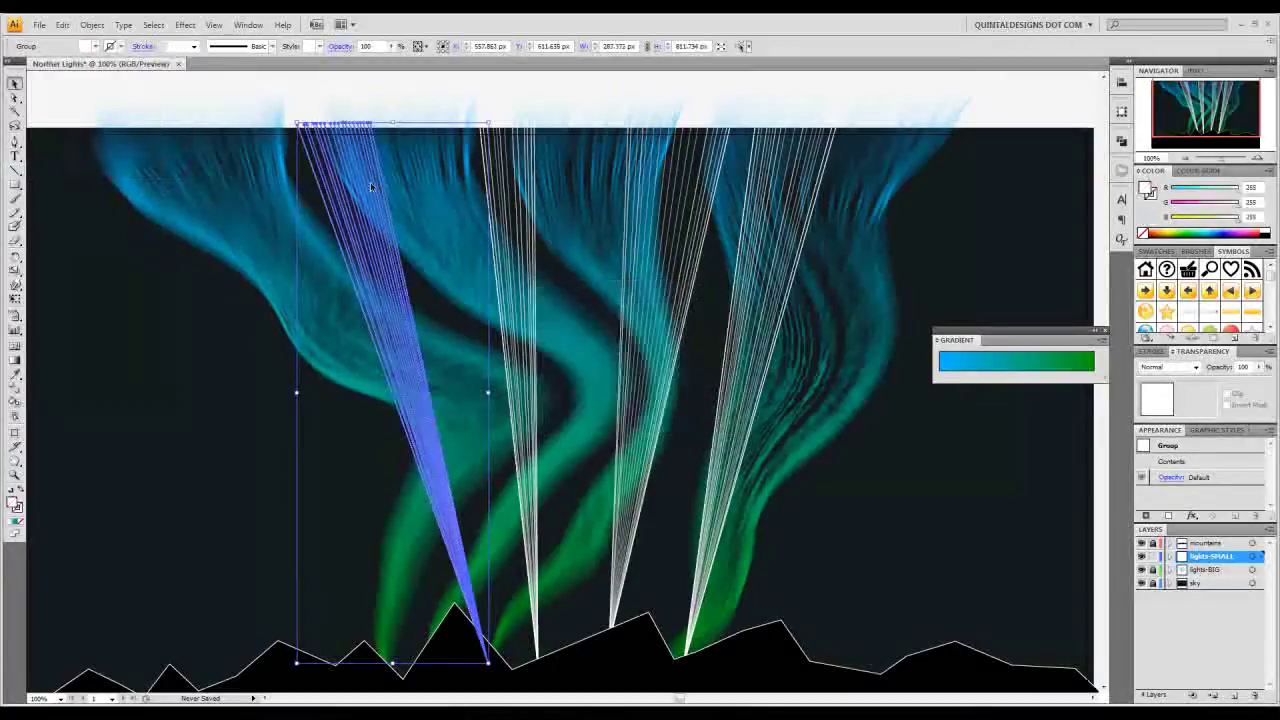
click(536, 203)
click(532, 205)
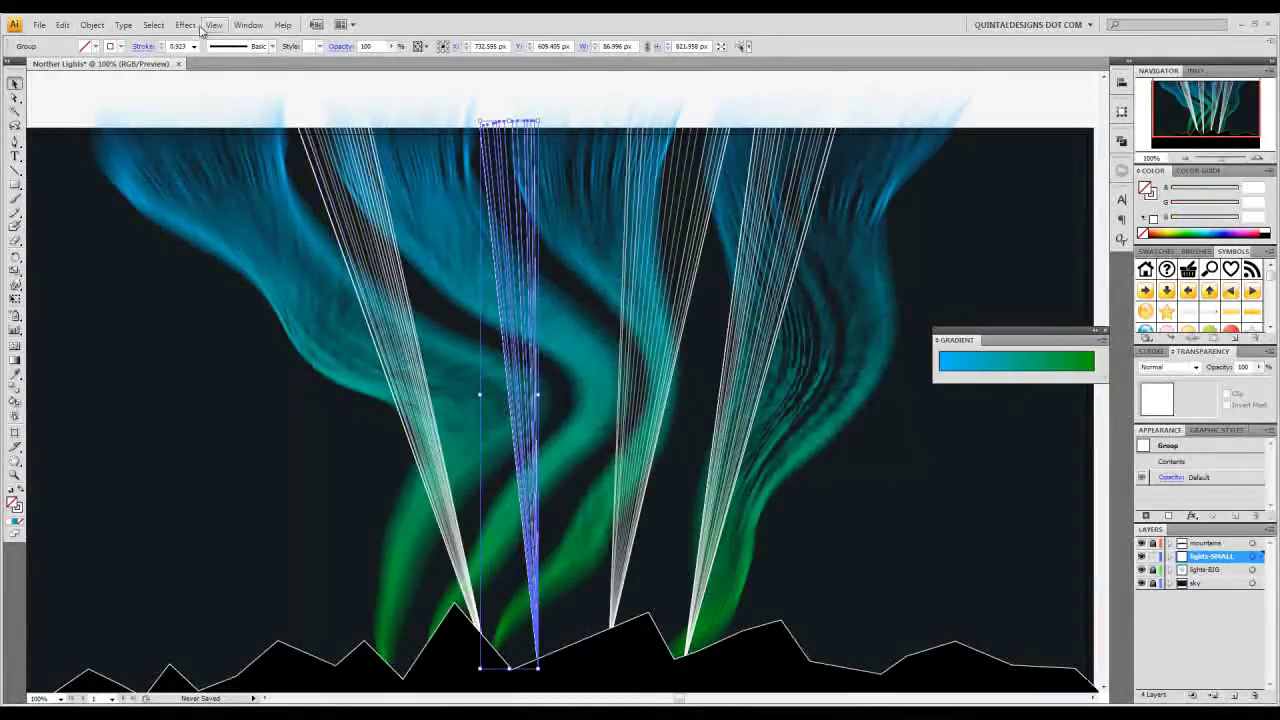
click(92, 26)
click(89, 169)
key(Return)
- Expand the two rightmost ray groups into filled shapes
click(682, 150)
click(697, 144)
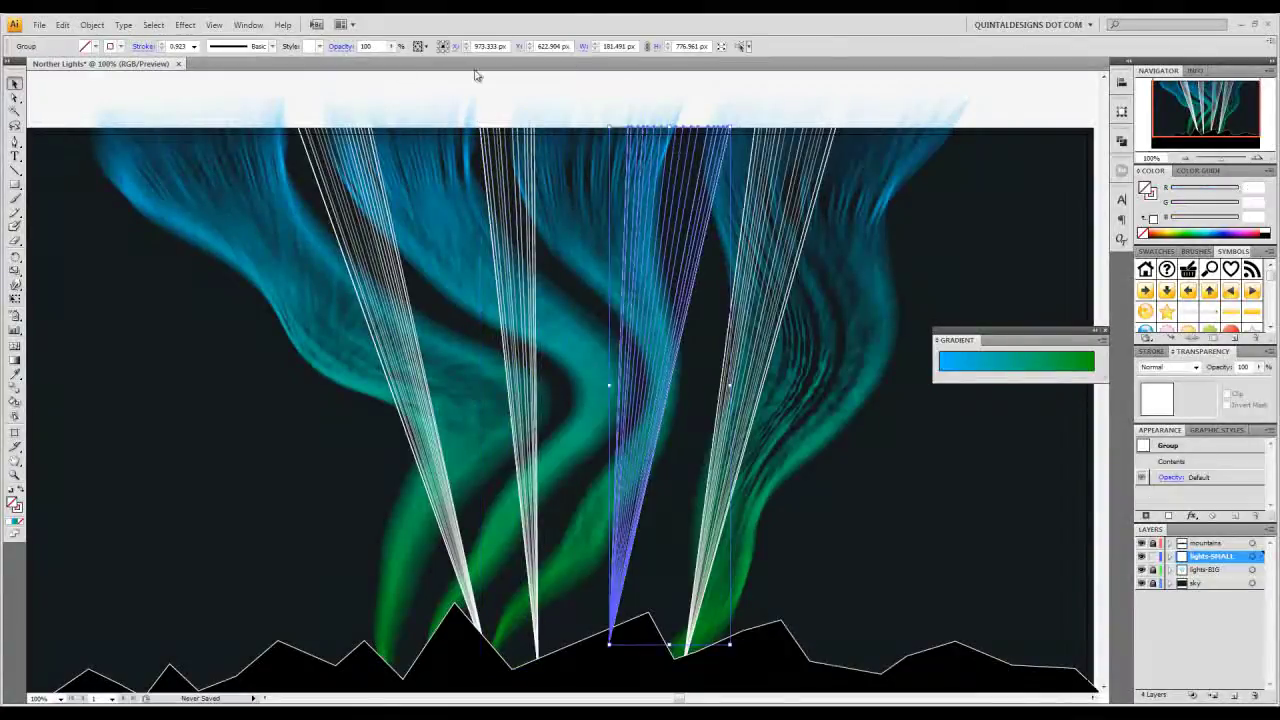
click(92, 24)
click(84, 172)
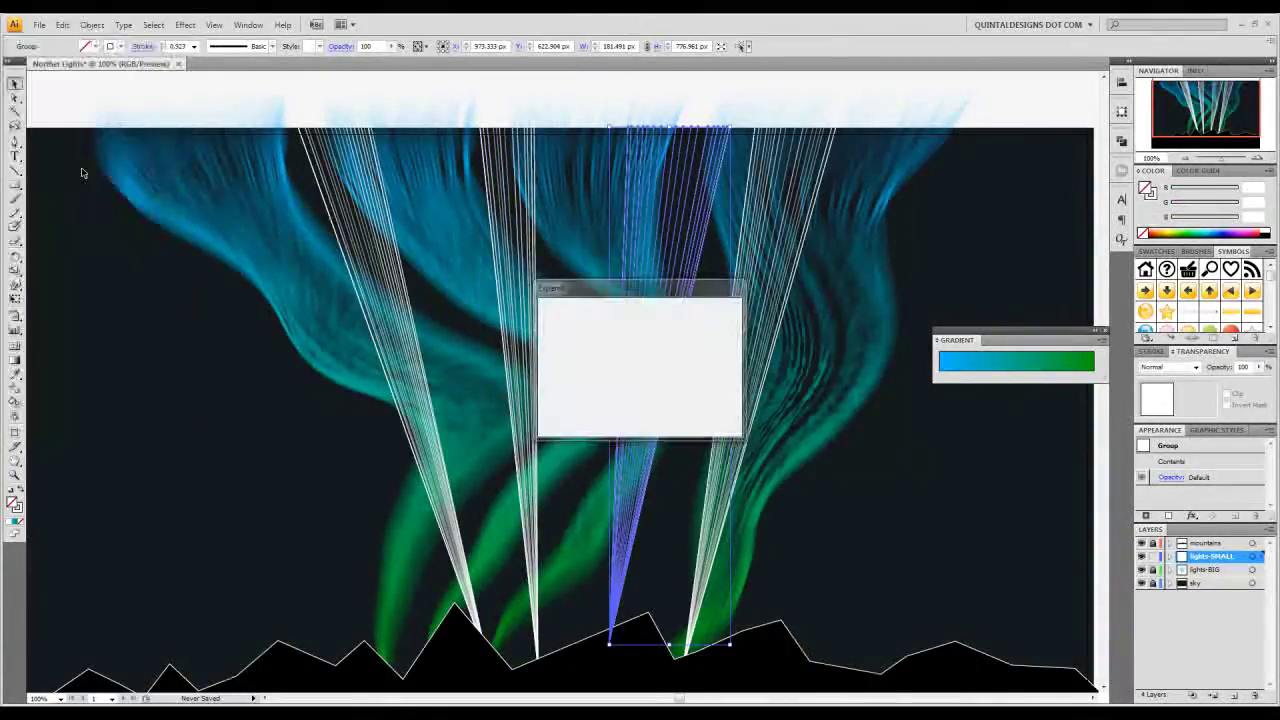
key(Return)
drag(912, 114, 798, 160)
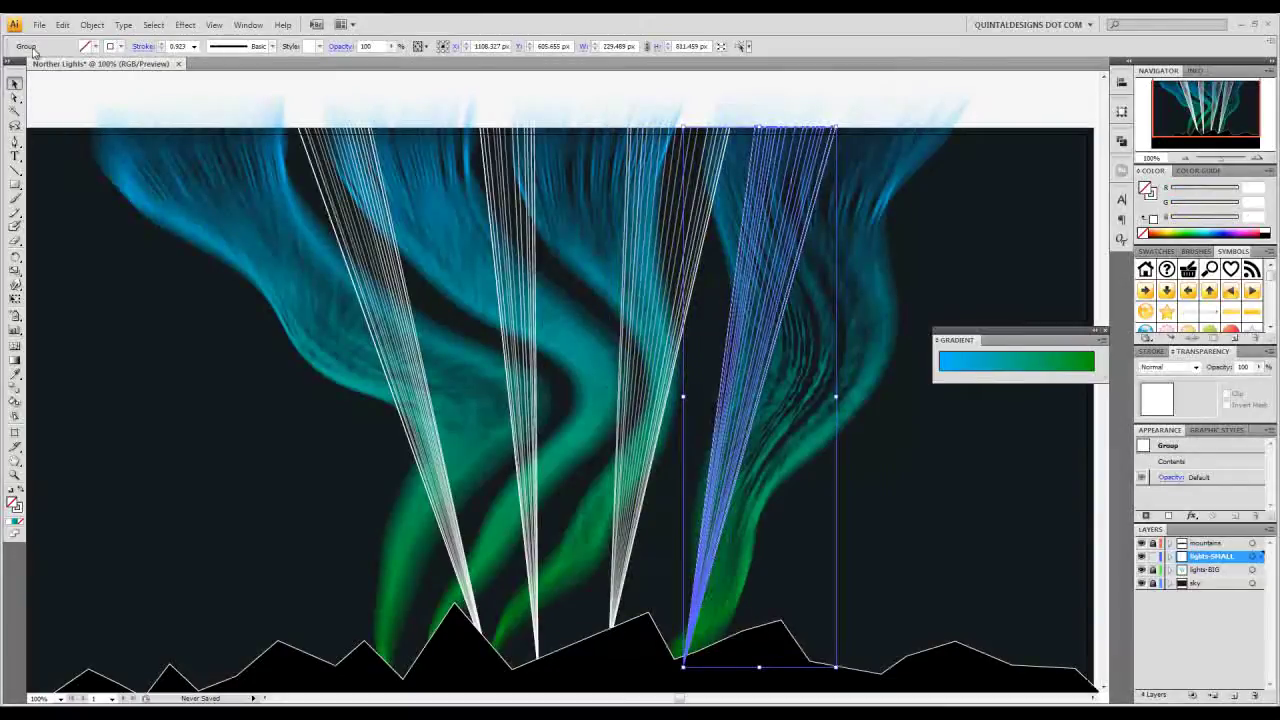
click(91, 24)
click(50, 170)
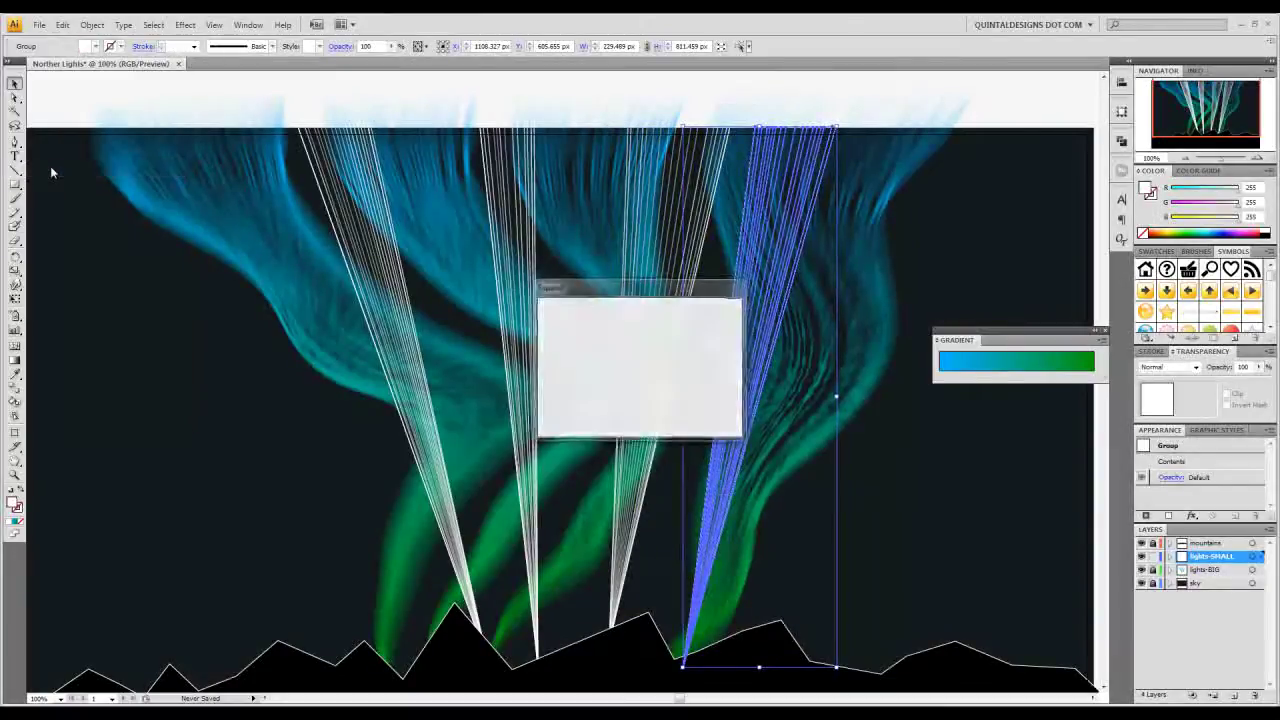
key(Return)
- Fill all four ray groups with the blue-to-green gradient, running vertically from blue at the mountains to green at the upper ends
click(285, 240)
drag(315, 319, 826, 434)
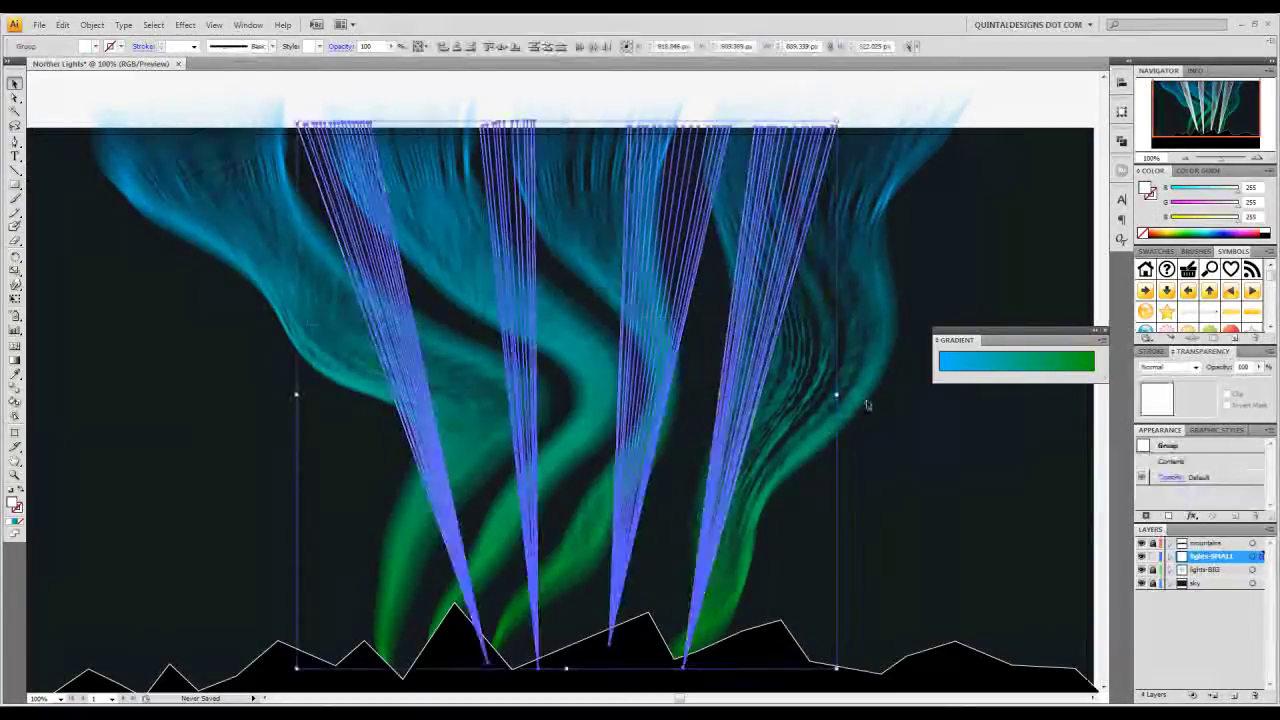
click(1024, 378)
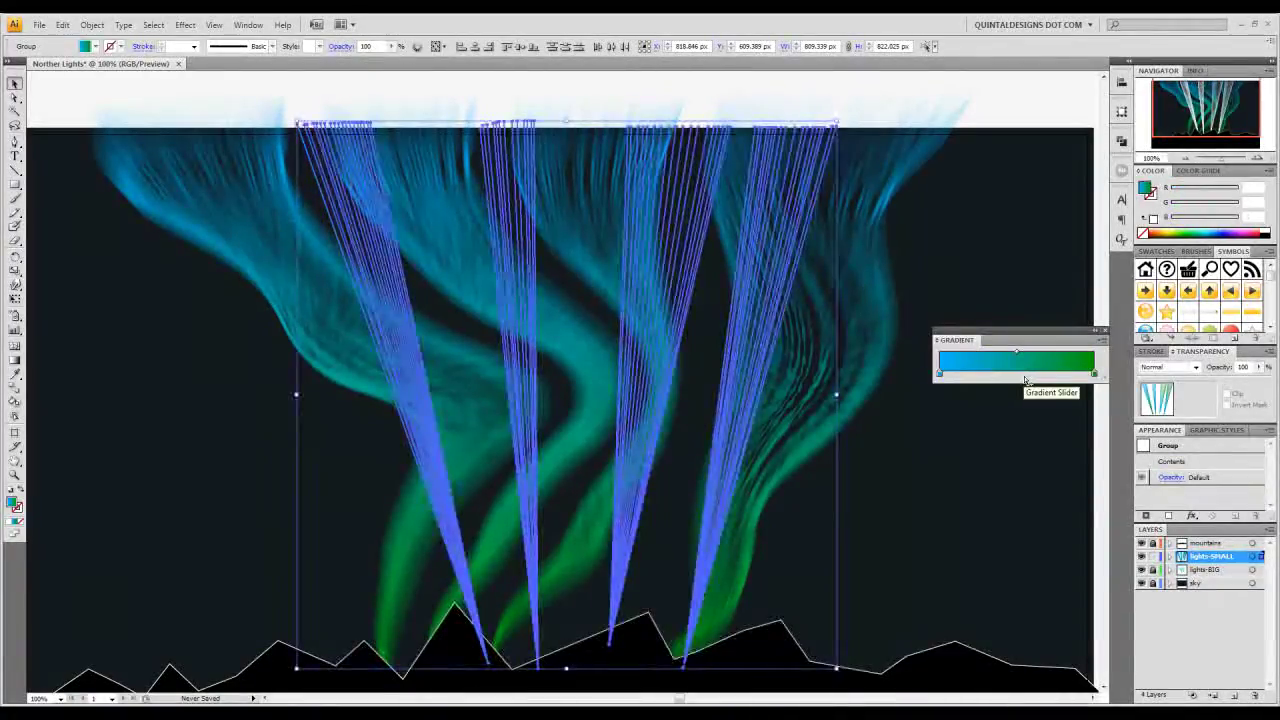
click(15, 361)
drag(573, 688, 566, 122)
click(15, 84)
click(181, 210)
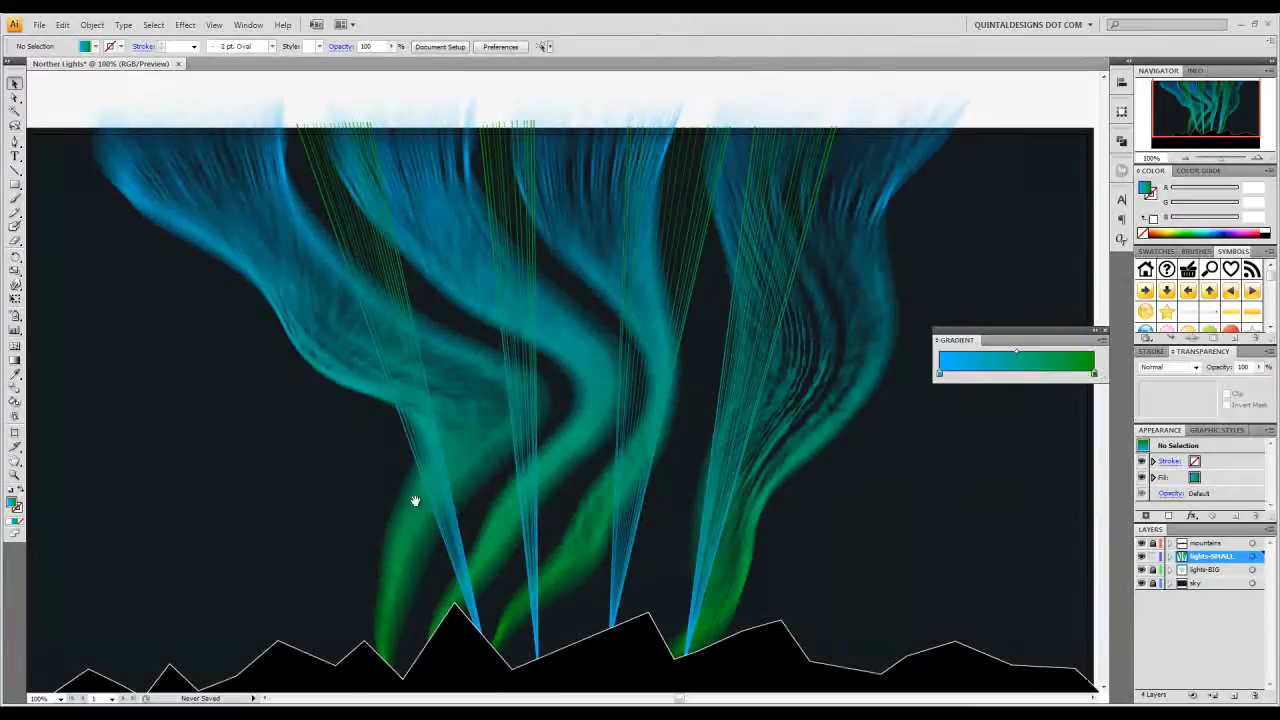
- Roughen all four ray groups with an absolute size of 3 px, detail of 10/in and corner points
mouse_move(415, 488)
mouse_down()
mouse_move(394, 457)
mouse_move(390, 488)
mouse_up()
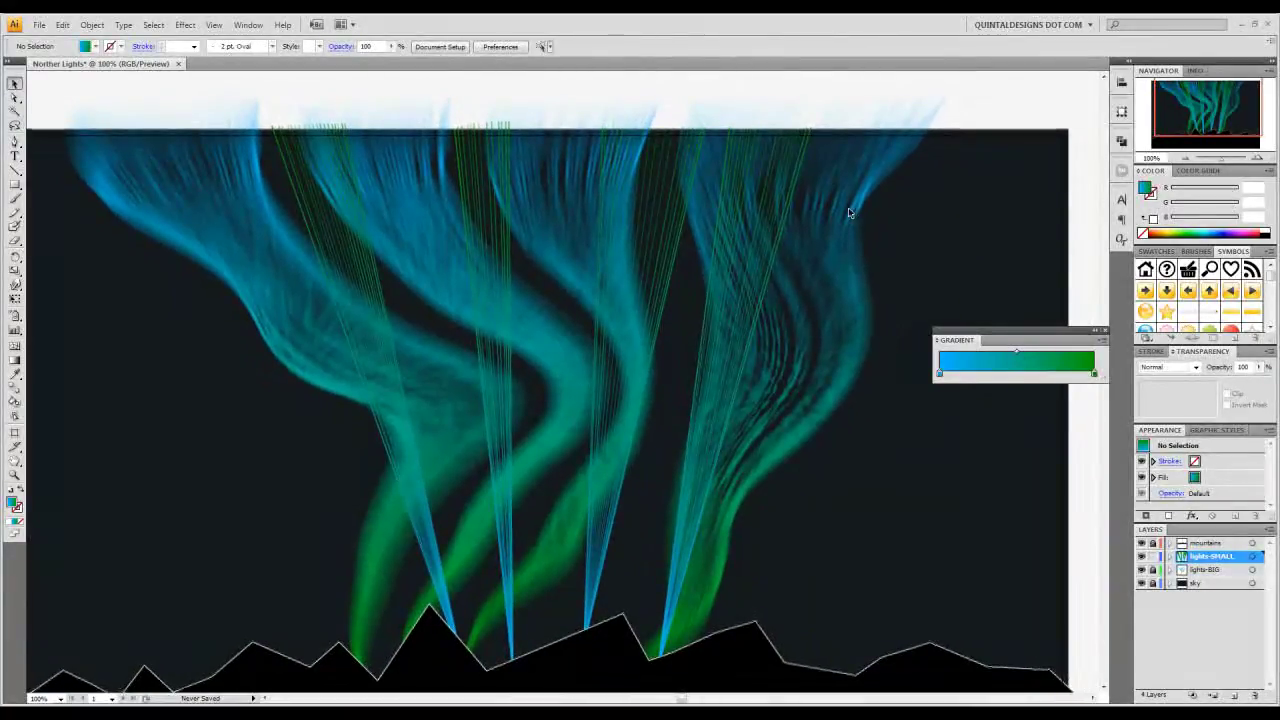
drag(822, 226, 446, 372)
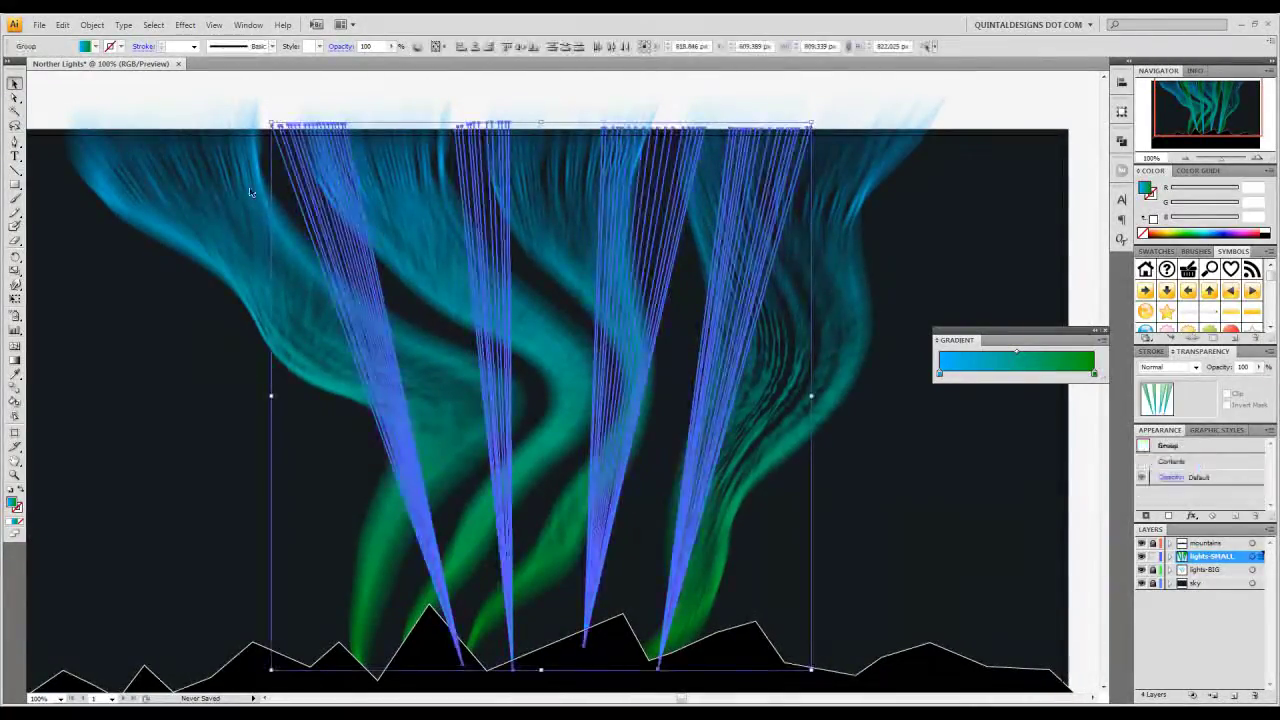
click(185, 25)
mouse_move(151, 137)
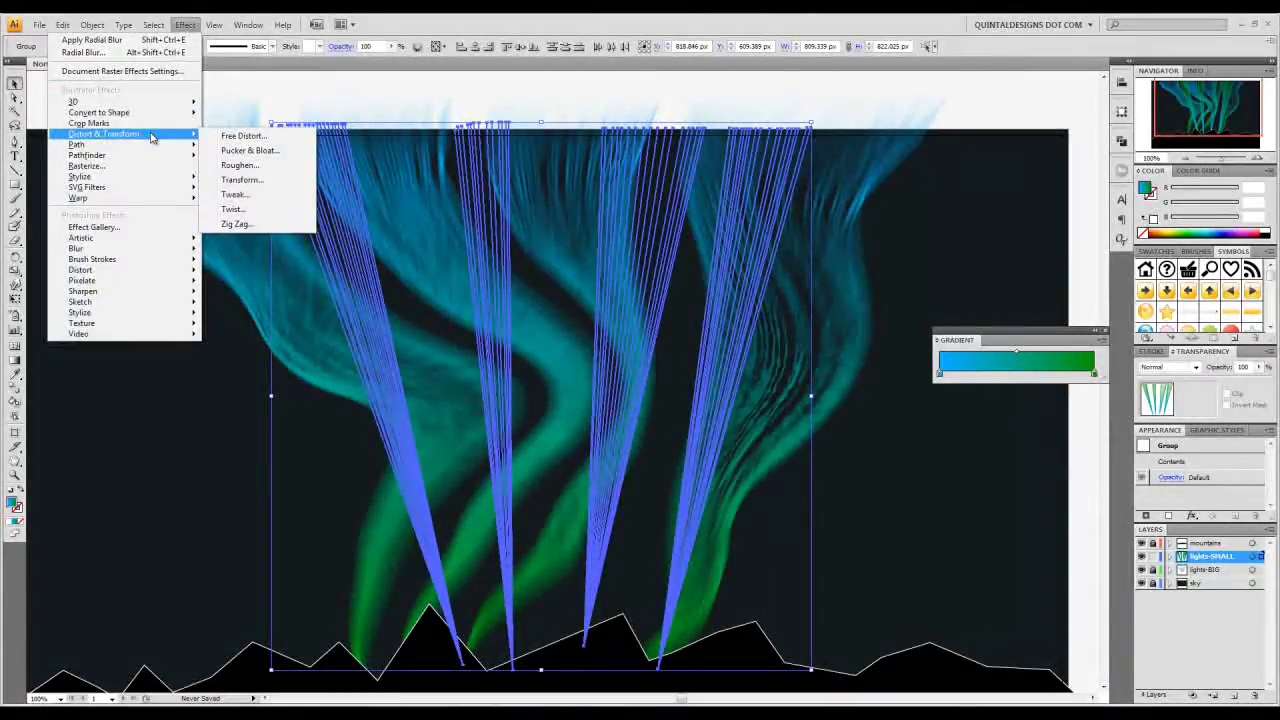
click(298, 166)
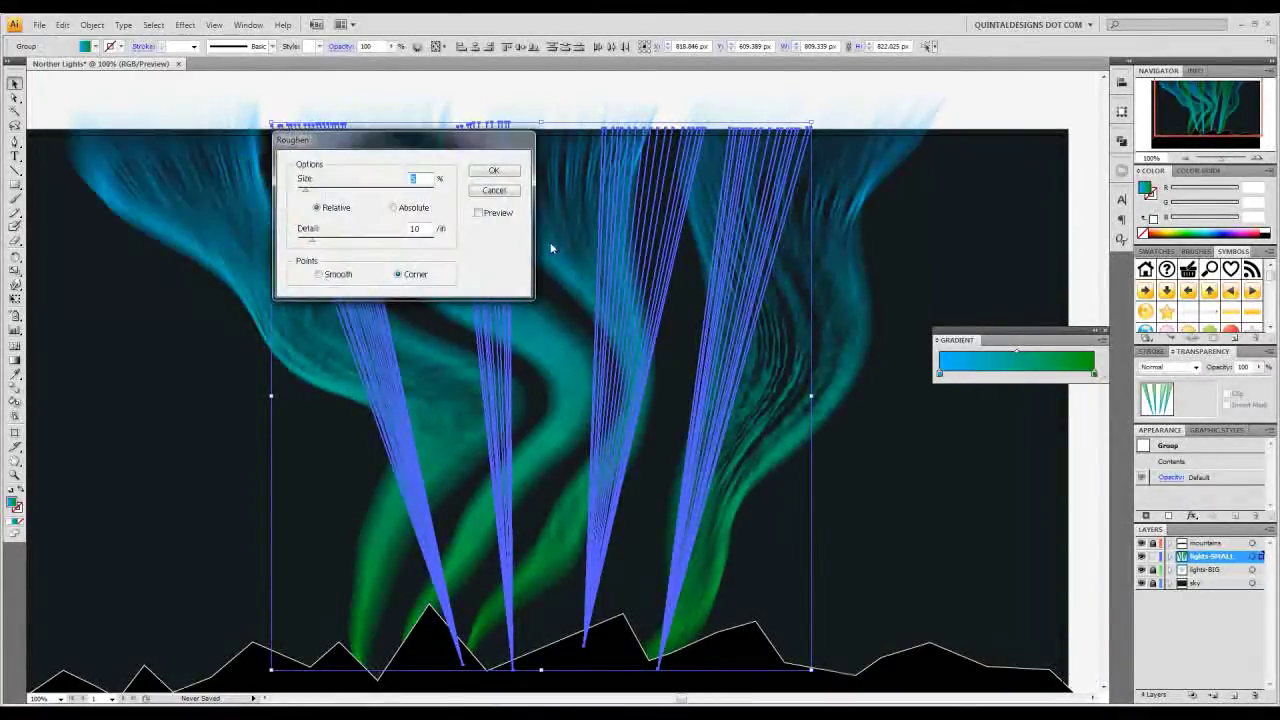
click(415, 208)
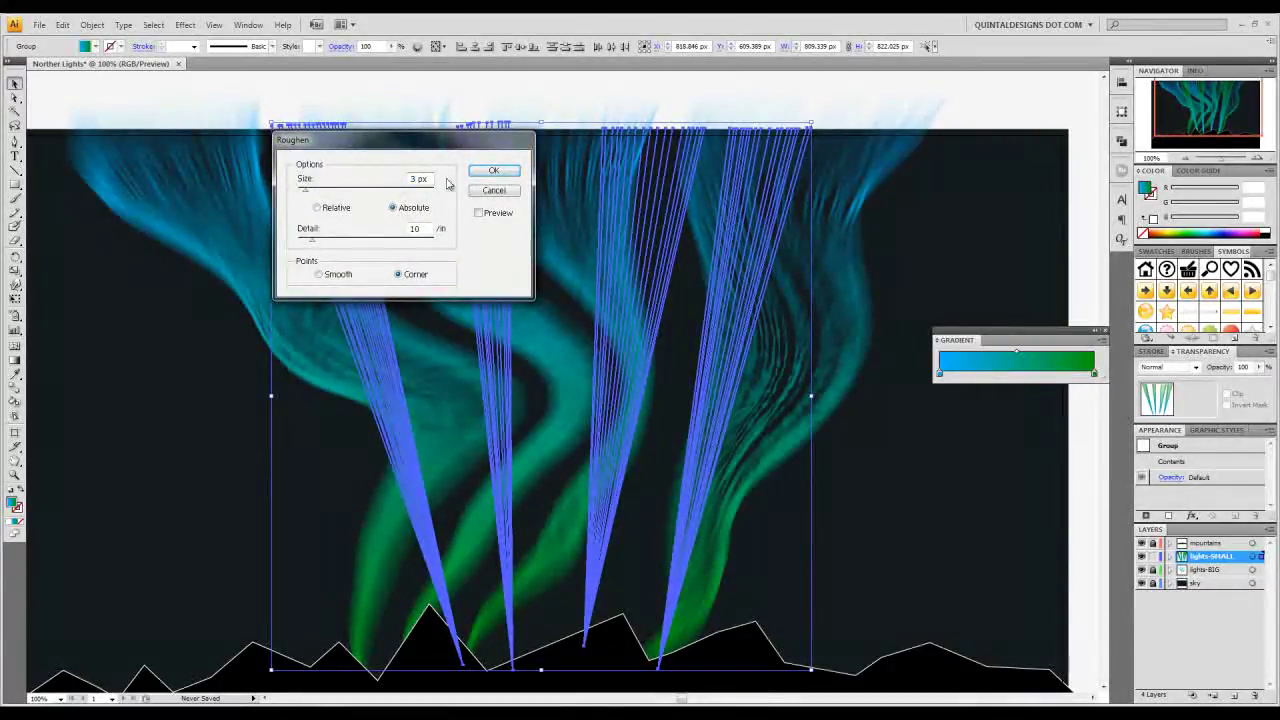
click(494, 172)
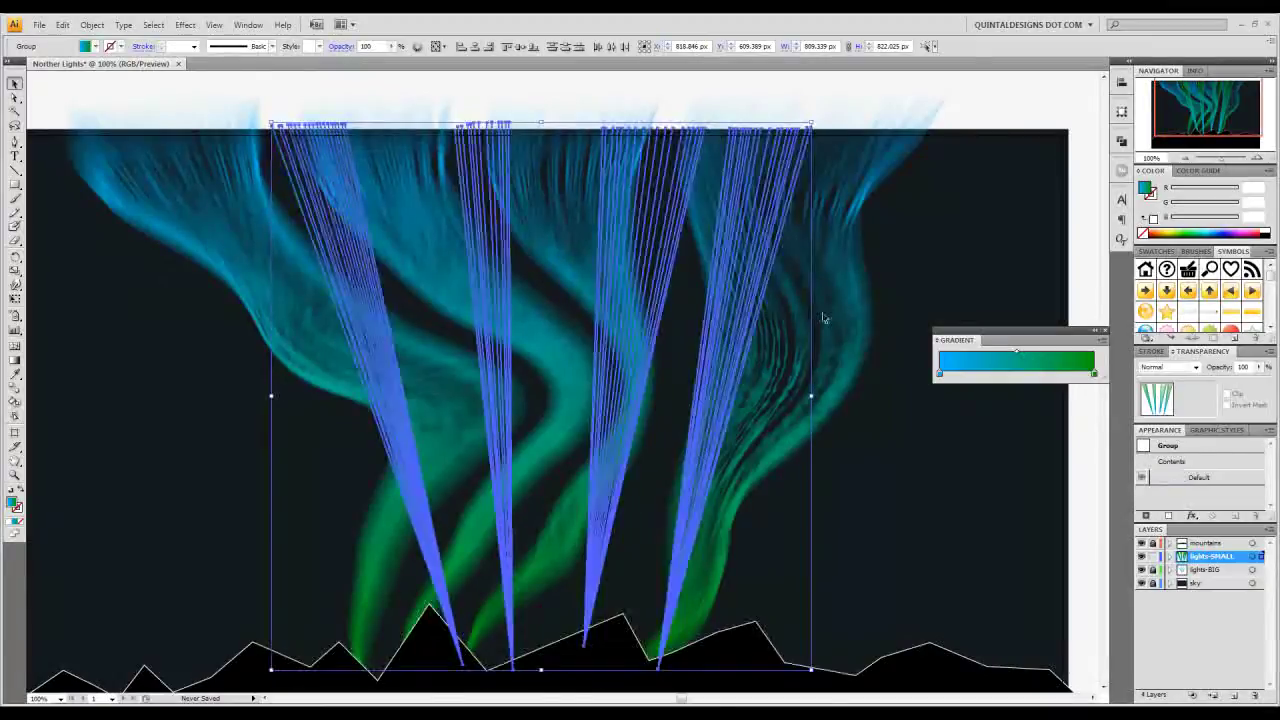
click(836, 325)
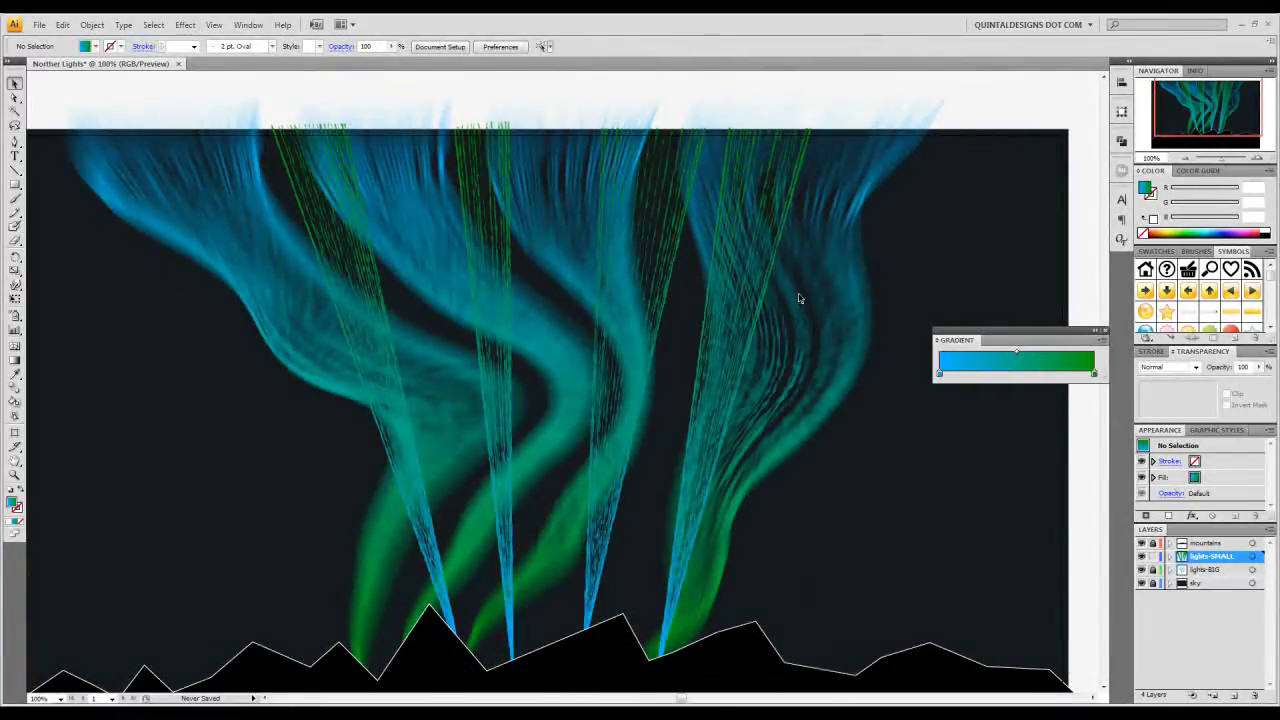
- Warp all four ray groups into flowing S-curves that follow the aurora ribbons down to the mountains
click(745, 307)
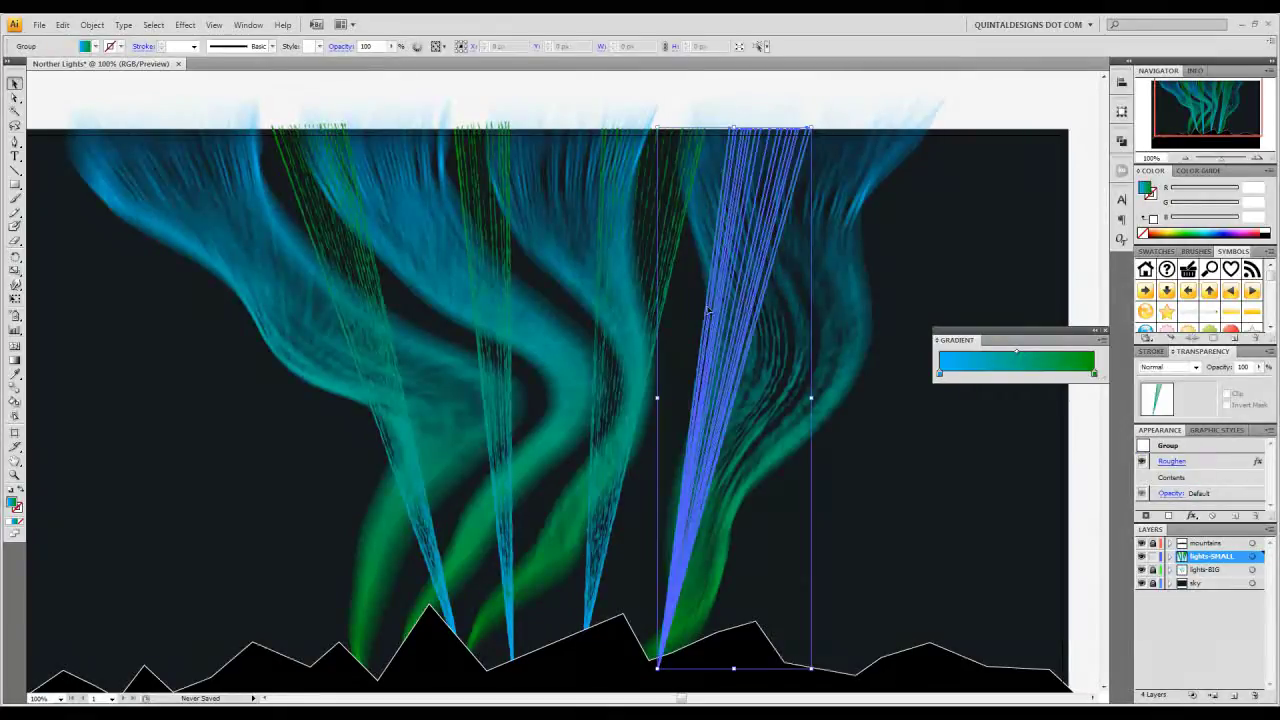
drag(200, 290, 835, 405)
click(15, 285)
mouse_move(508, 222)
mouse_down()
mouse_move(288, 93)
mouse_move(290, 230)
mouse_up()
mouse_move(591, 220)
mouse_down()
mouse_move(761, 228)
mouse_move(761, 291)
mouse_move(715, 242)
mouse_move(629, 226)
mouse_up()
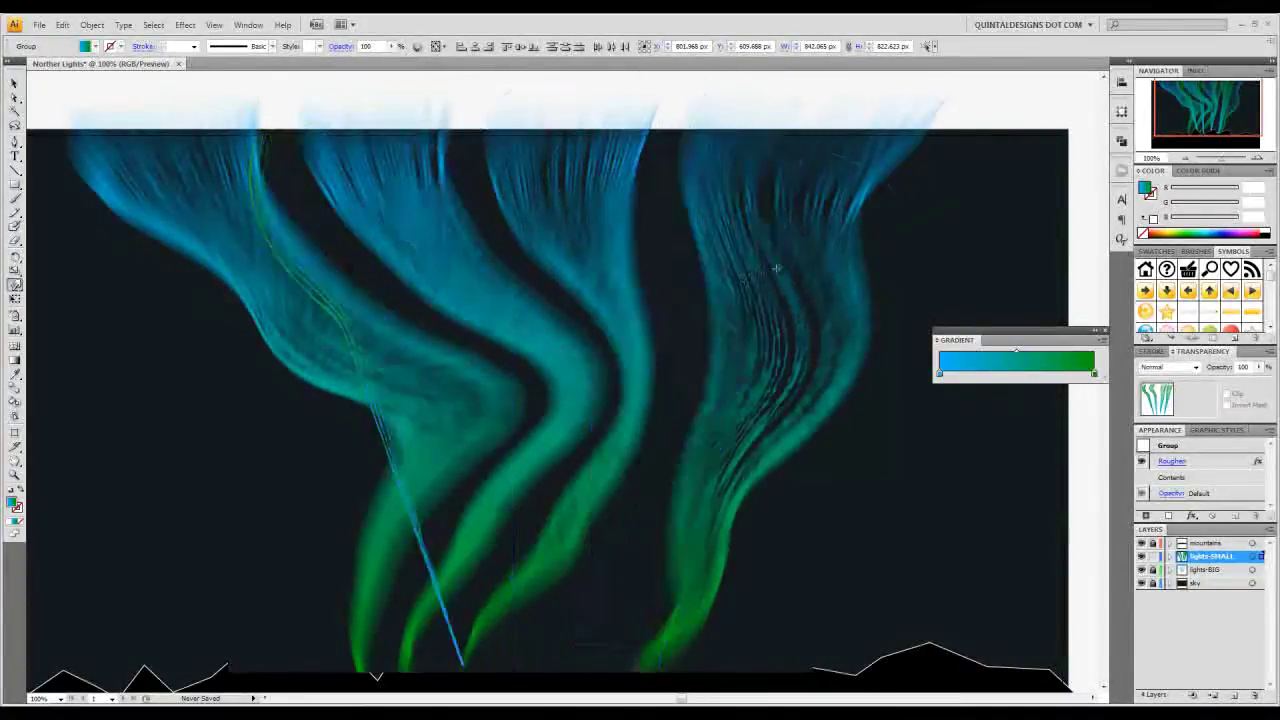
mouse_move(783, 275)
mouse_down()
mouse_move(864, 263)
mouse_move(760, 288)
mouse_move(886, 348)
mouse_up()
drag(732, 545, 791, 554)
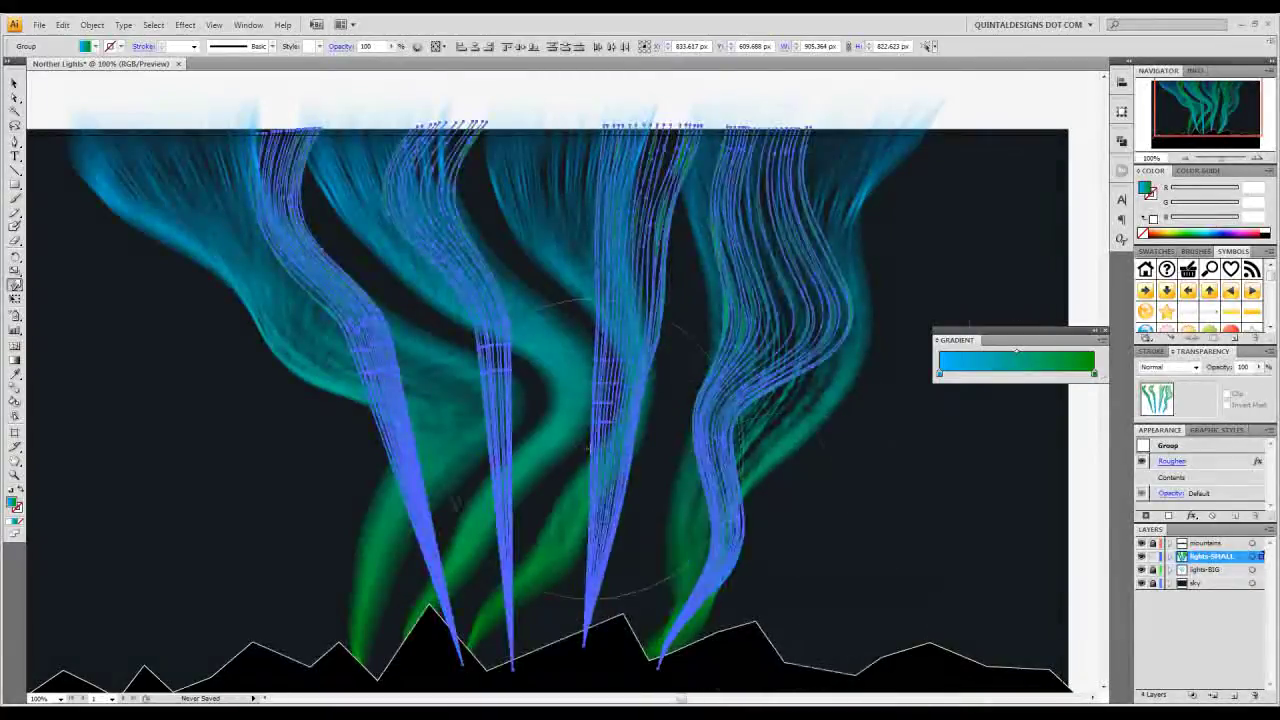
mouse_move(580, 450)
mouse_down()
mouse_move(555, 505)
mouse_move(612, 623)
mouse_move(480, 626)
mouse_move(481, 646)
mouse_up()
drag(403, 346, 363, 320)
mouse_move(300, 182)
mouse_down()
mouse_move(255, 186)
mouse_move(215, 223)
mouse_move(343, 143)
mouse_move(425, 205)
mouse_up()
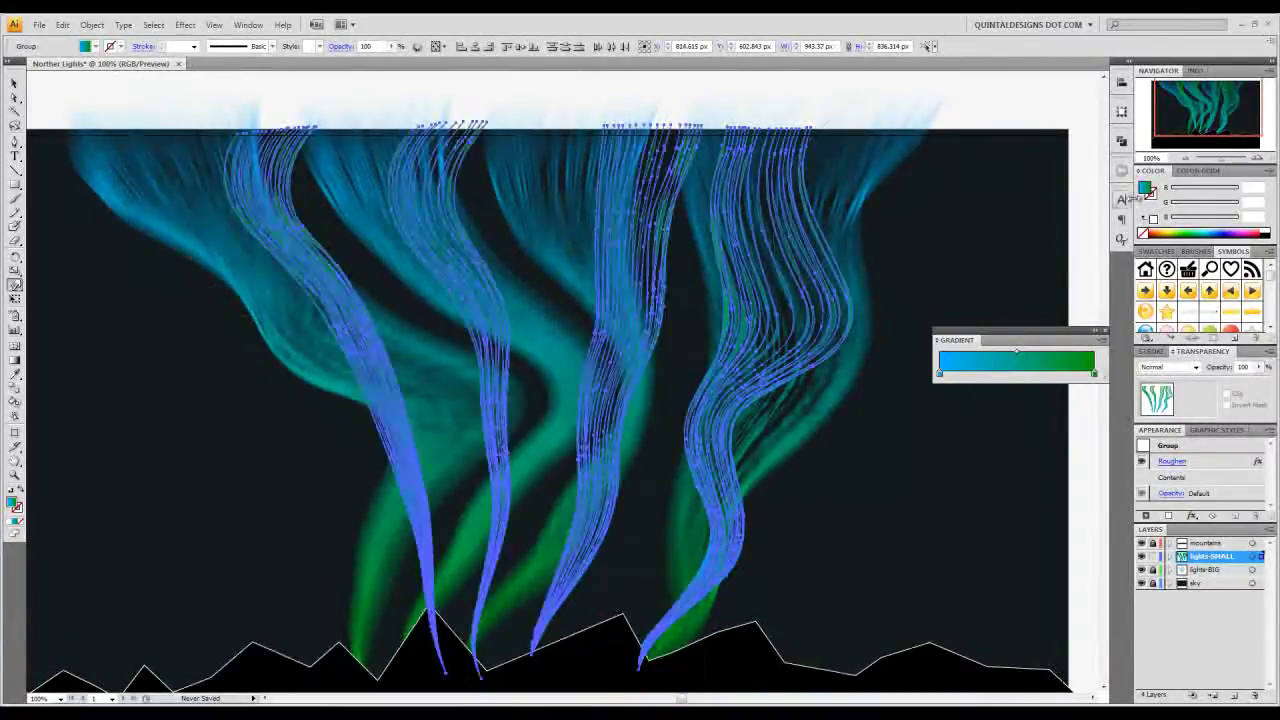
- Apply a Radial Blur with the Zoom method and Good quality to the rightmost ray group
click(1185, 158)
key(v)
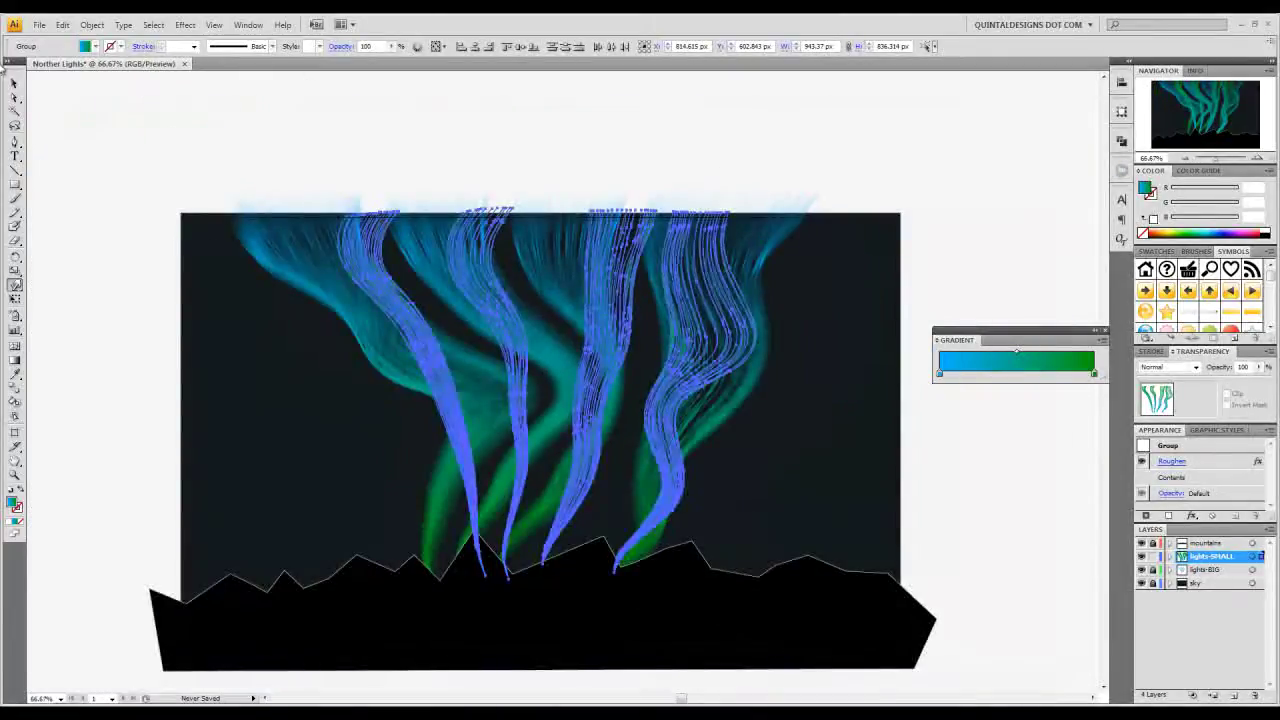
click(121, 169)
drag(206, 317, 197, 277)
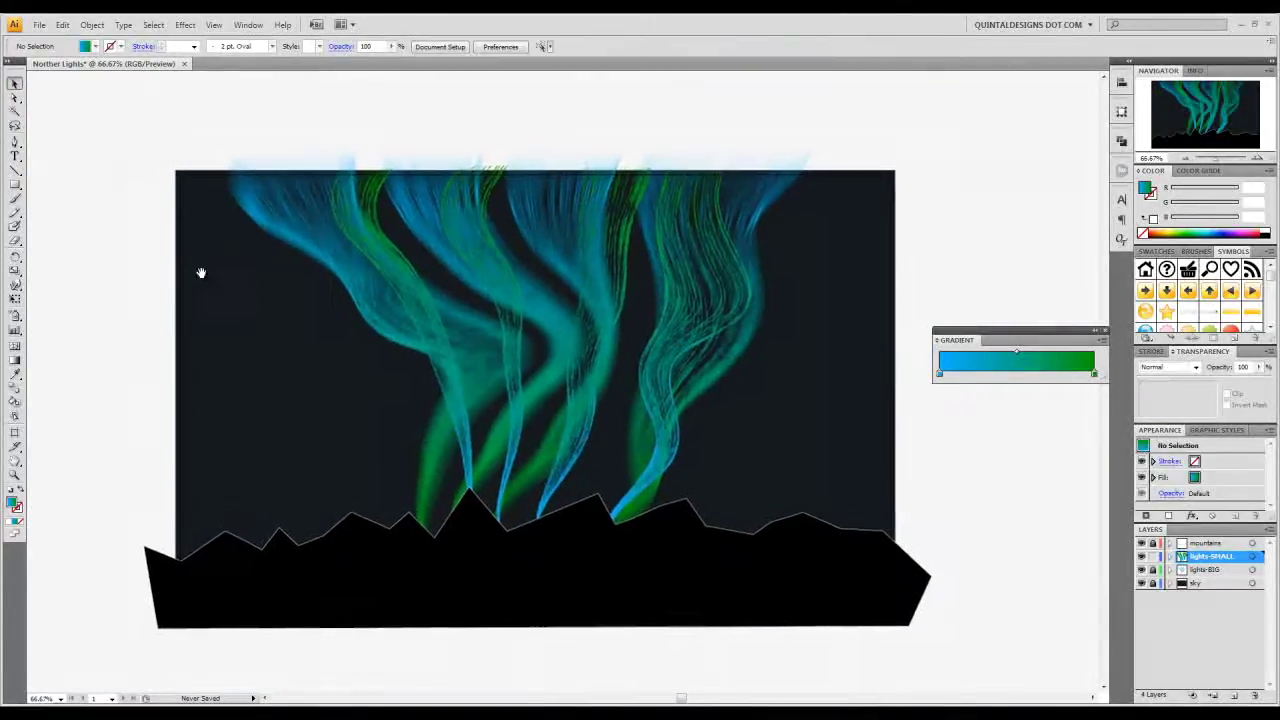
click(662, 290)
click(184, 24)
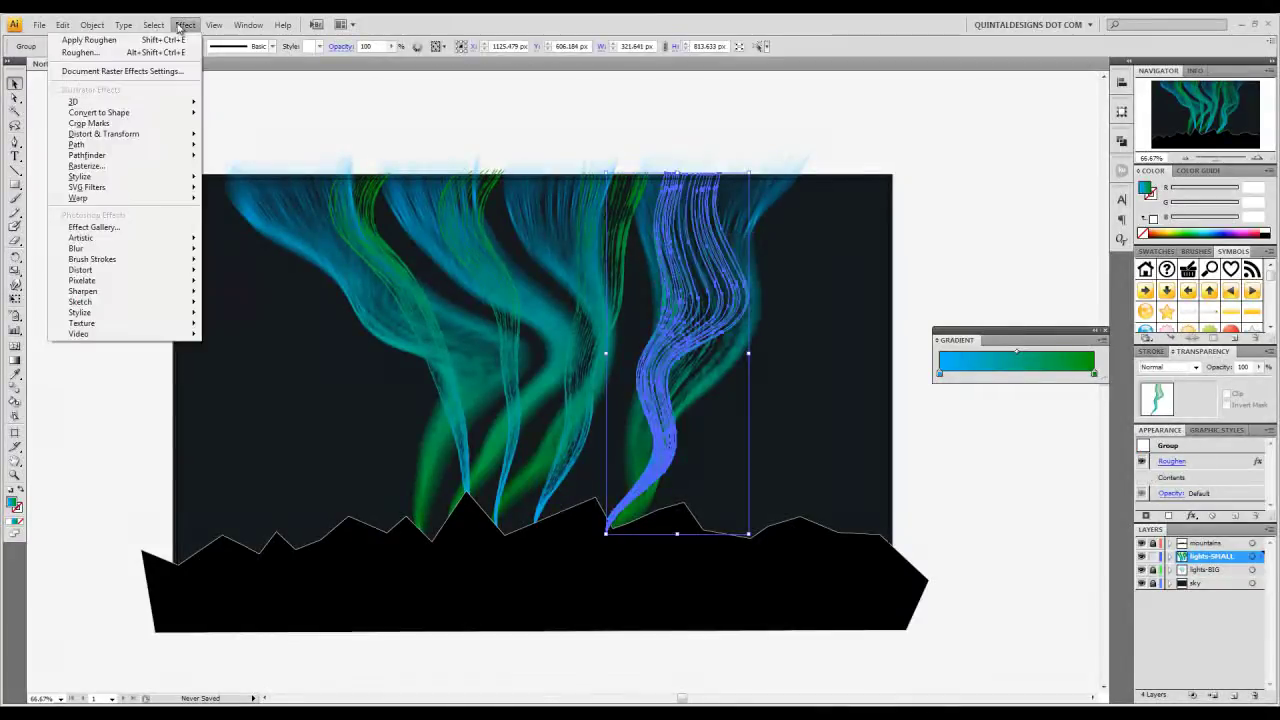
mouse_move(152, 254)
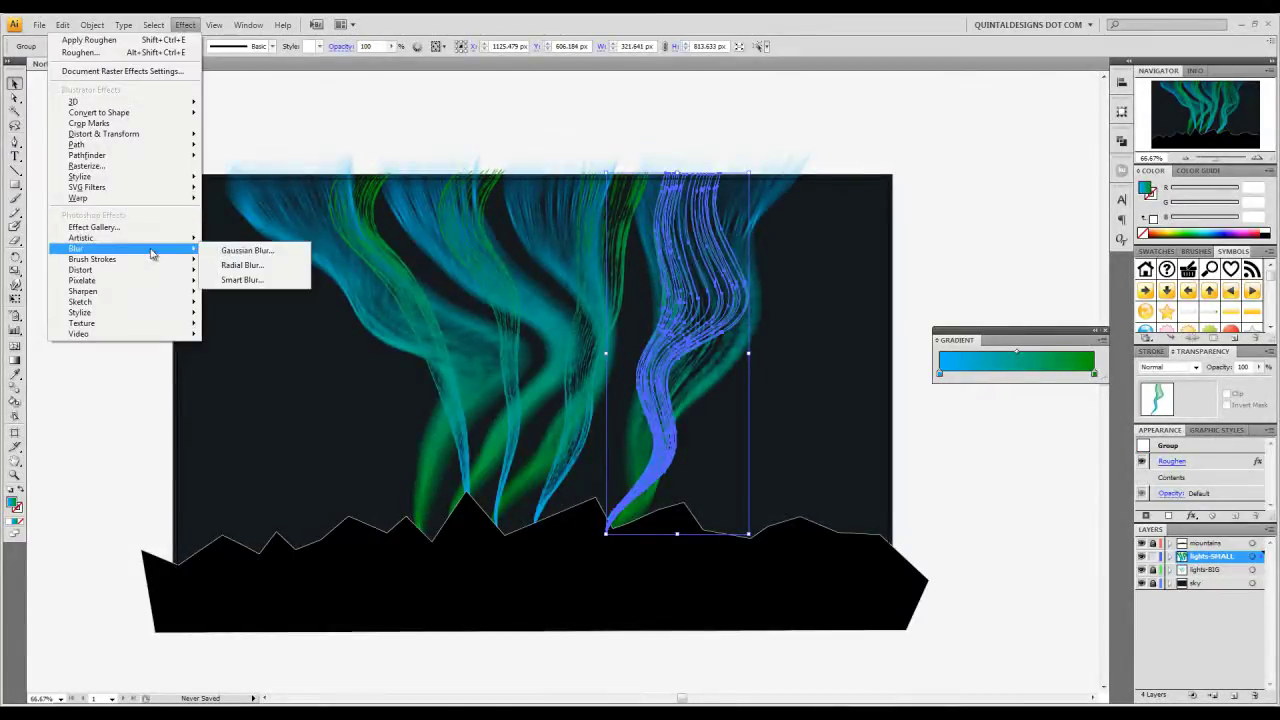
click(241, 265)
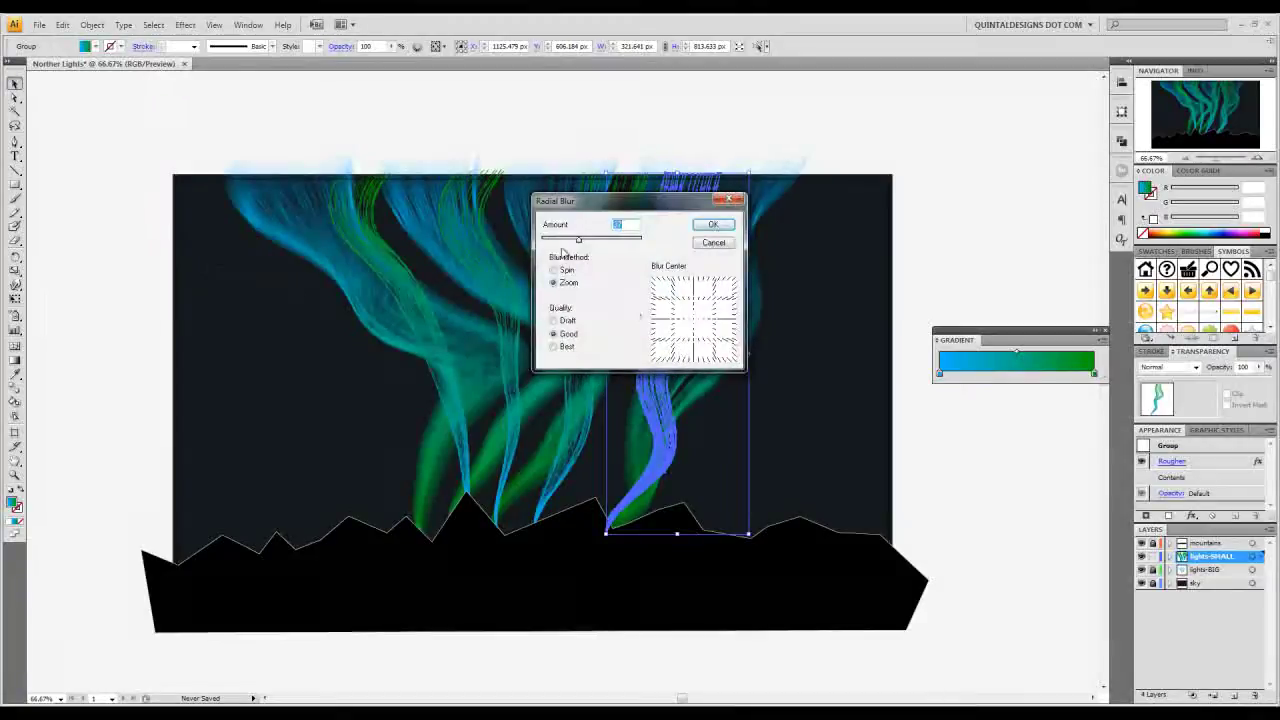
click(712, 224)
click(810, 309)
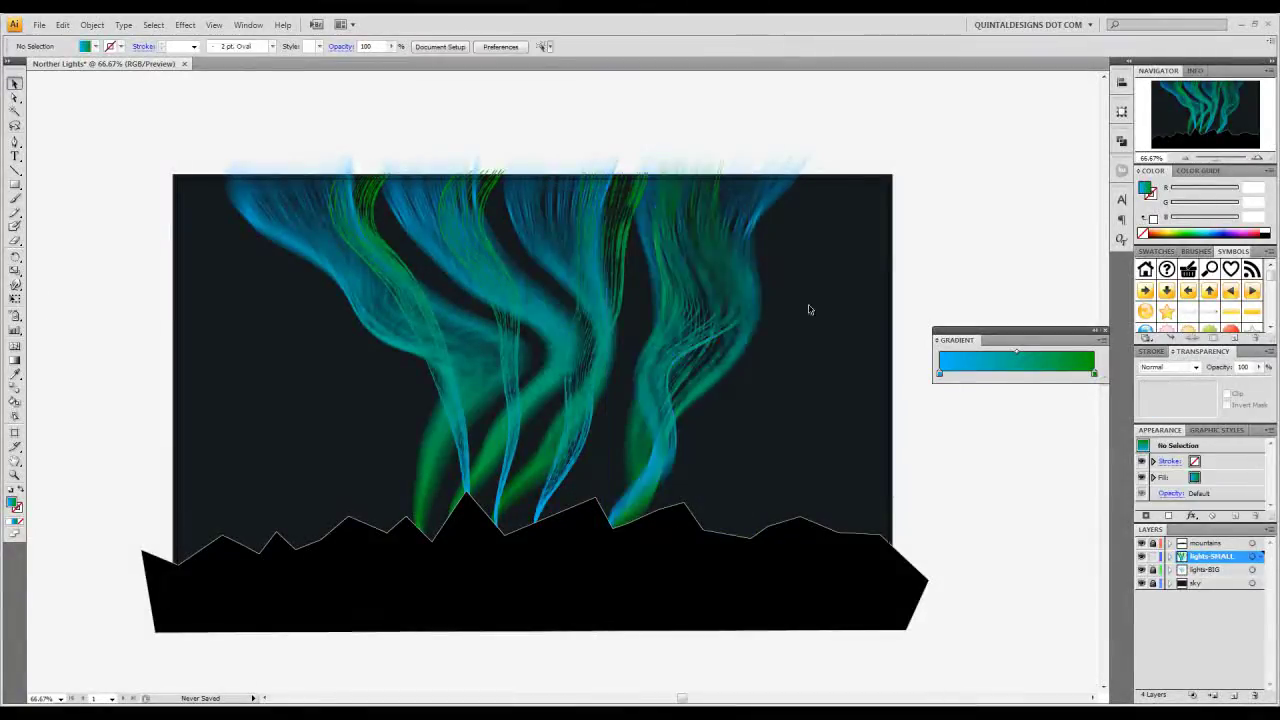
- Apply the same Radial Blur to each of the other three ray groups
click(602, 289)
key(ctrl+h)
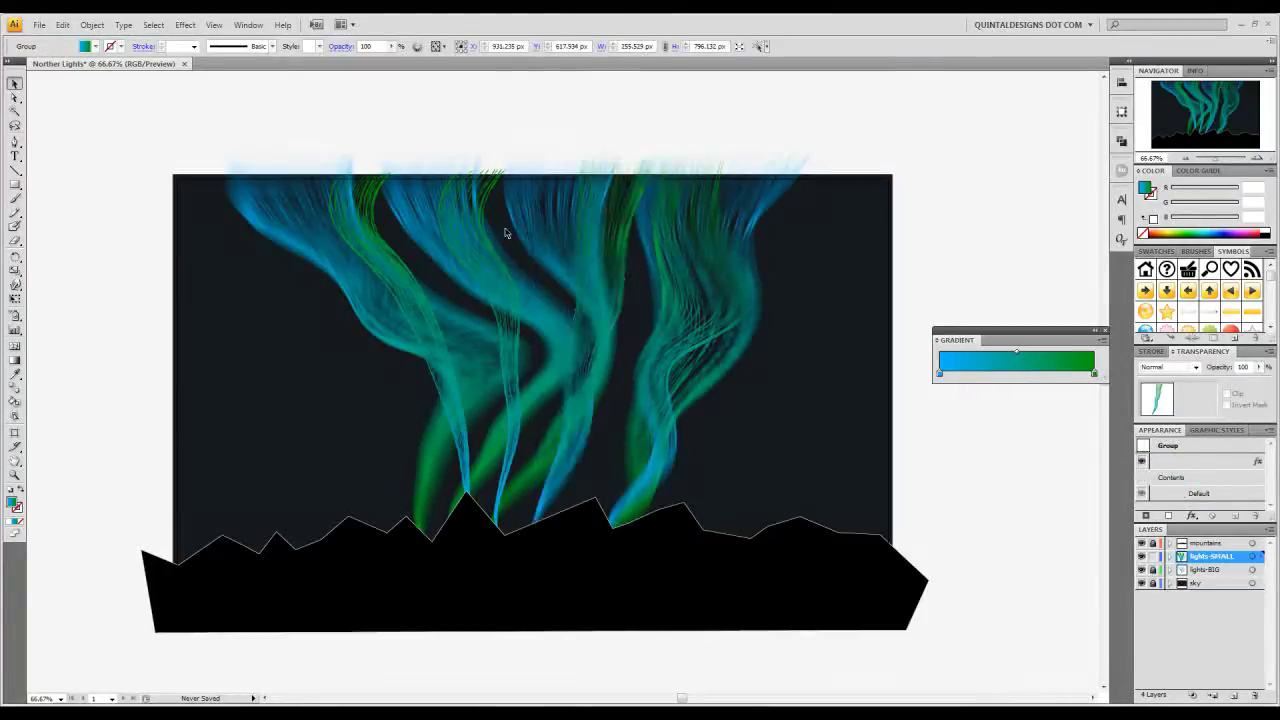
click(482, 229)
key(ctrl+shift+e)
click(357, 226)
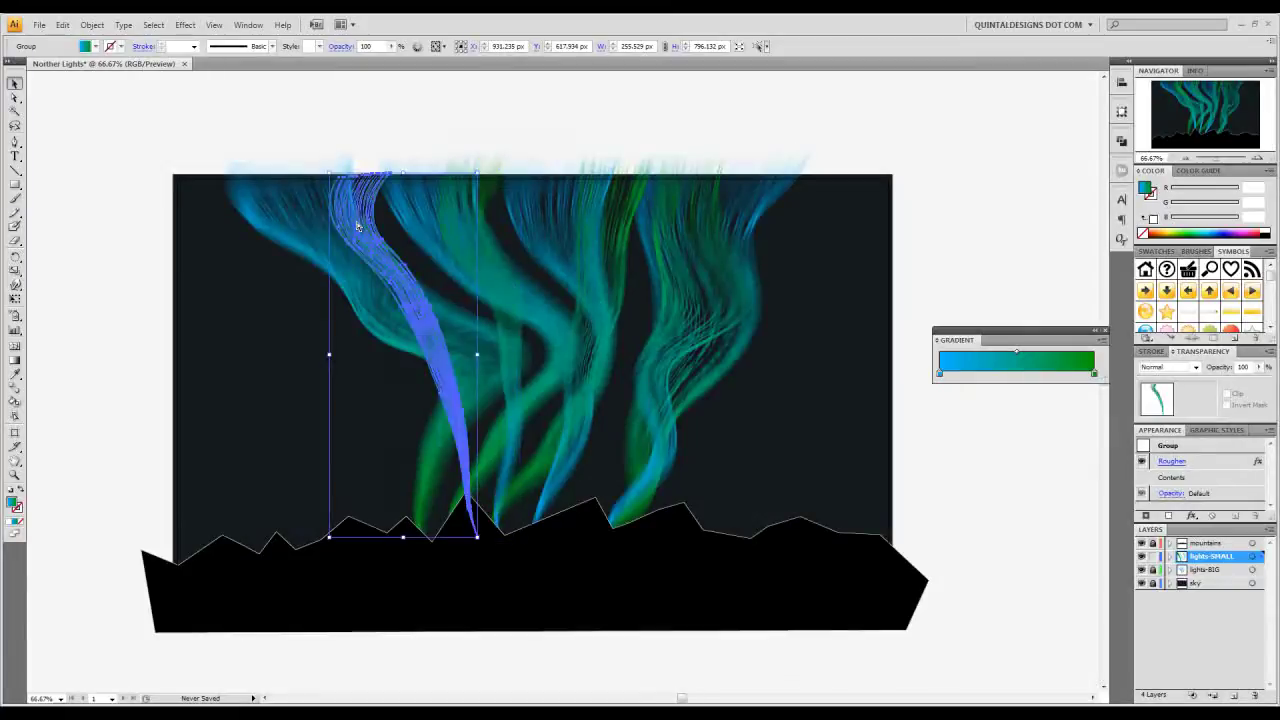
key(ctrl+shift+e)
click(805, 221)
- Set the opacity of all four blurred ray groups to 50%
drag(559, 237, 577, 269)
click(1257, 157)
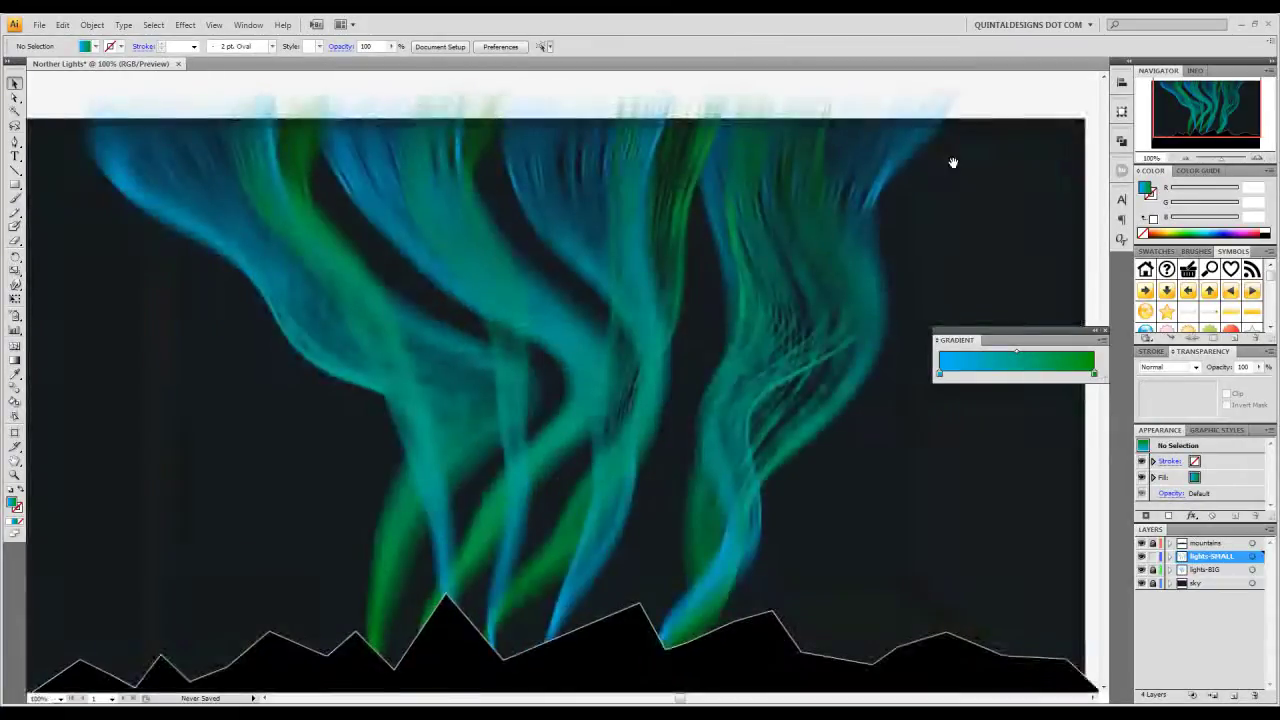
drag(703, 157, 662, 147)
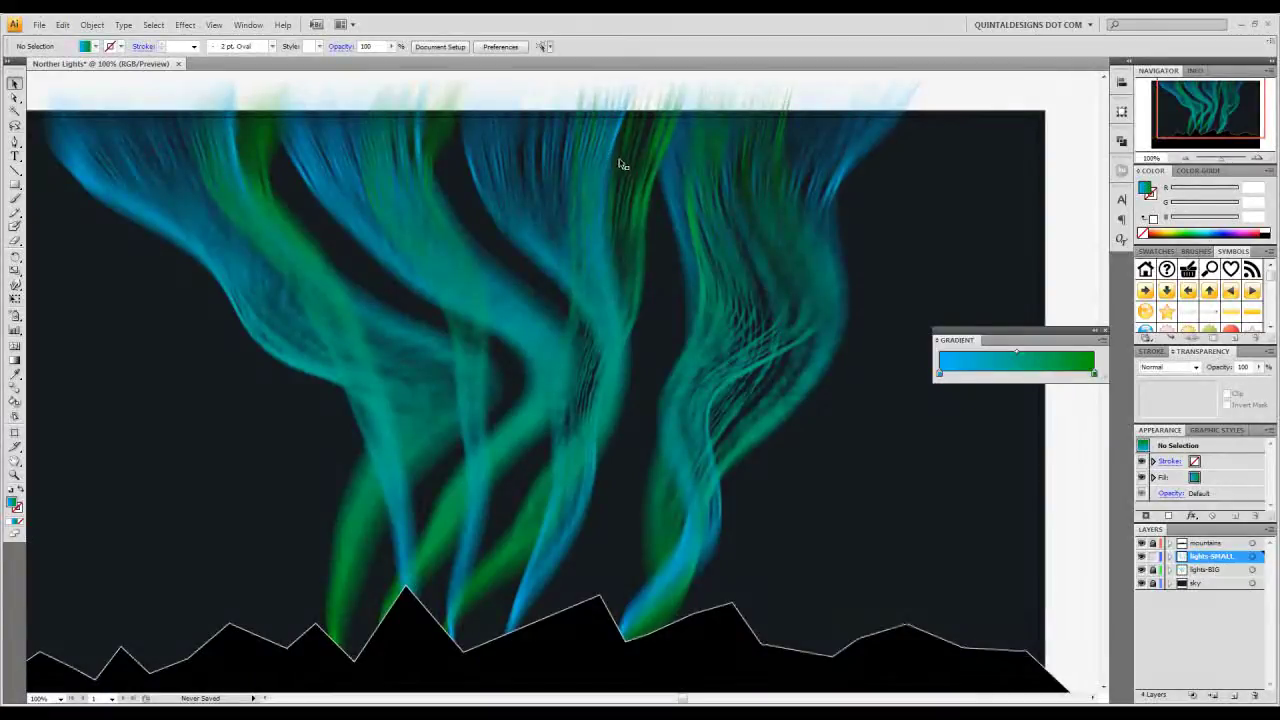
mouse_move(709, 224)
mouse_down()
mouse_move(754, 260)
mouse_move(700, 240)
mouse_move(713, 225)
mouse_up()
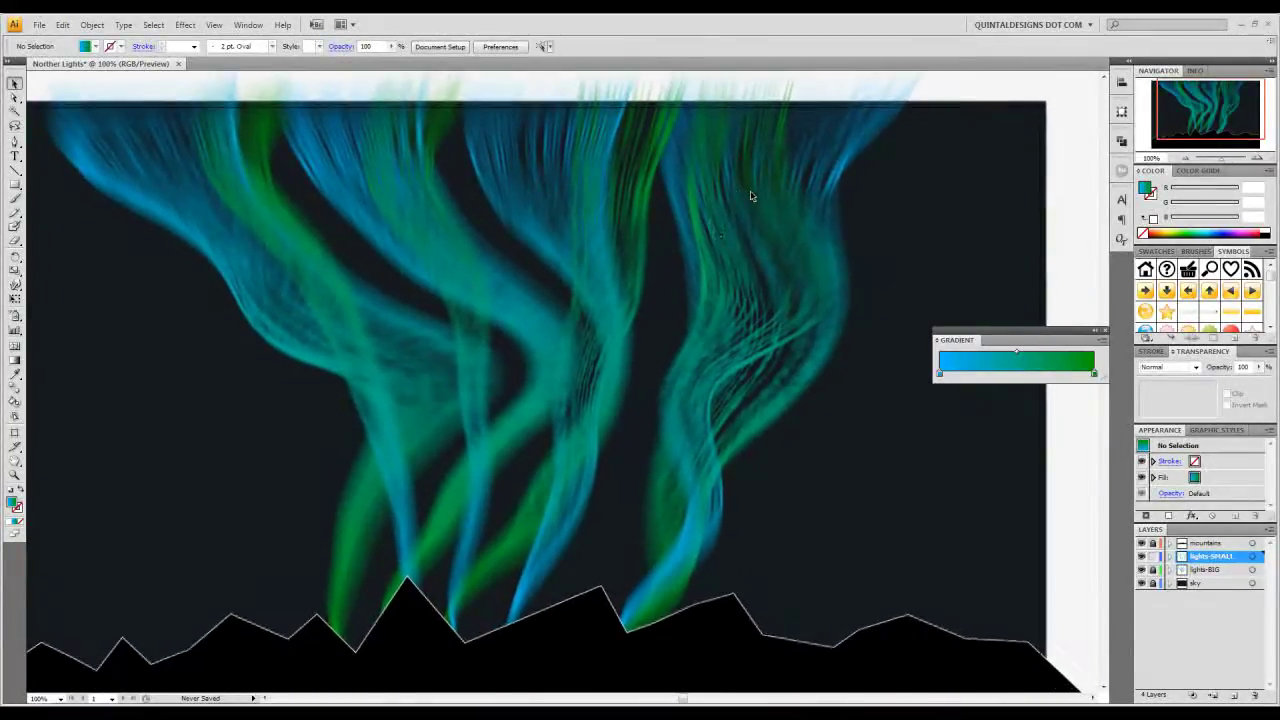
drag(886, 148, 228, 334)
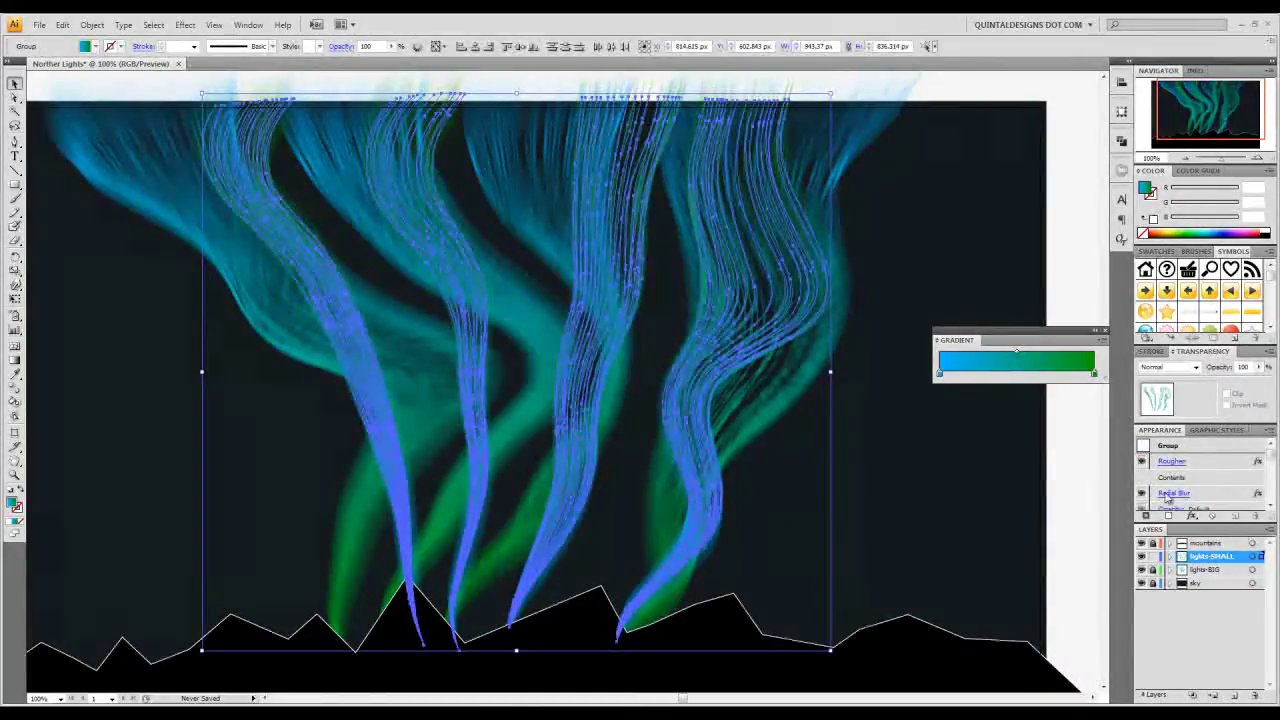
click(1246, 367)
text(50)
key(Return)
click(977, 259)
- Lock lights-SMALL, make the unlocked lights-BIG layer active, and set the Warp tool brush to 100 px wide and 100 px high
drag(753, 474, 733, 489)
click(1183, 158)
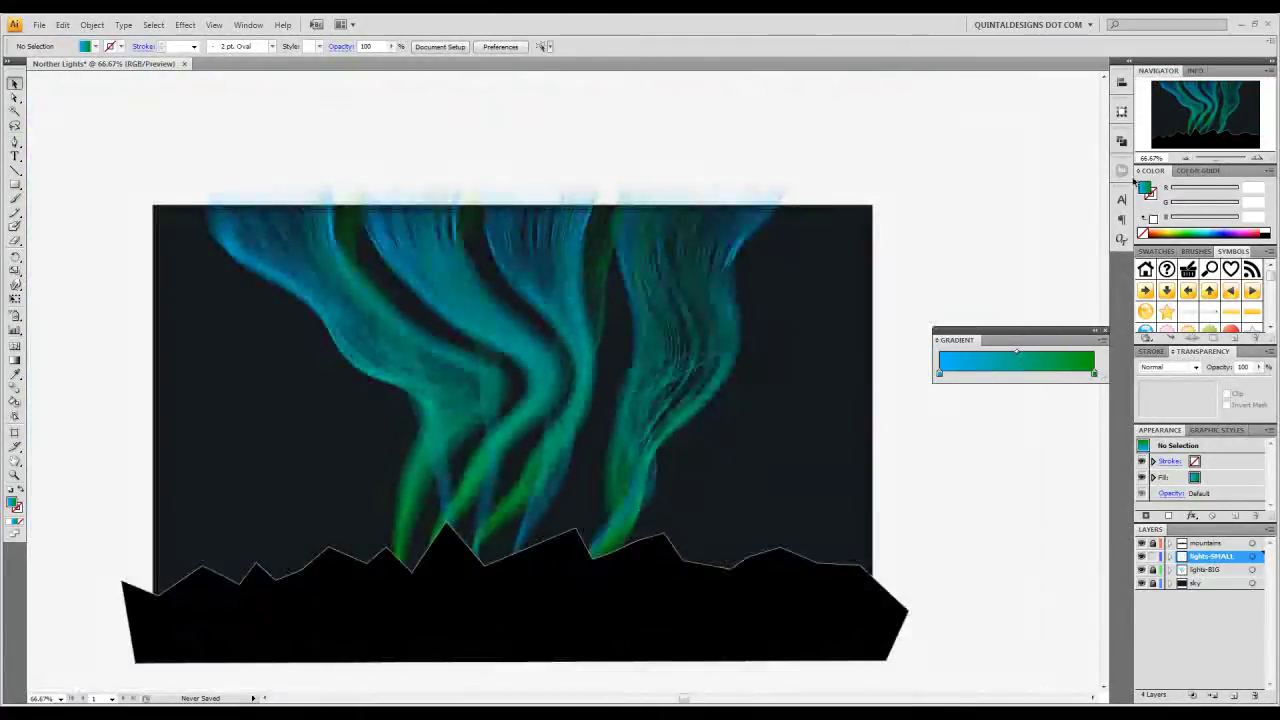
drag(716, 396, 720, 367)
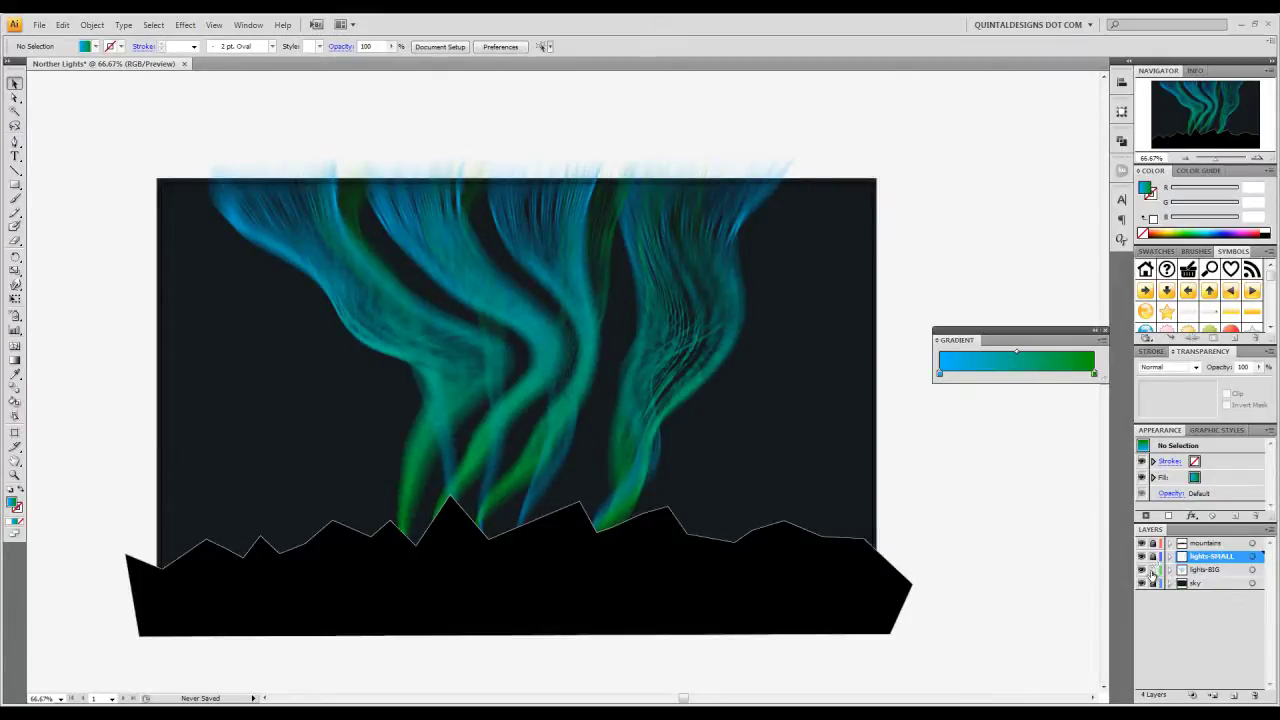
click(1216, 570)
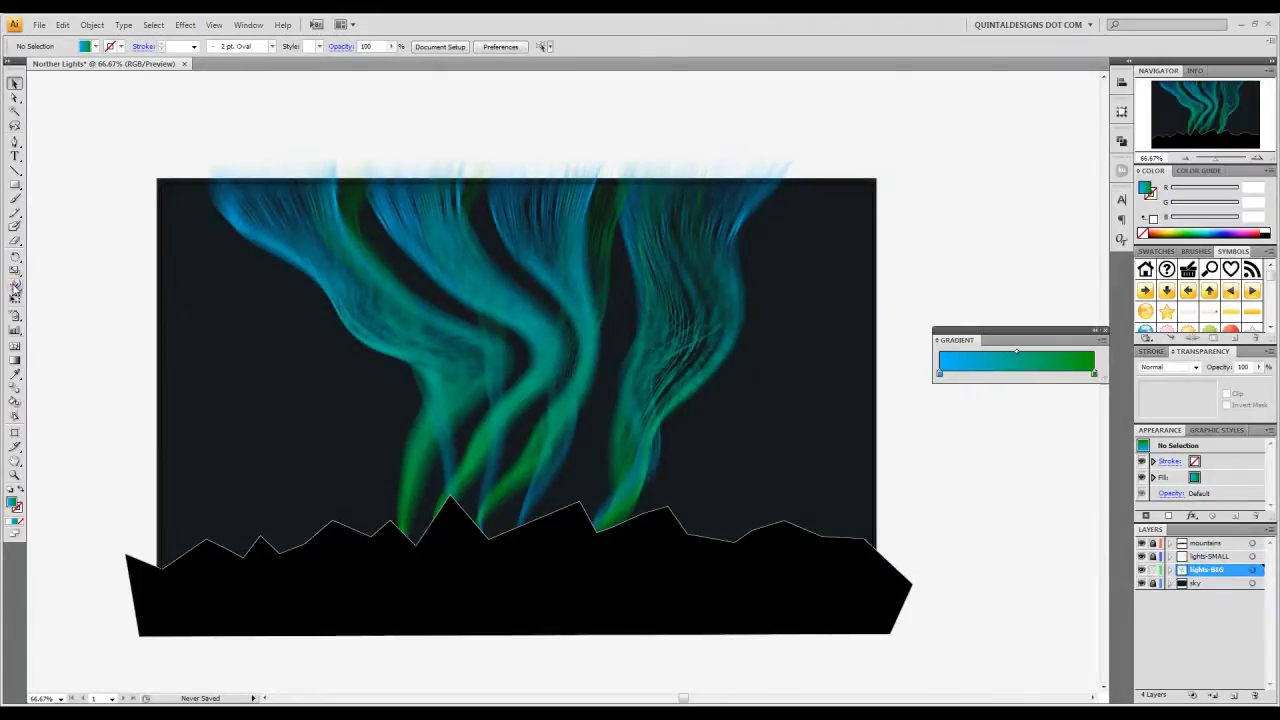
double_click(15, 285)
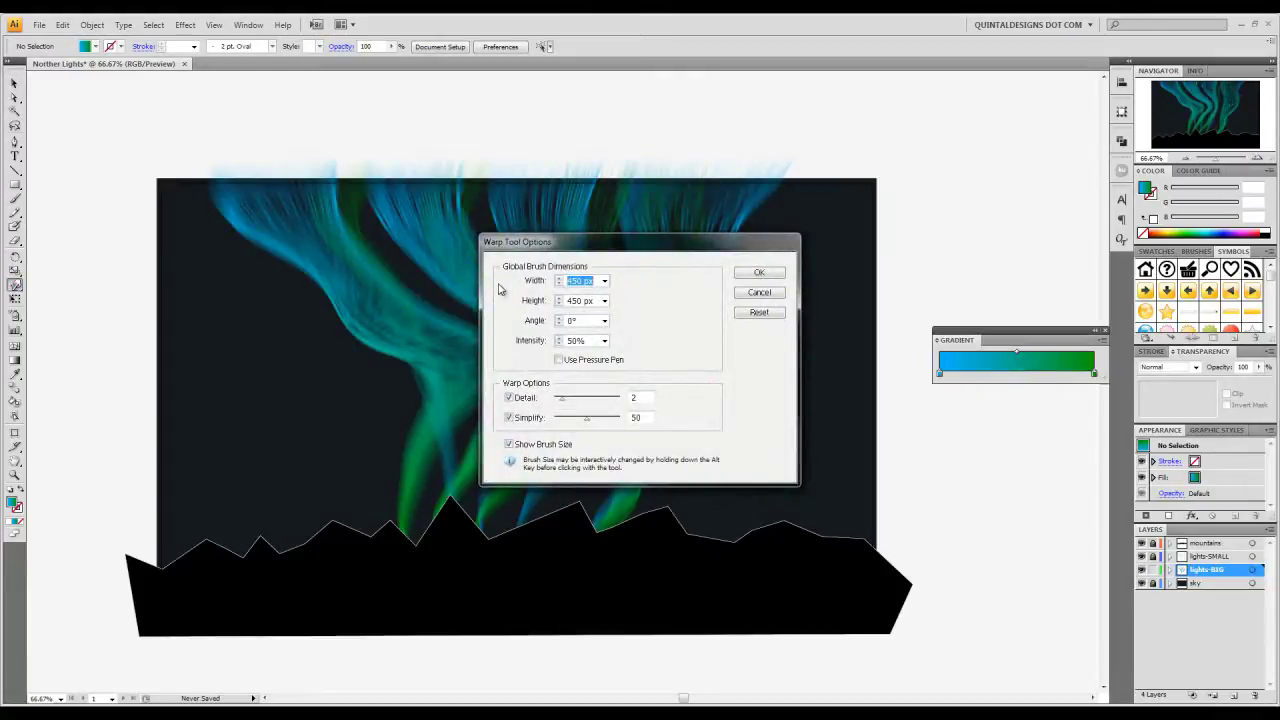
text(0)
key(Tab)
text(100)
key(Return)
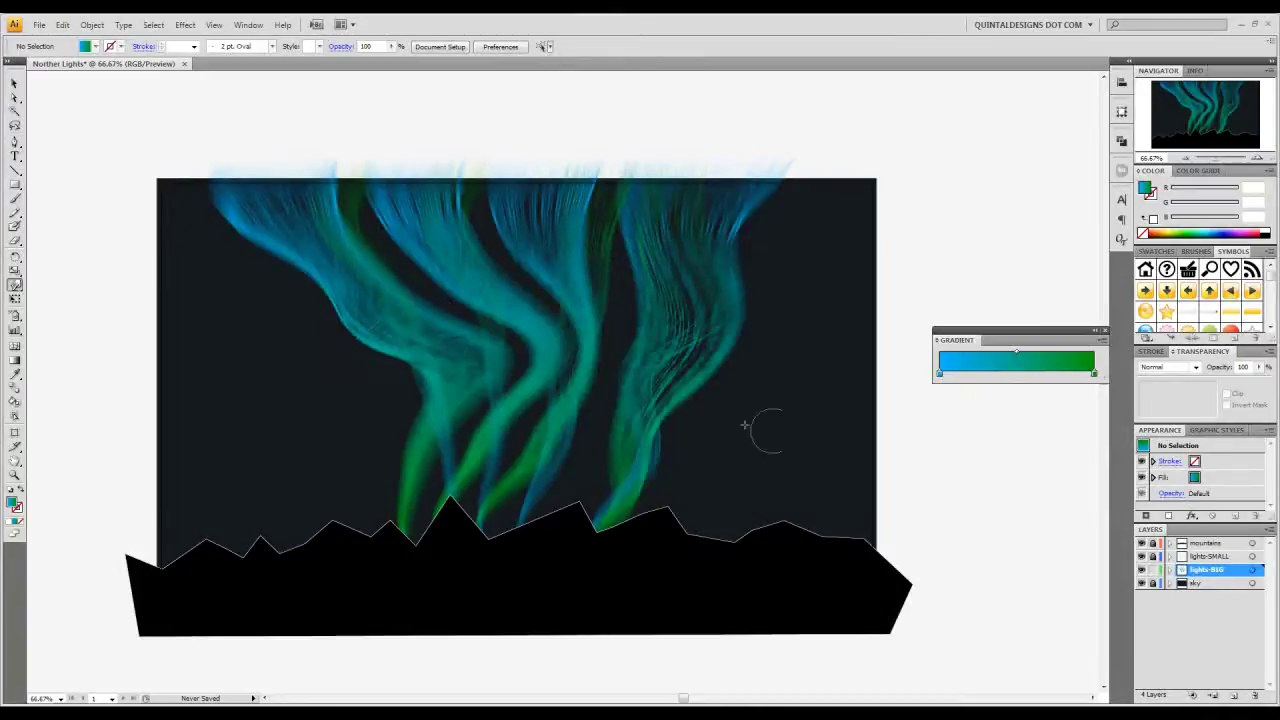
- Warp the edges and lower ends of the two leftmost aurora ribbons on lights-BIG into irregular, wavy outlines
mouse_move(322, 303)
mouse_down()
mouse_move(329, 314)
mouse_move(251, 250)
mouse_up()
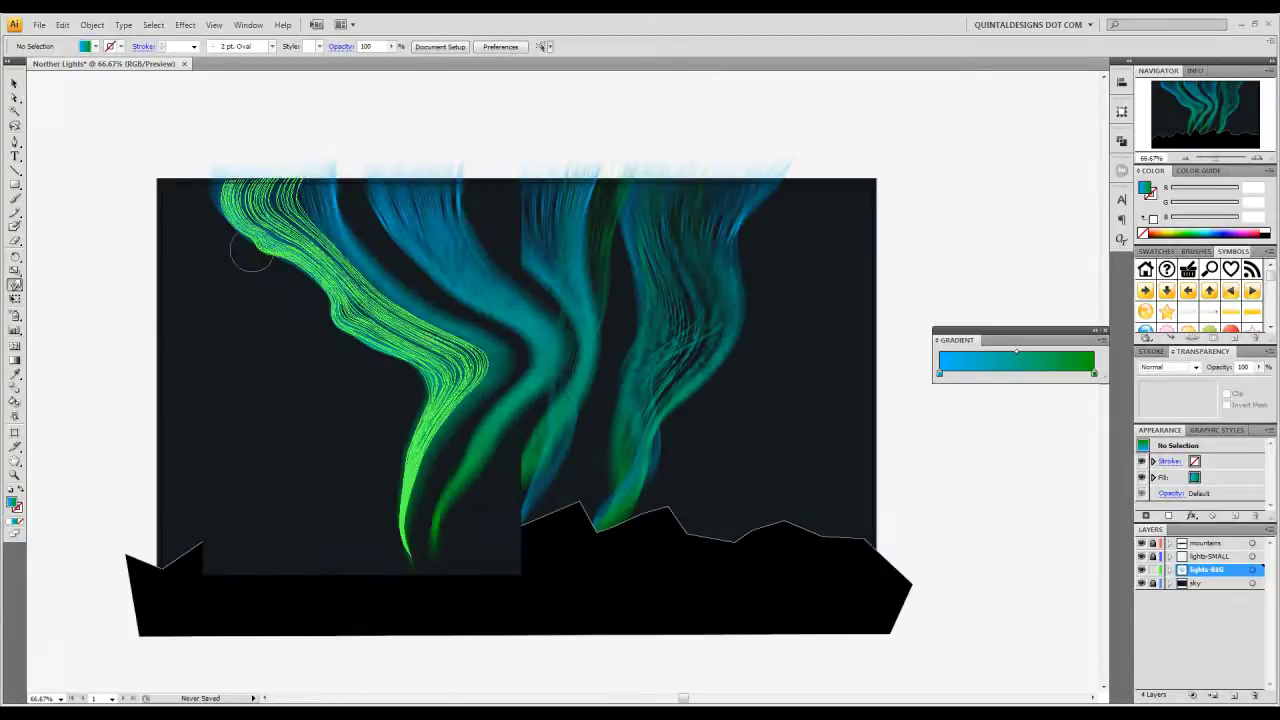
drag(452, 350, 486, 329)
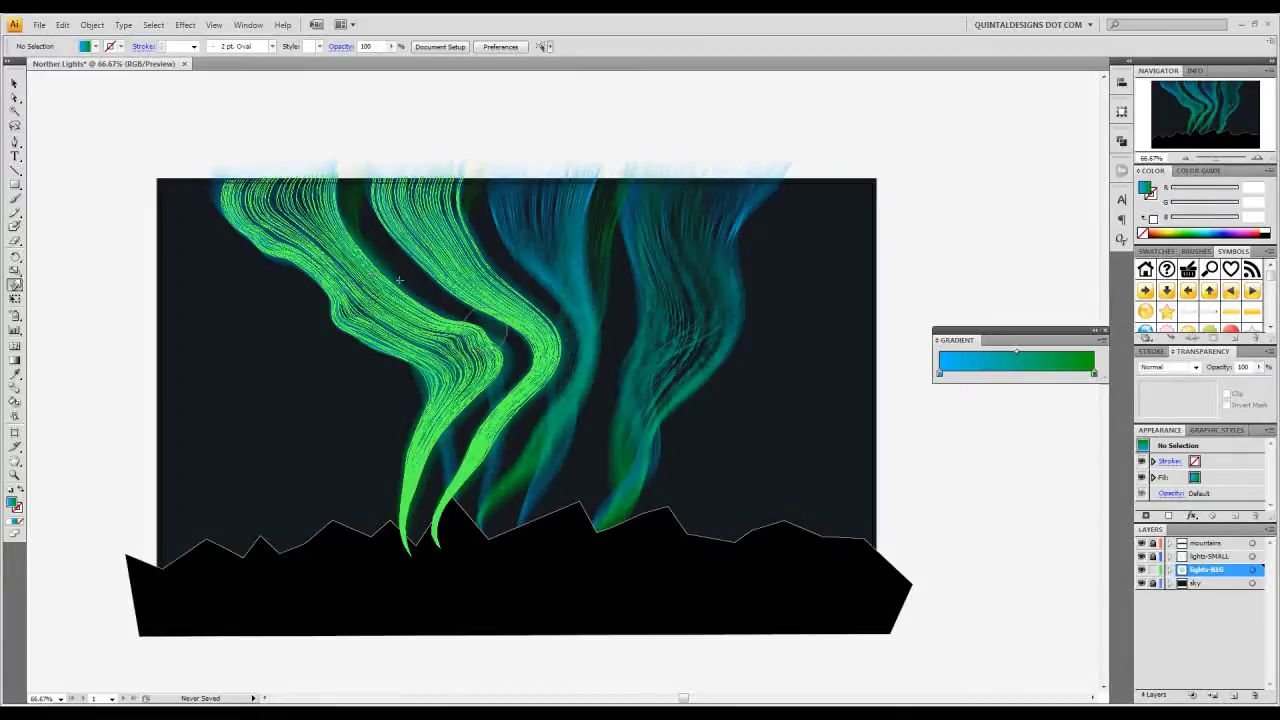
drag(403, 280, 440, 286)
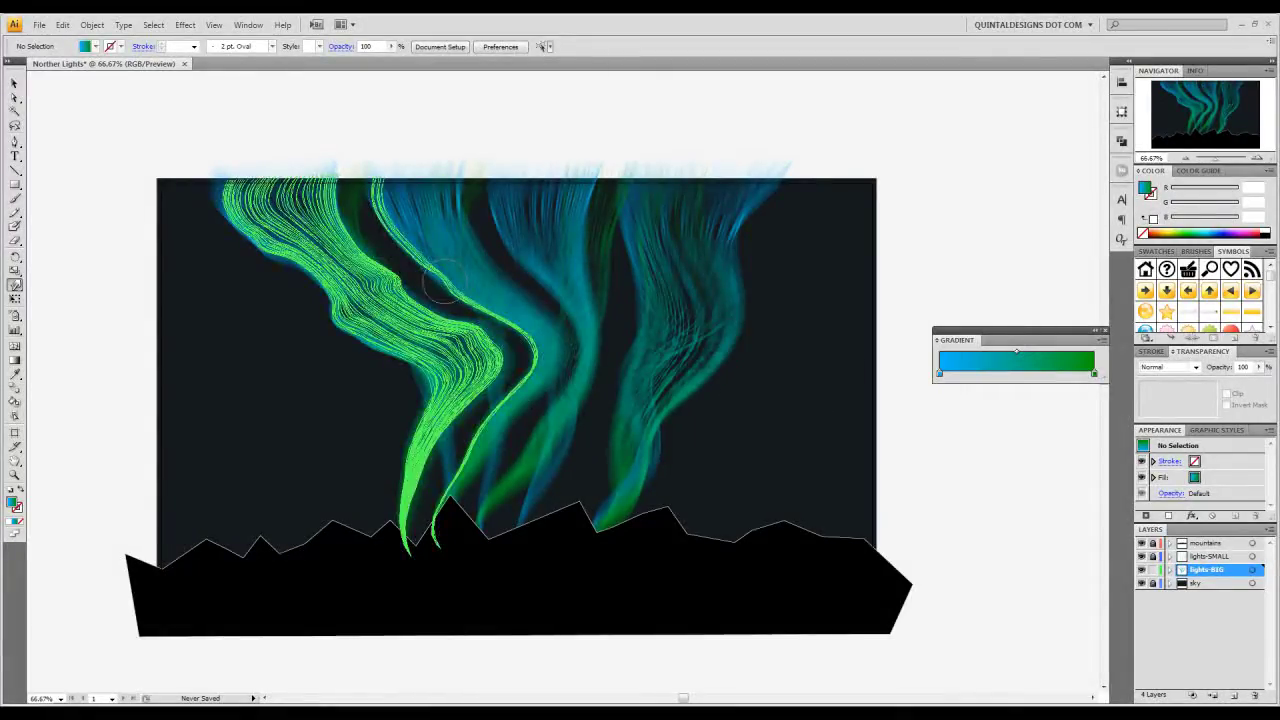
mouse_move(415, 485)
mouse_down()
mouse_move(380, 471)
mouse_move(387, 542)
mouse_up()
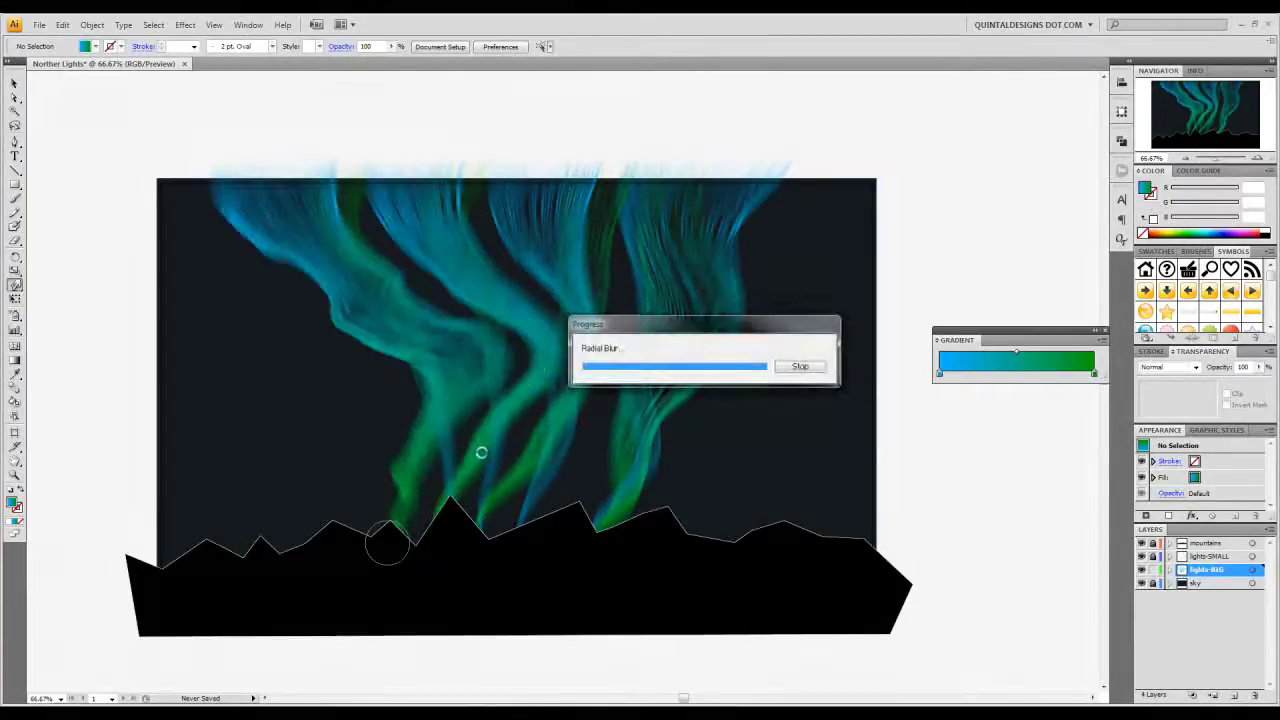
drag(495, 460, 502, 483)
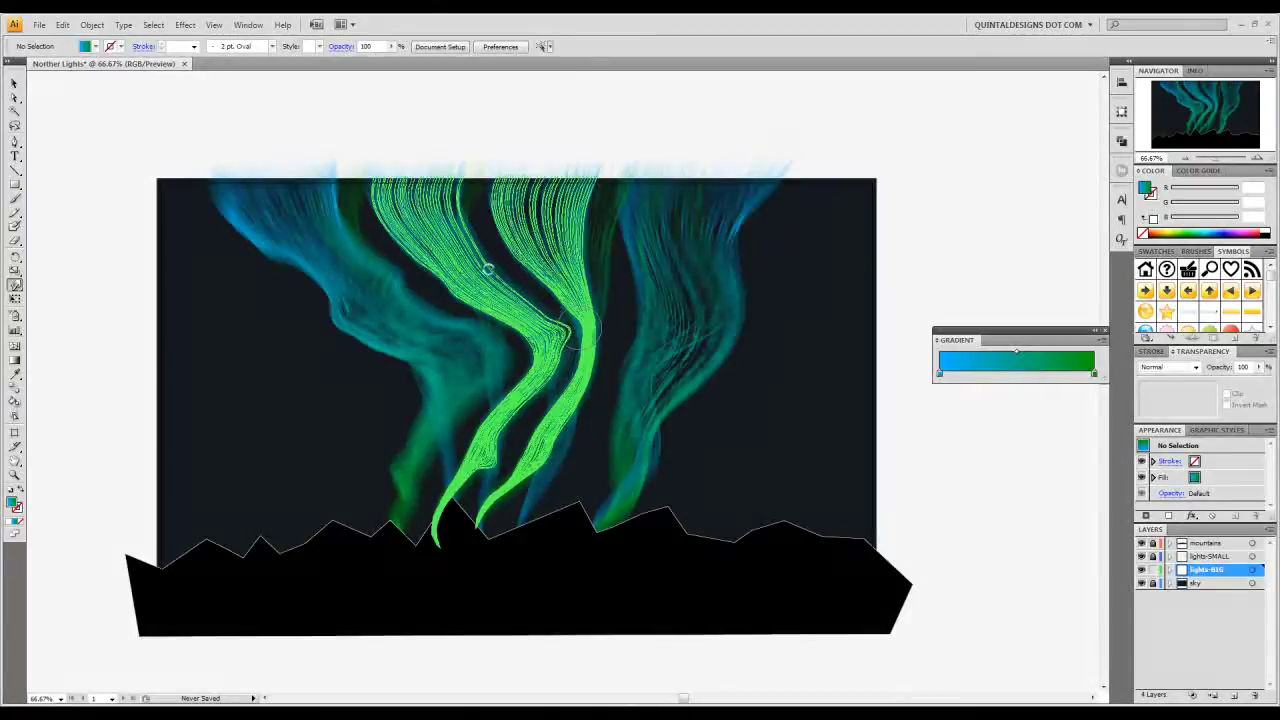
drag(461, 252, 512, 267)
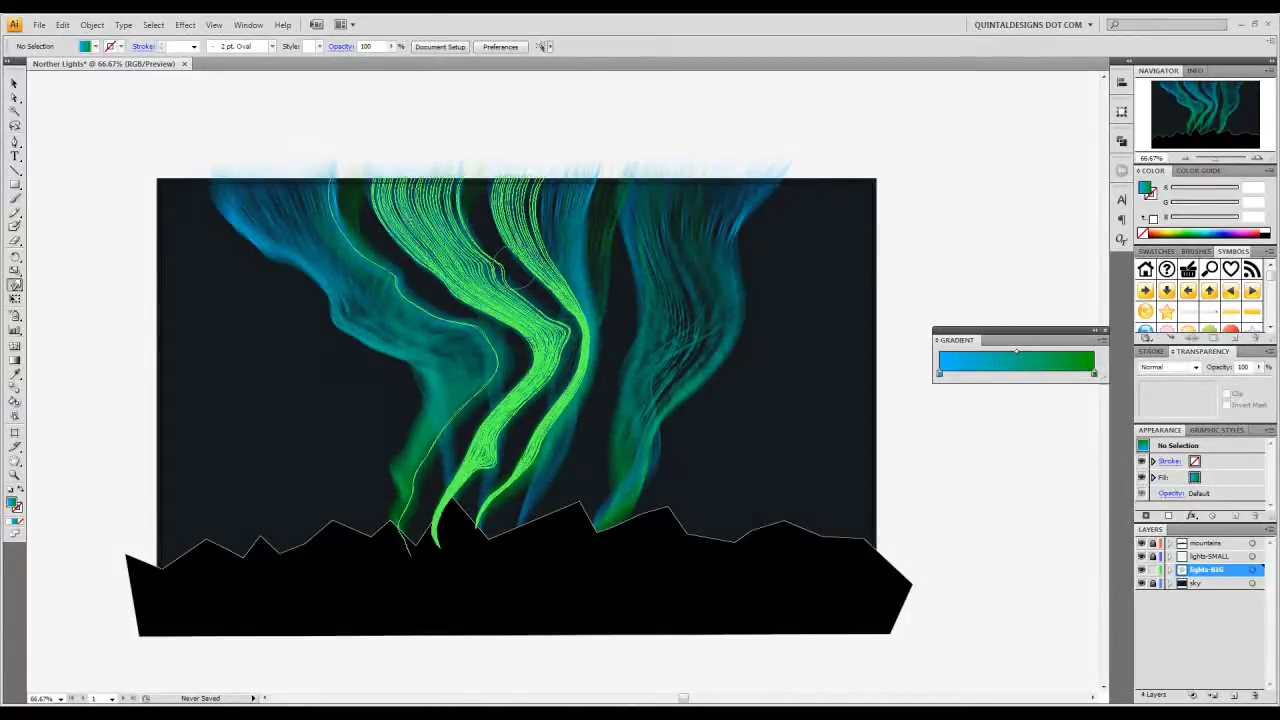
drag(400, 218, 395, 258)
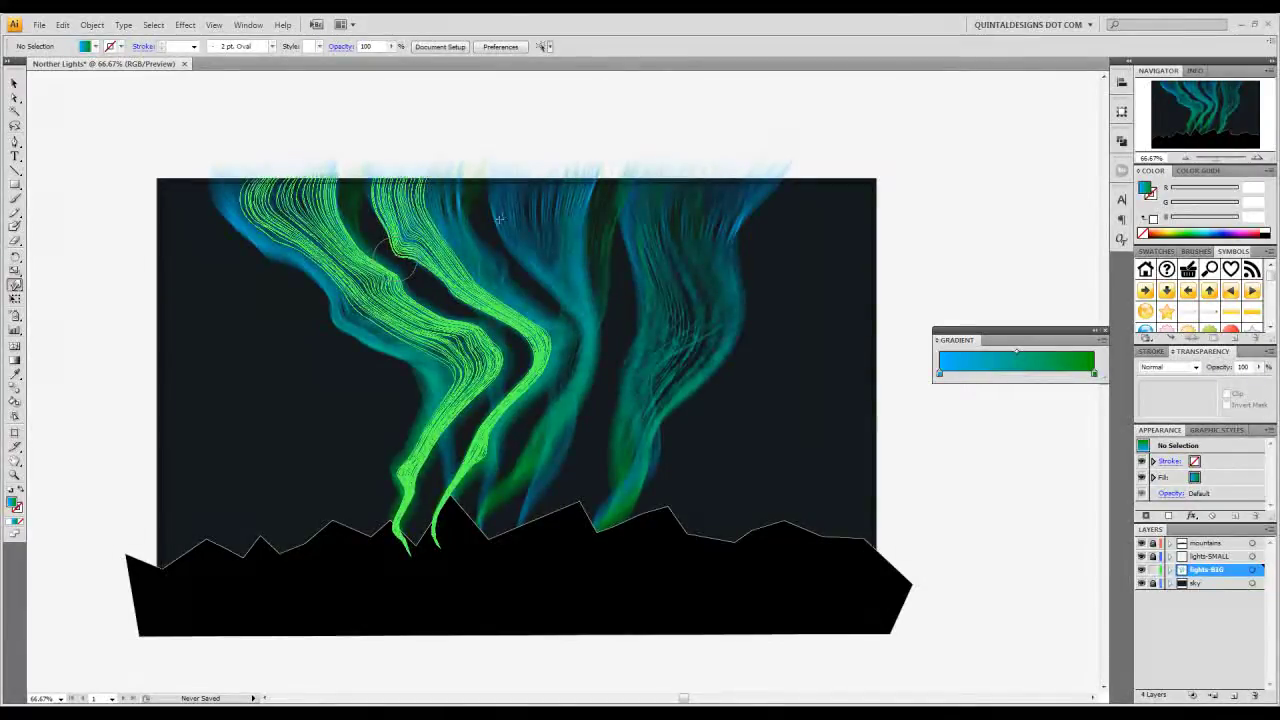
- Warp the edges of the third and rightmost aurora ribbons into the same irregular, wavy outlines
mouse_move(502, 216)
mouse_down()
mouse_move(472, 203)
mouse_move(462, 162)
mouse_up()
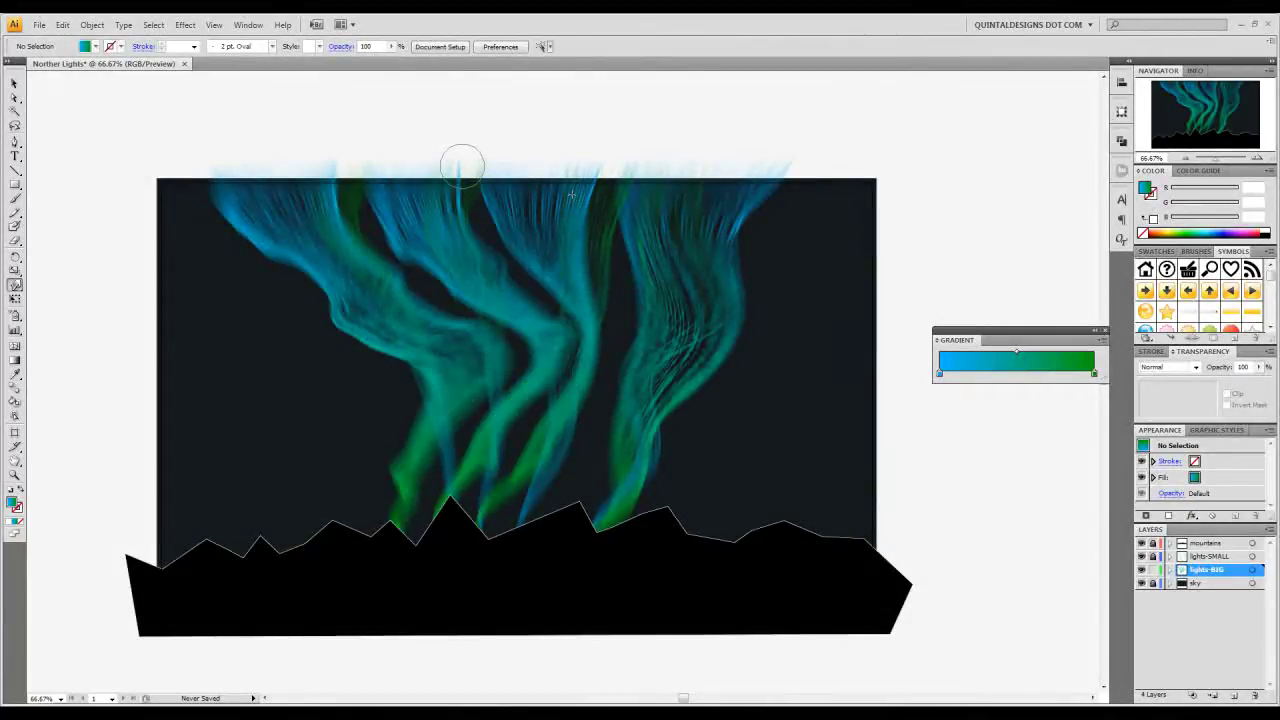
mouse_move(566, 196)
mouse_down()
mouse_move(616, 256)
mouse_move(604, 336)
mouse_move(621, 353)
mouse_up()
mouse_move(574, 397)
mouse_down()
mouse_move(641, 439)
mouse_move(656, 466)
mouse_move(712, 402)
mouse_move(706, 377)
mouse_move(750, 345)
mouse_move(815, 350)
mouse_up()
mouse_move(728, 300)
mouse_down()
mouse_move(763, 243)
mouse_move(838, 200)
mouse_up()
drag(730, 210, 875, 172)
- Lock the lights-BIG layer, unlock sky and make it active, and collapse the floating Gradient panel out of the way
click(15, 83)
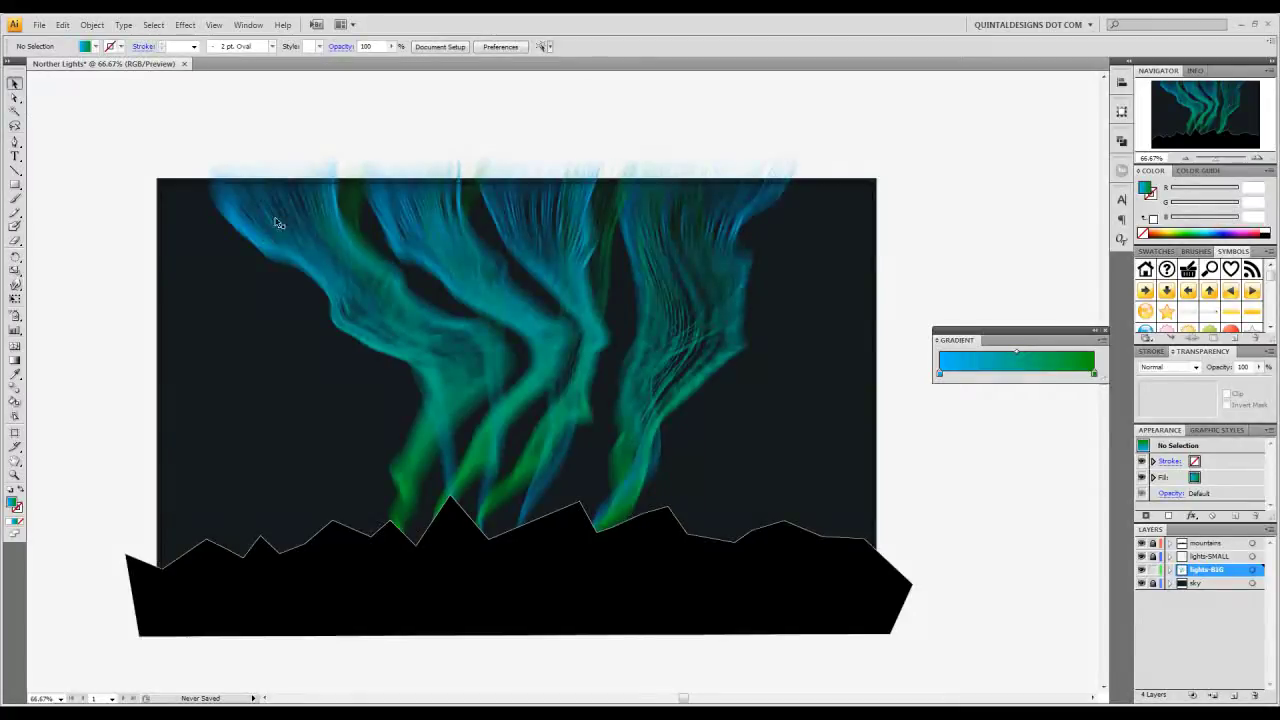
drag(619, 449, 563, 410)
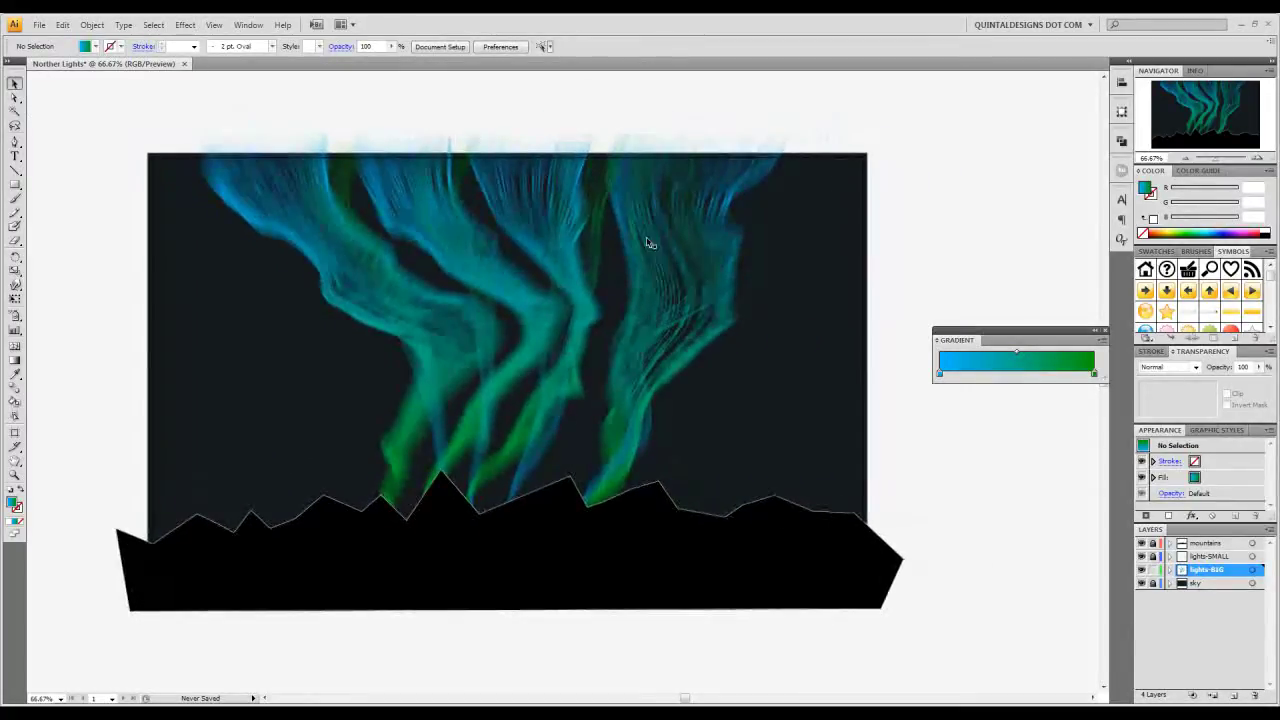
drag(699, 251, 726, 283)
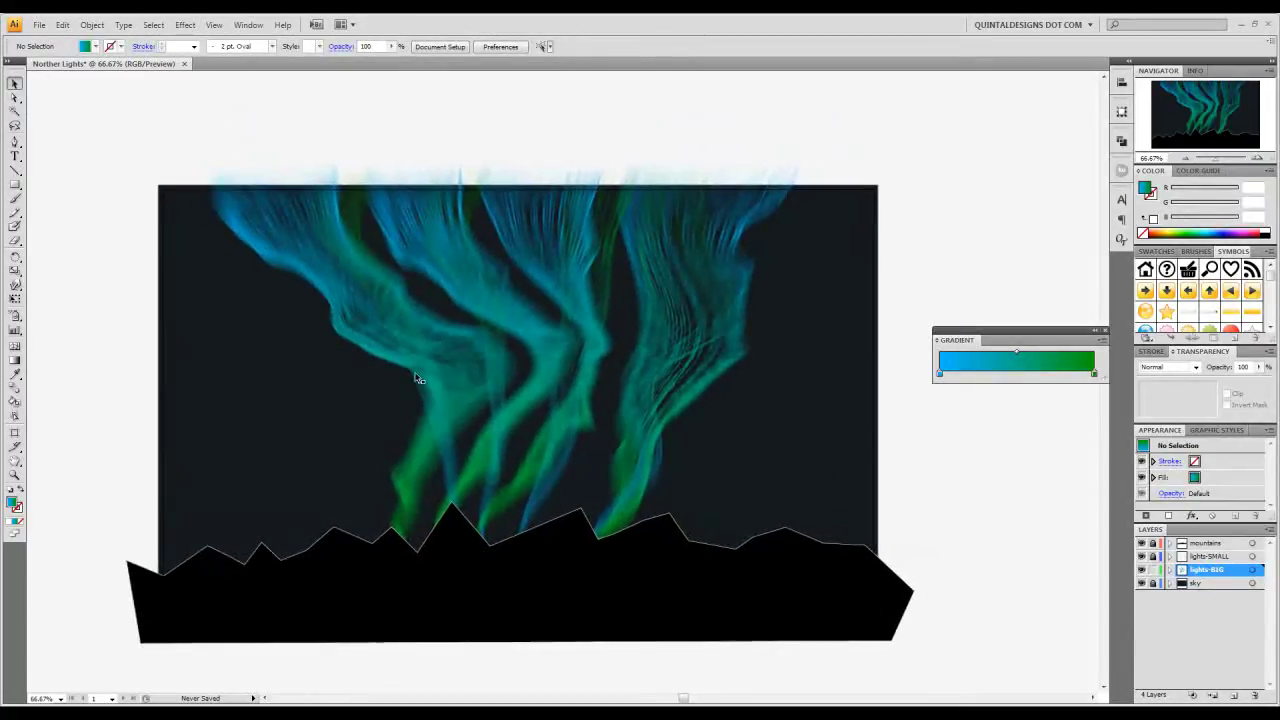
drag(580, 429, 571, 404)
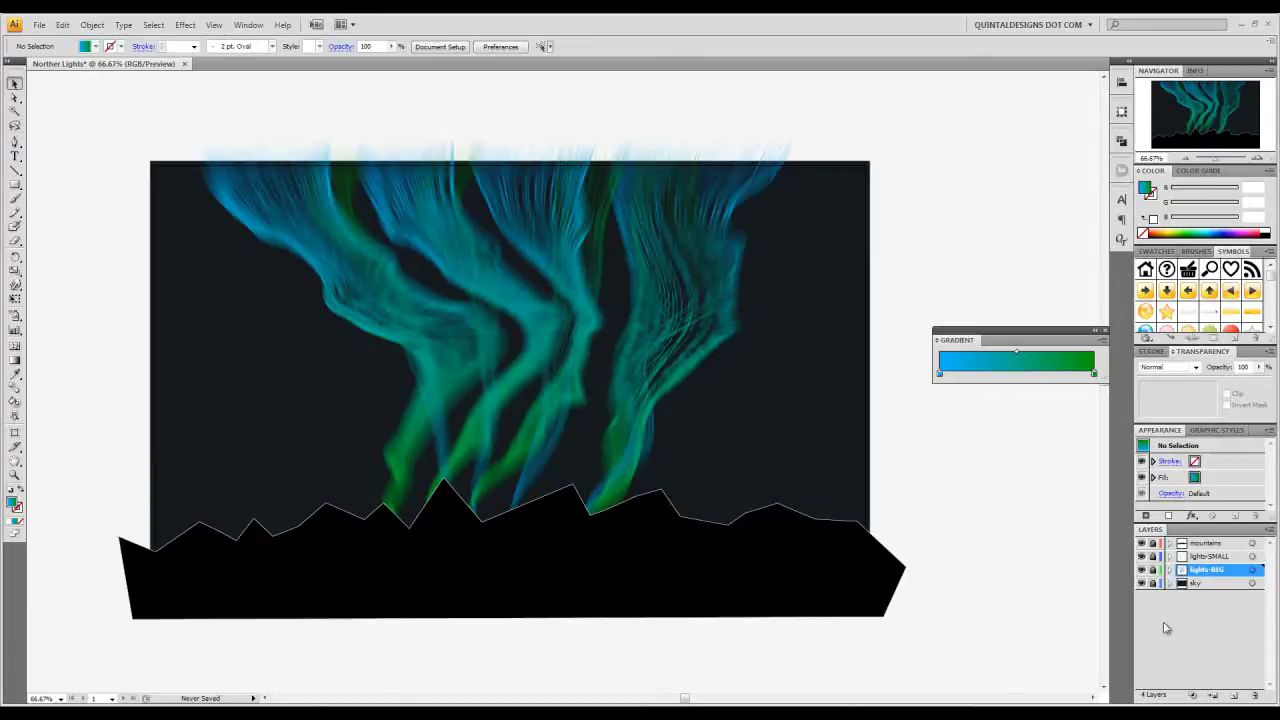
click(1200, 585)
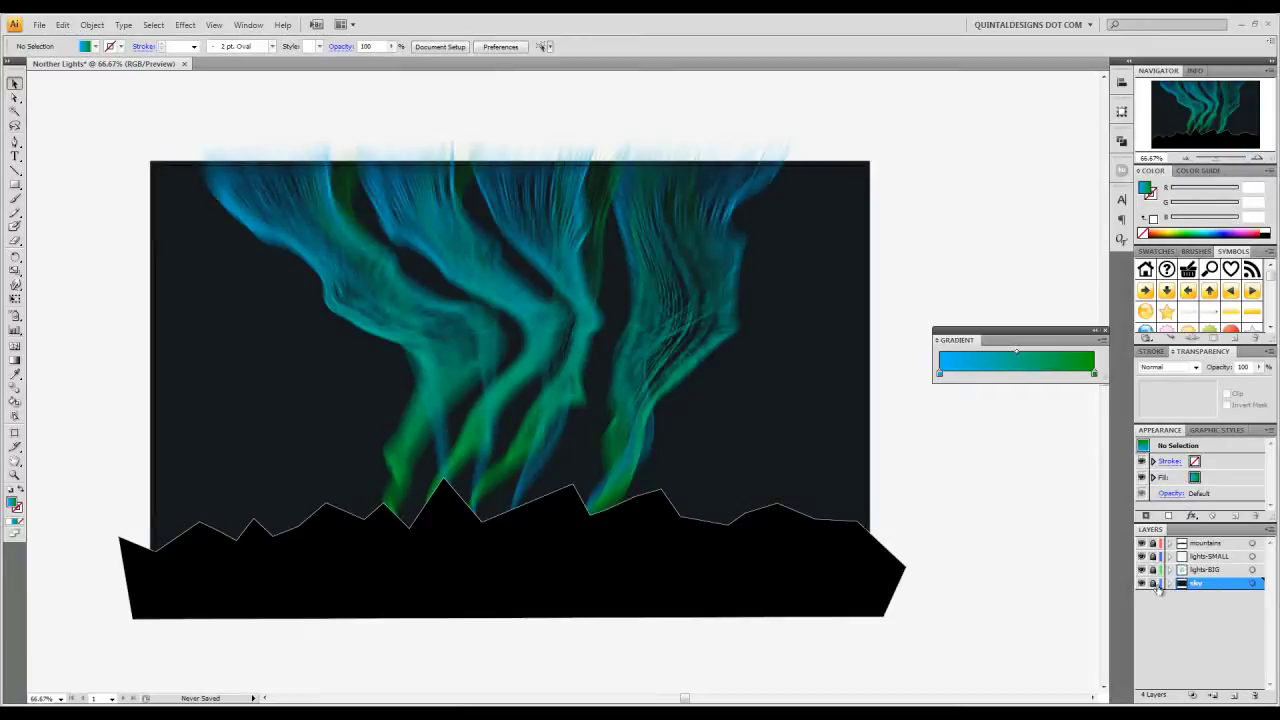
click(1094, 330)
drag(998, 336, 1045, 91)
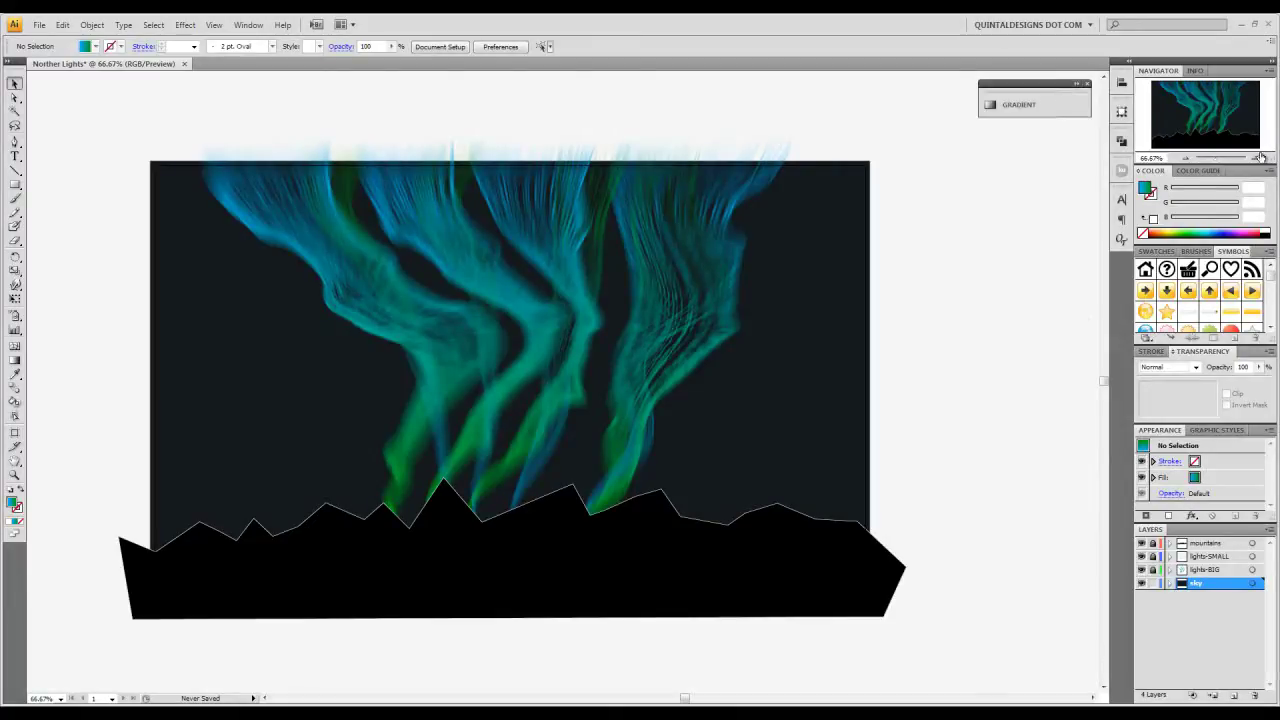
- Draw a 3 px by 3 px circle with the Ellipse tool in the empty sky beside the leftmost ribbon
click(1258, 158)
click(1258, 158)
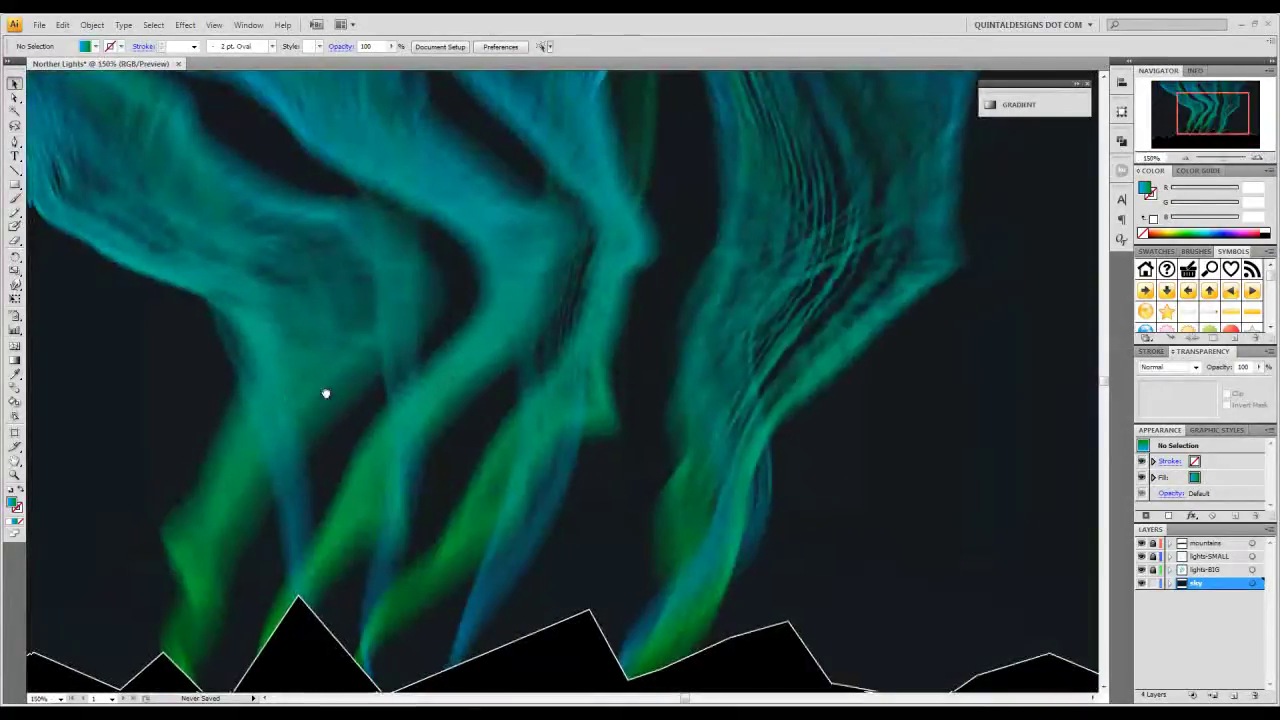
drag(408, 389, 743, 323)
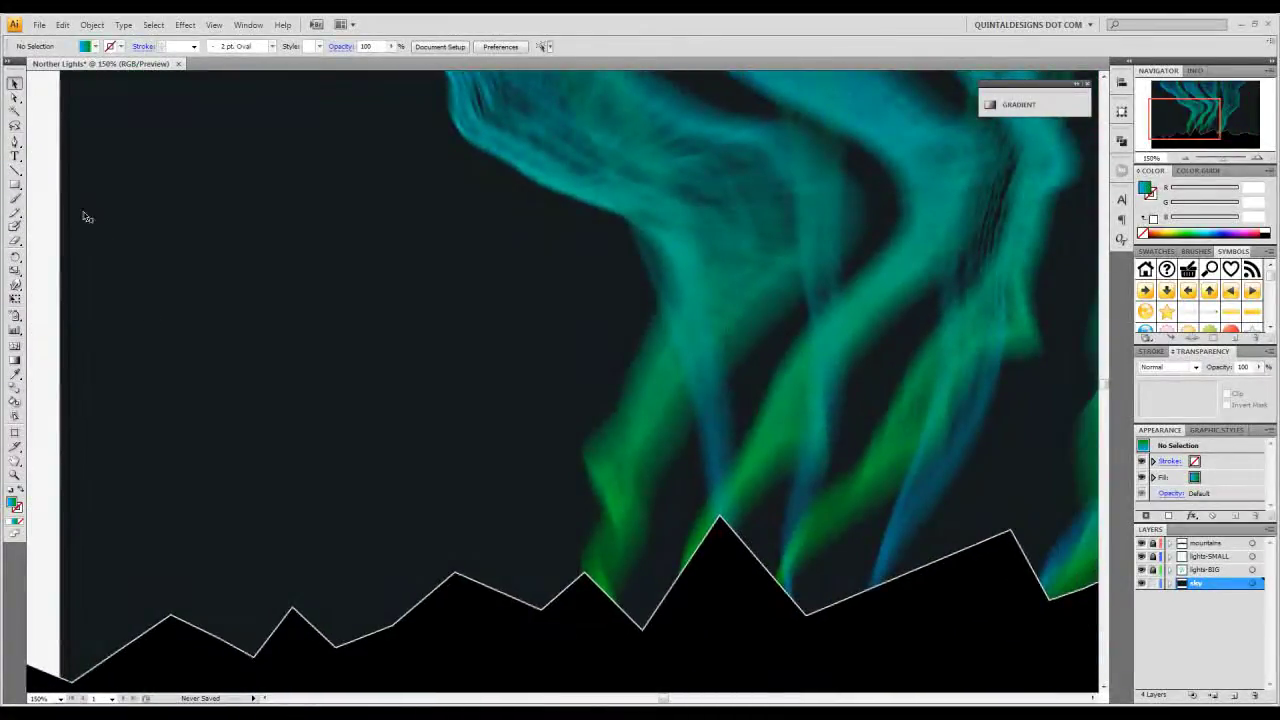
drag(15, 185, 97, 220)
click(202, 225)
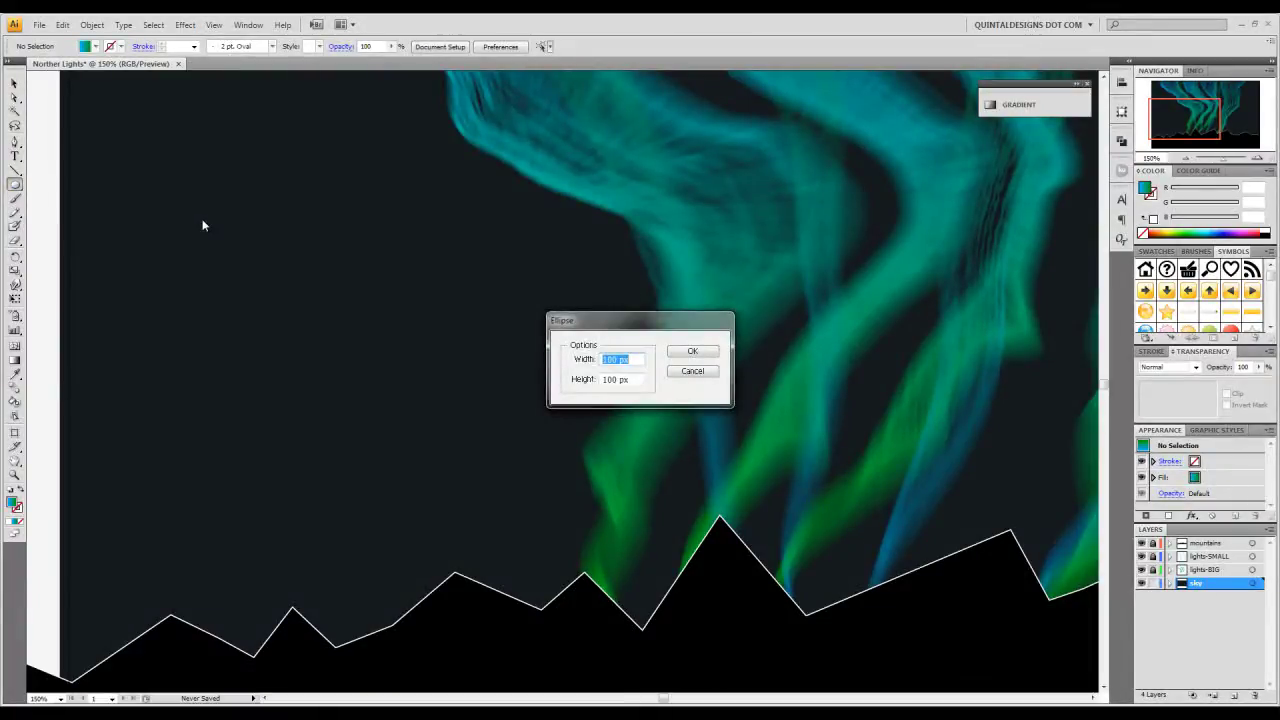
text(3)
key(Tab)
text(3)
key(Return)
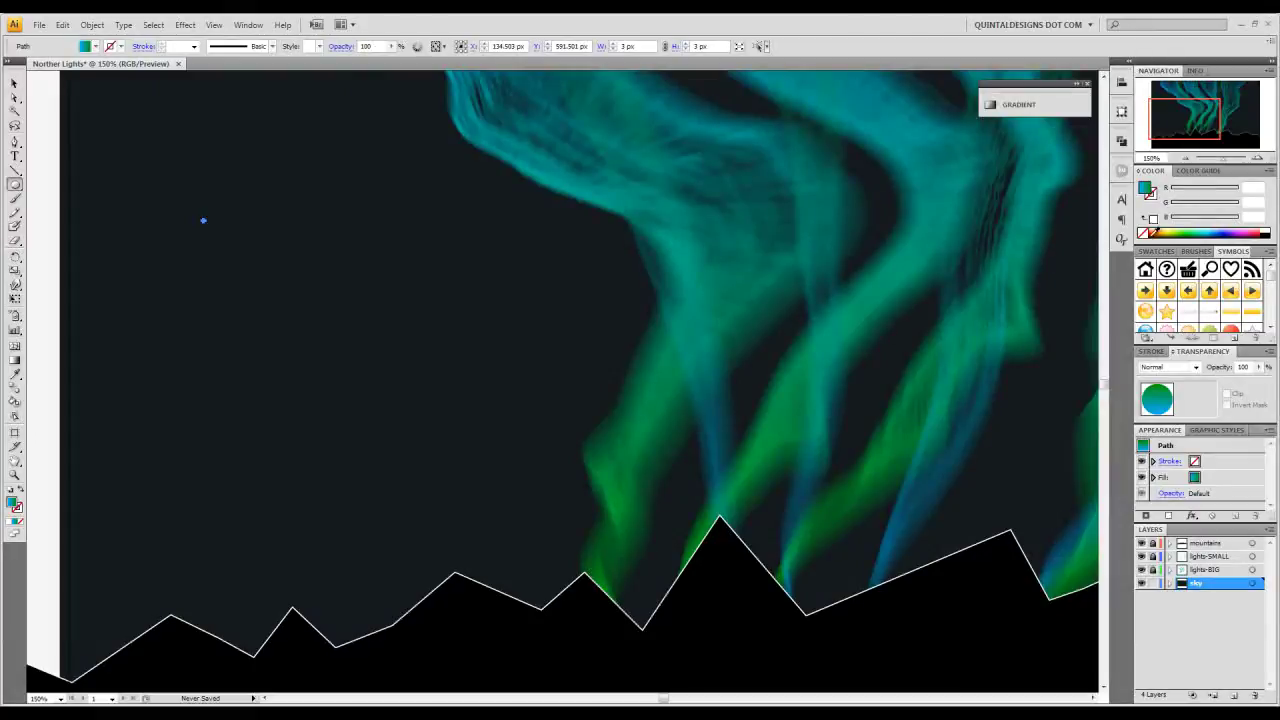
- Fill the 3 px circle with white and clear the selection
click(1152, 220)
click(14, 82)
click(150, 200)
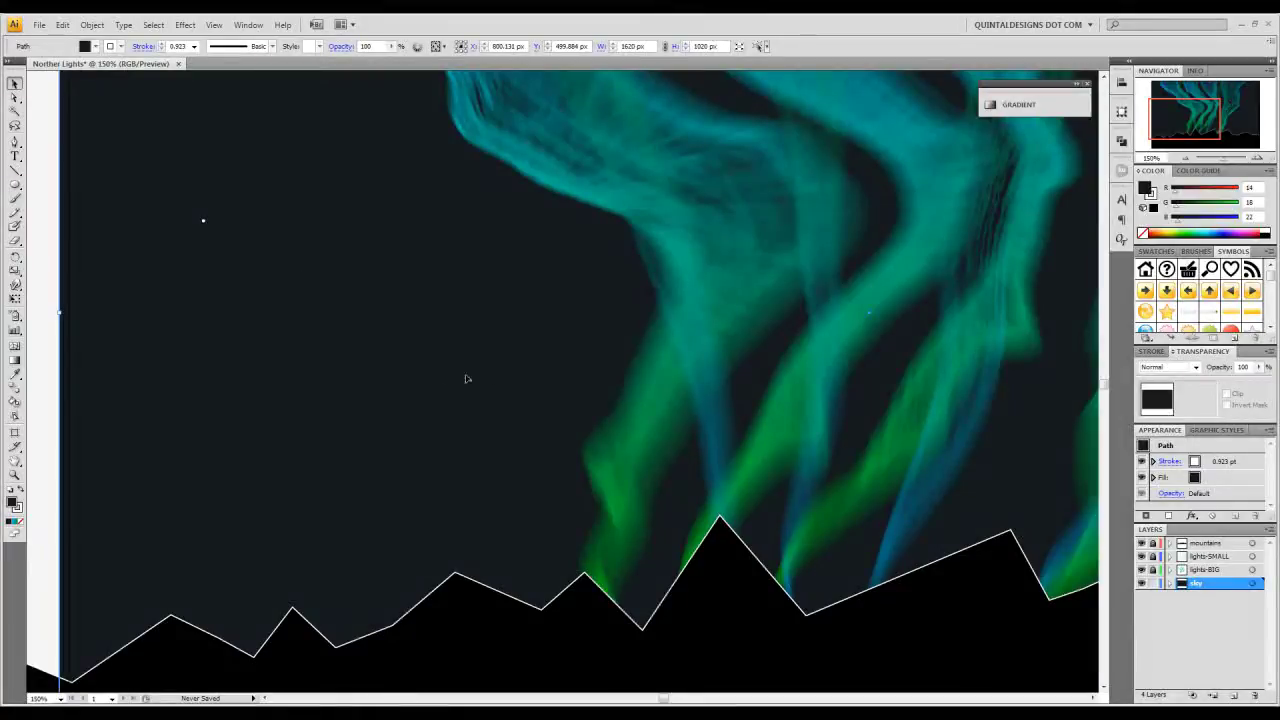
click(55, 194)
- Draw an 8 px by 8 px circle with the Ellipse tool just above the small white dot
click(15, 184)
click(209, 197)
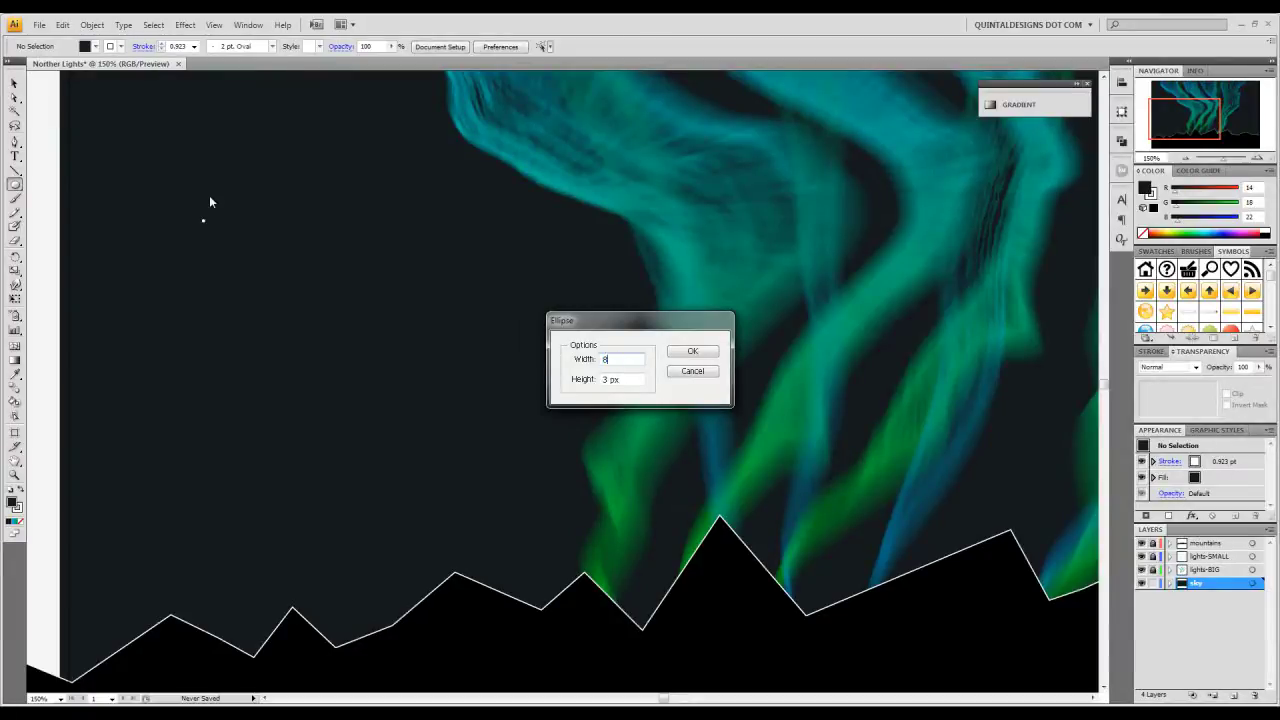
key(Tab)
key(Return)
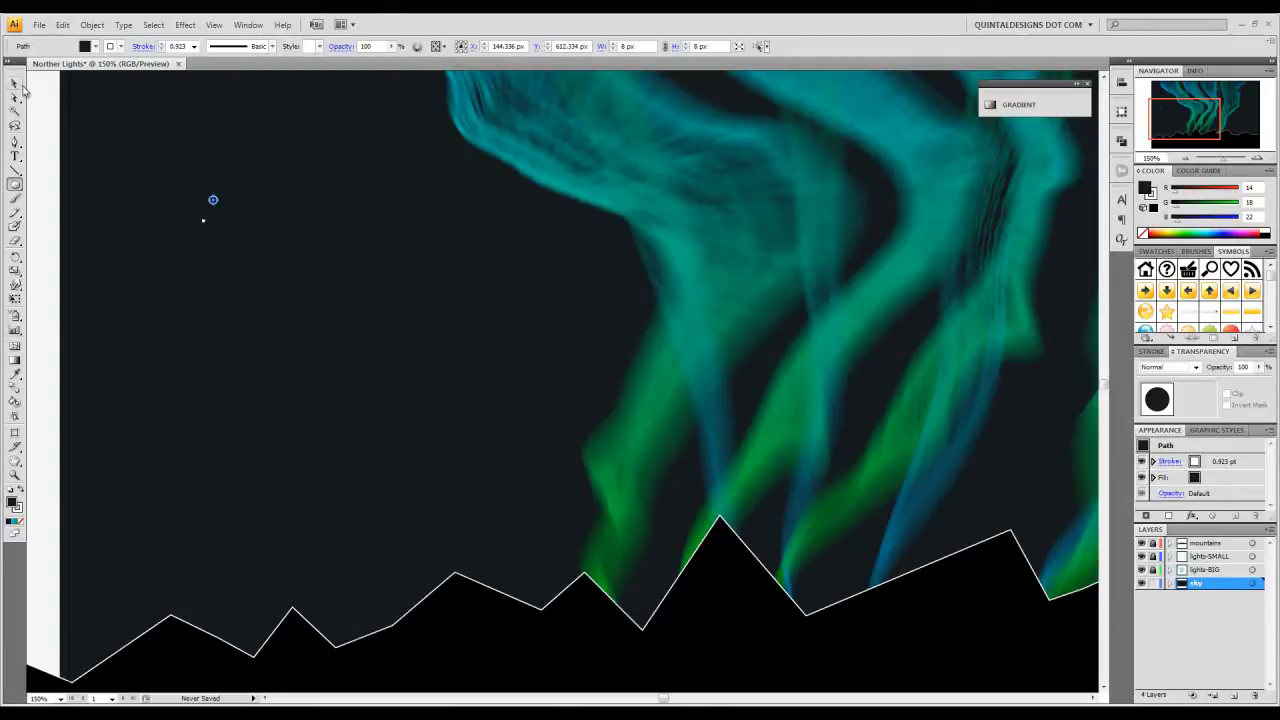
- Give the 8 px circle a white fill and no stroke, and set its opacity to 30%
key(v)
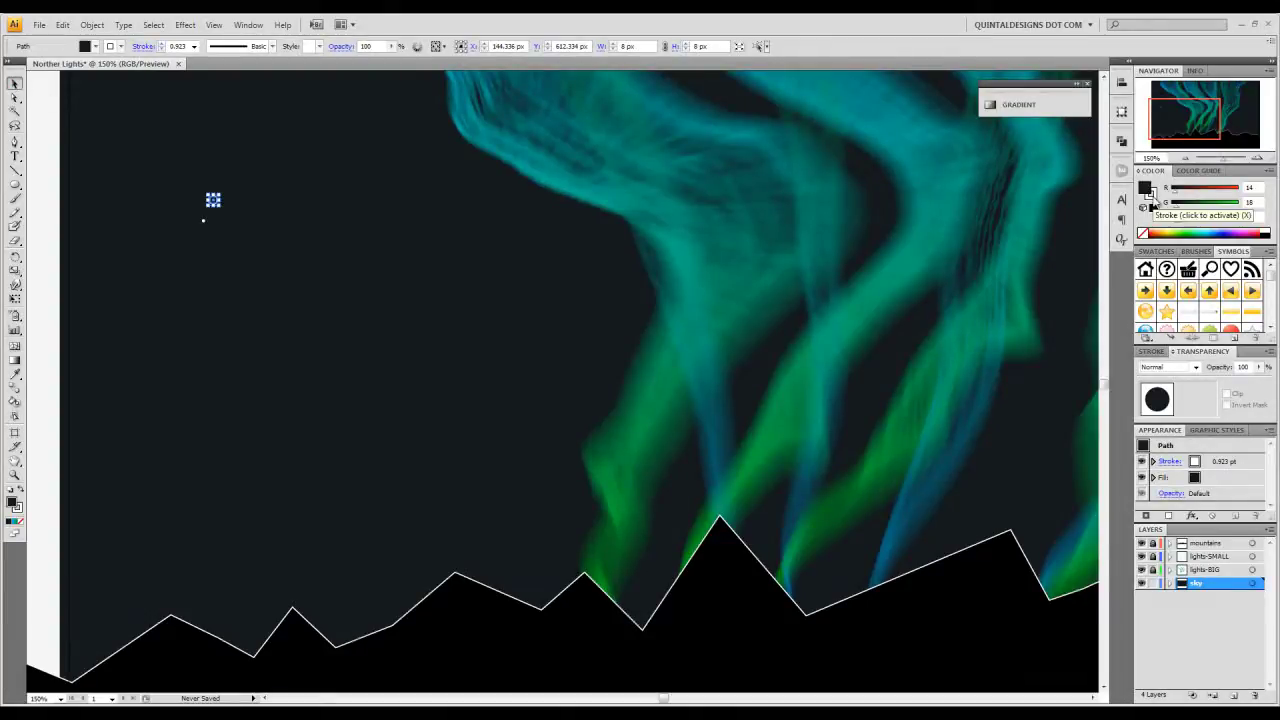
click(1269, 231)
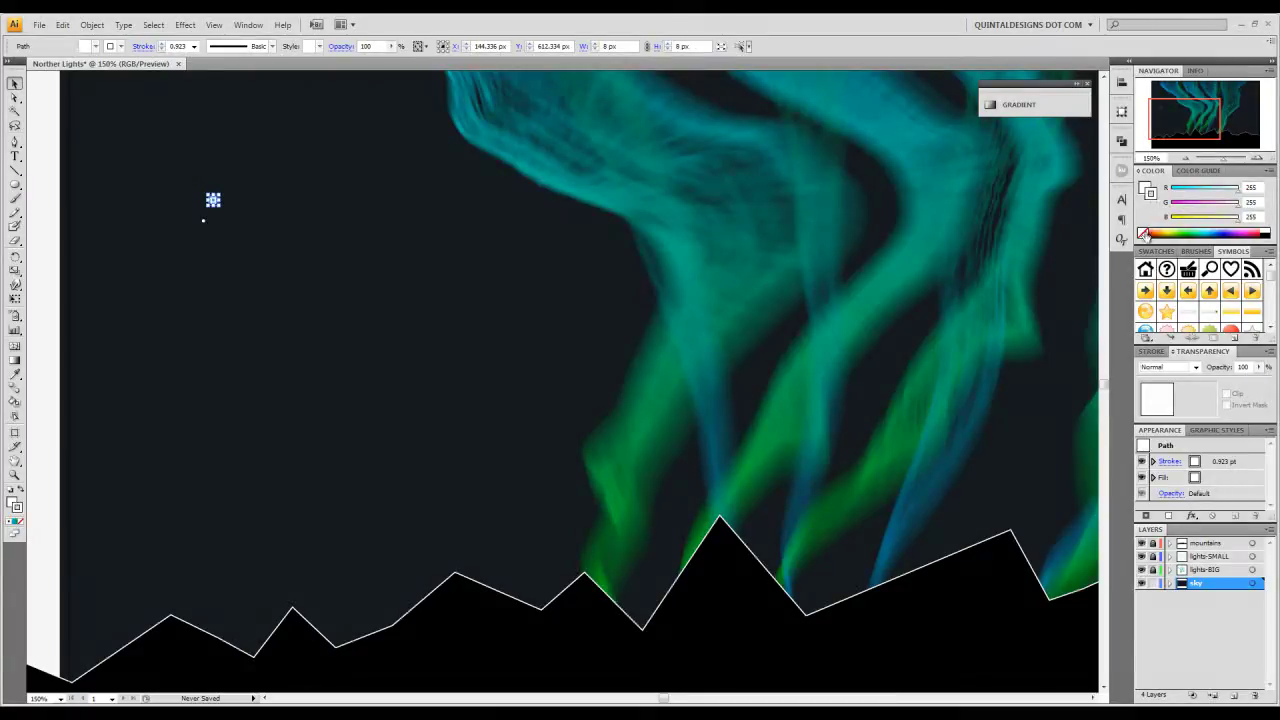
click(1142, 233)
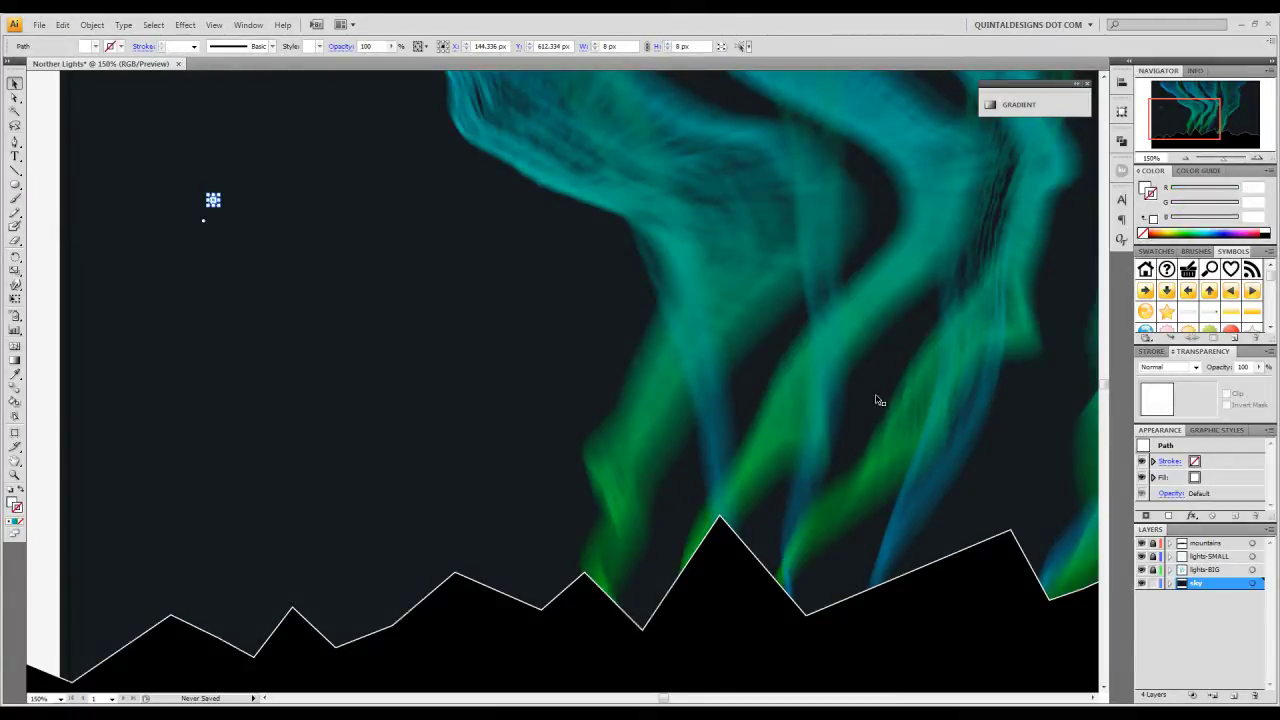
drag(1250, 369, 1207, 374)
text(30)
key(Return)
click(73, 422)
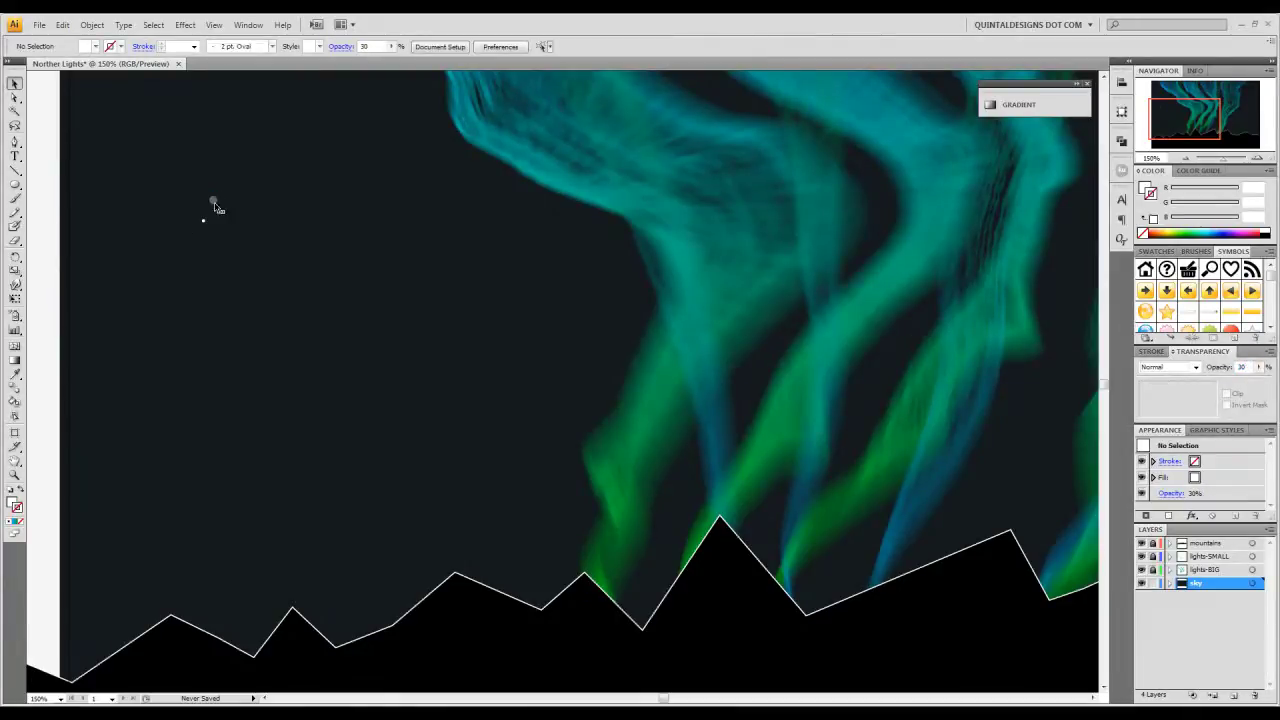
- Lock the sky's dark background rectangle so that only the two circles can be selected
drag(177, 240, 260, 306)
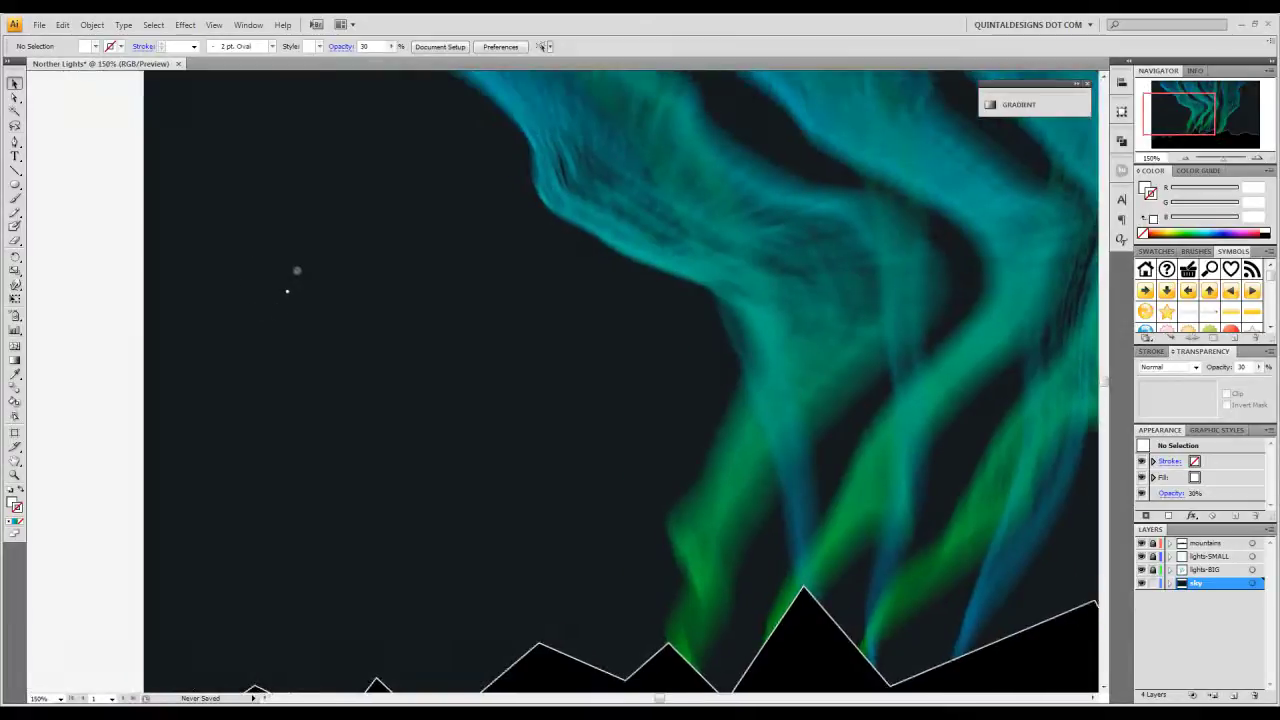
click(1256, 157)
click(1256, 157)
click(1256, 157)
drag(1176, 116, 1163, 109)
drag(594, 266, 647, 321)
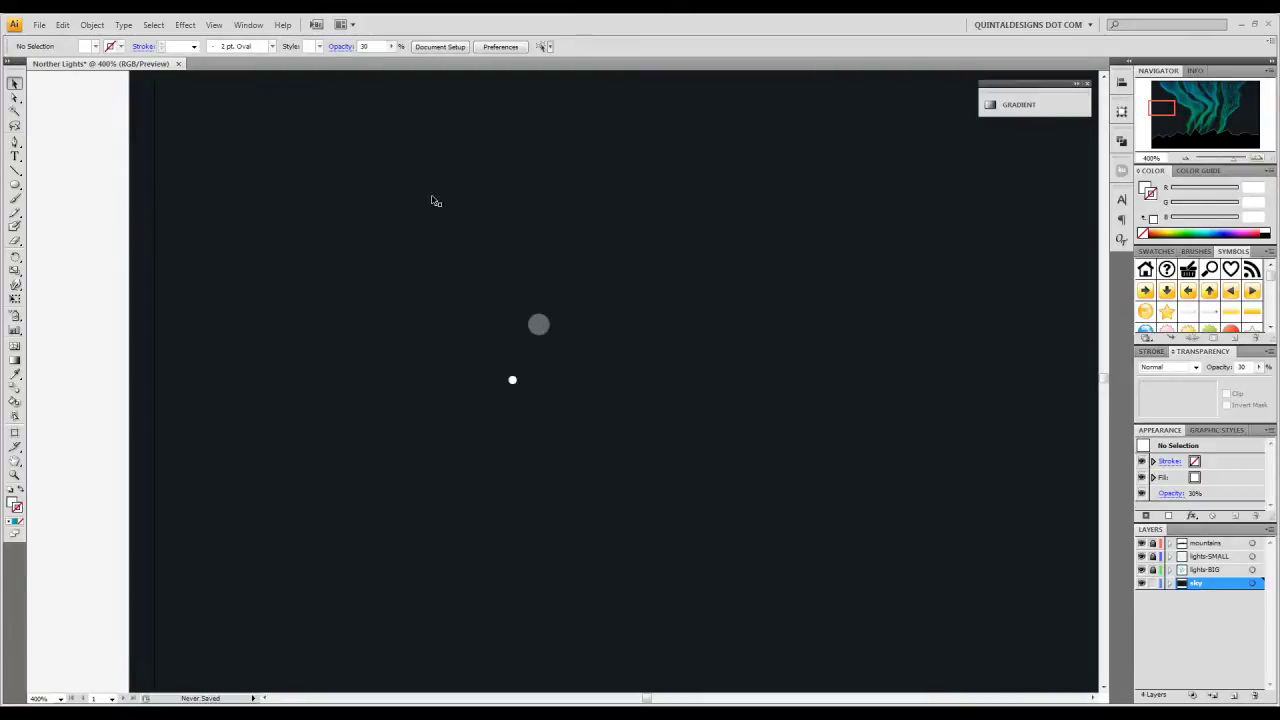
click(590, 213)
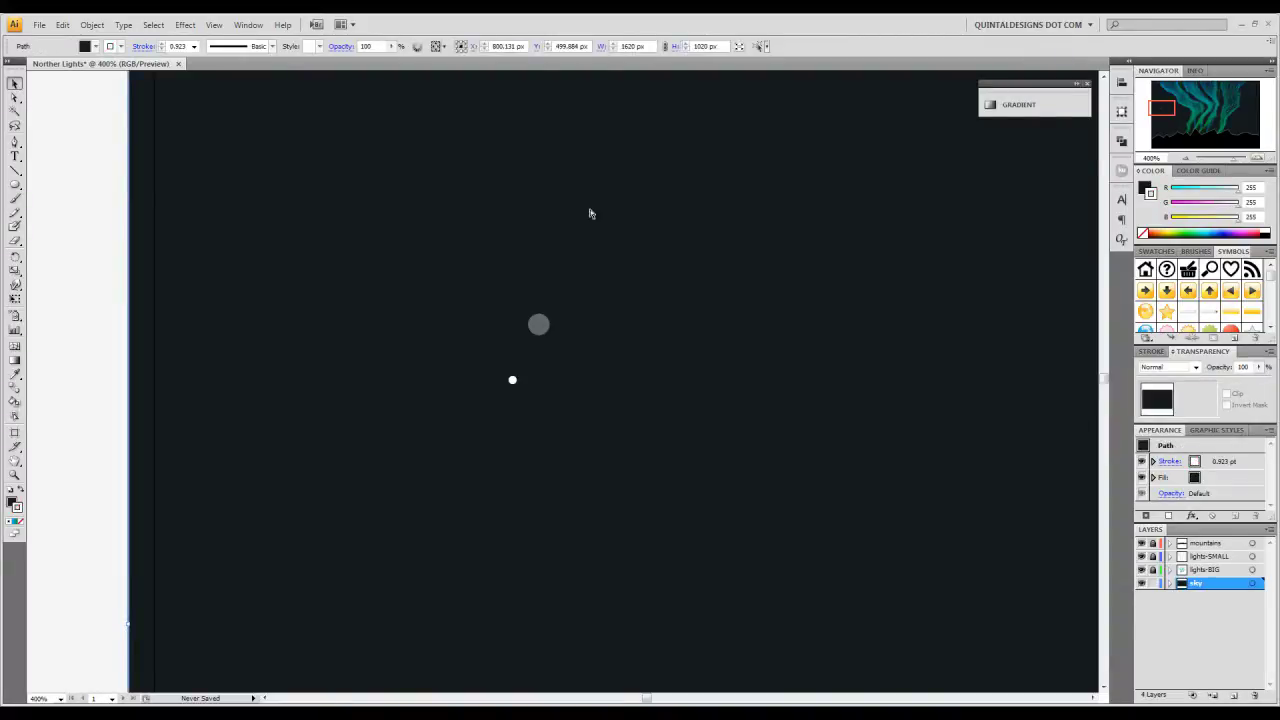
key(ctrl+2)
- Align the centers of the two circles horizontally and vertically so the small dot sits inside the translucent one
drag(659, 246, 460, 426)
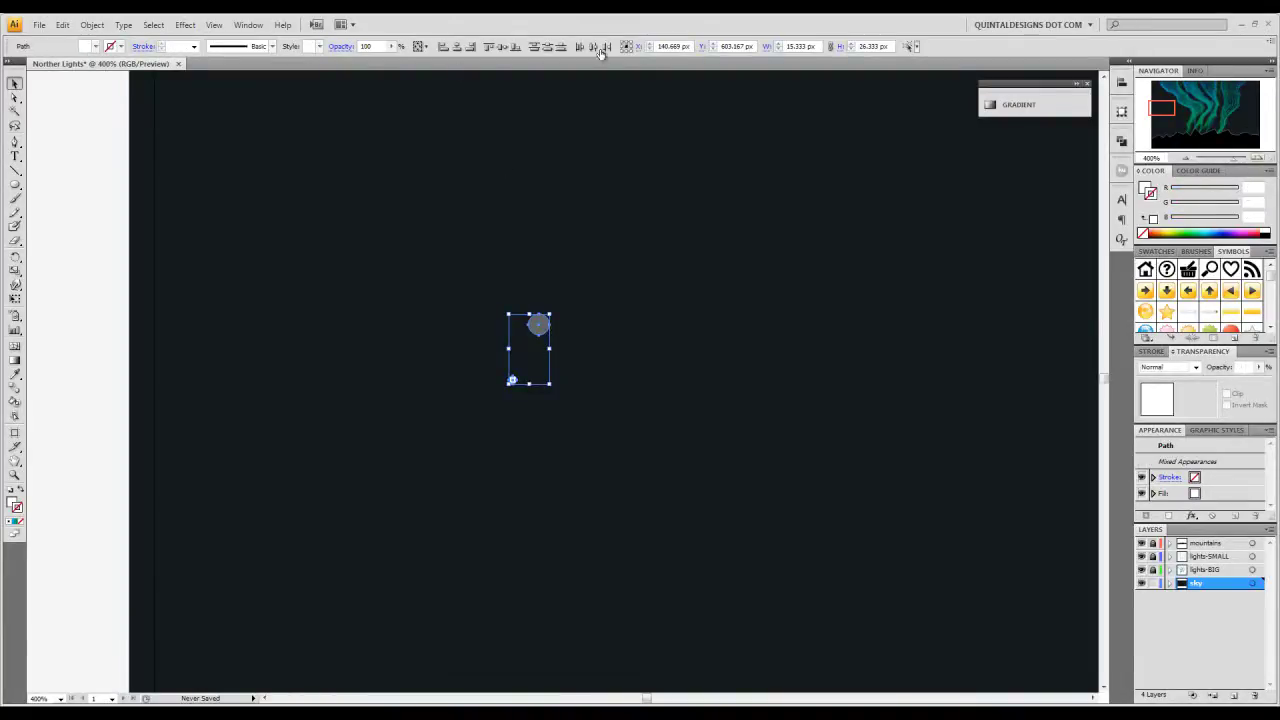
click(421, 48)
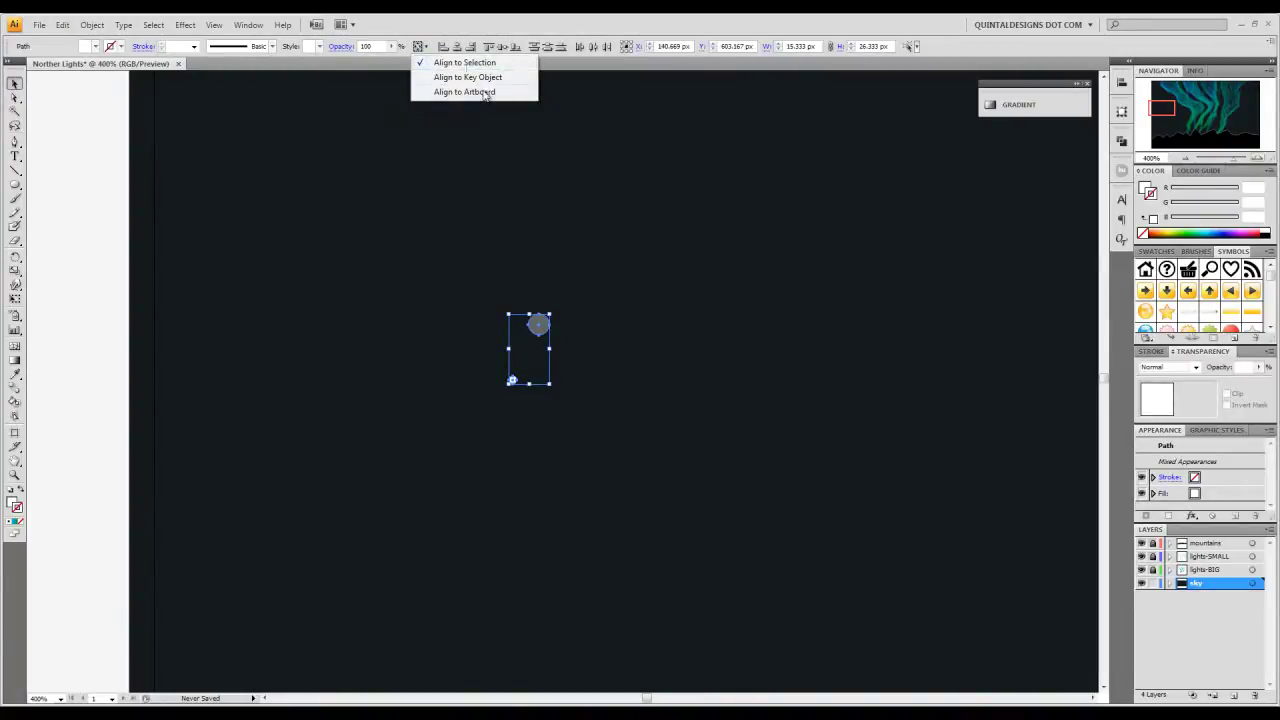
click(457, 48)
click(457, 48)
click(502, 47)
click(605, 334)
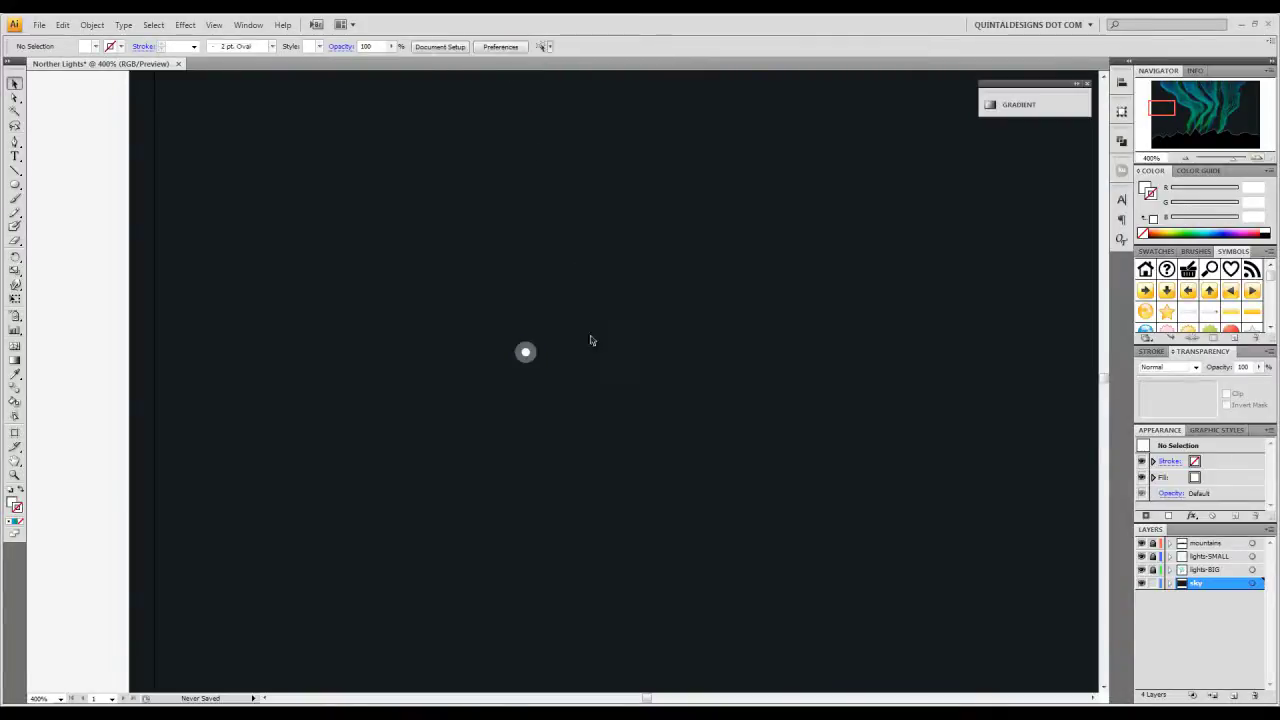
- Save the two centered circles as a new Movie Clip symbol named "Star ***"
drag(472, 318, 557, 391)
scroll(540, 390, right, 3)
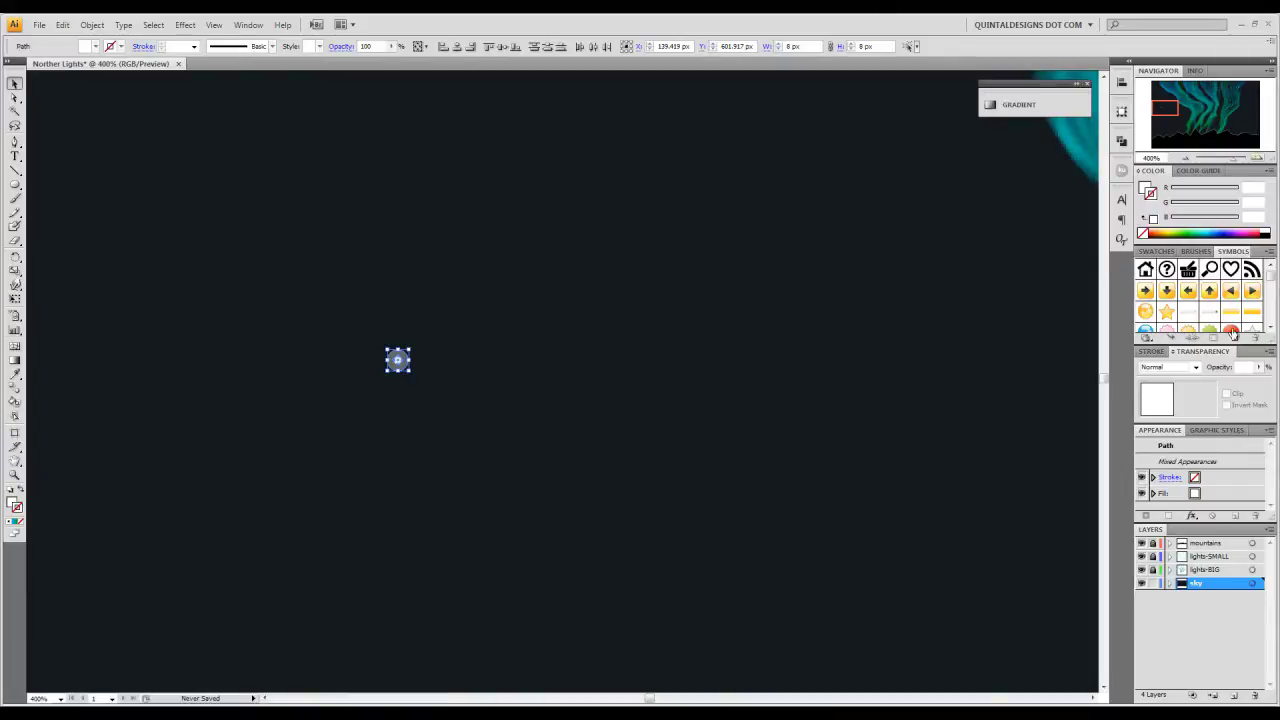
click(1234, 338)
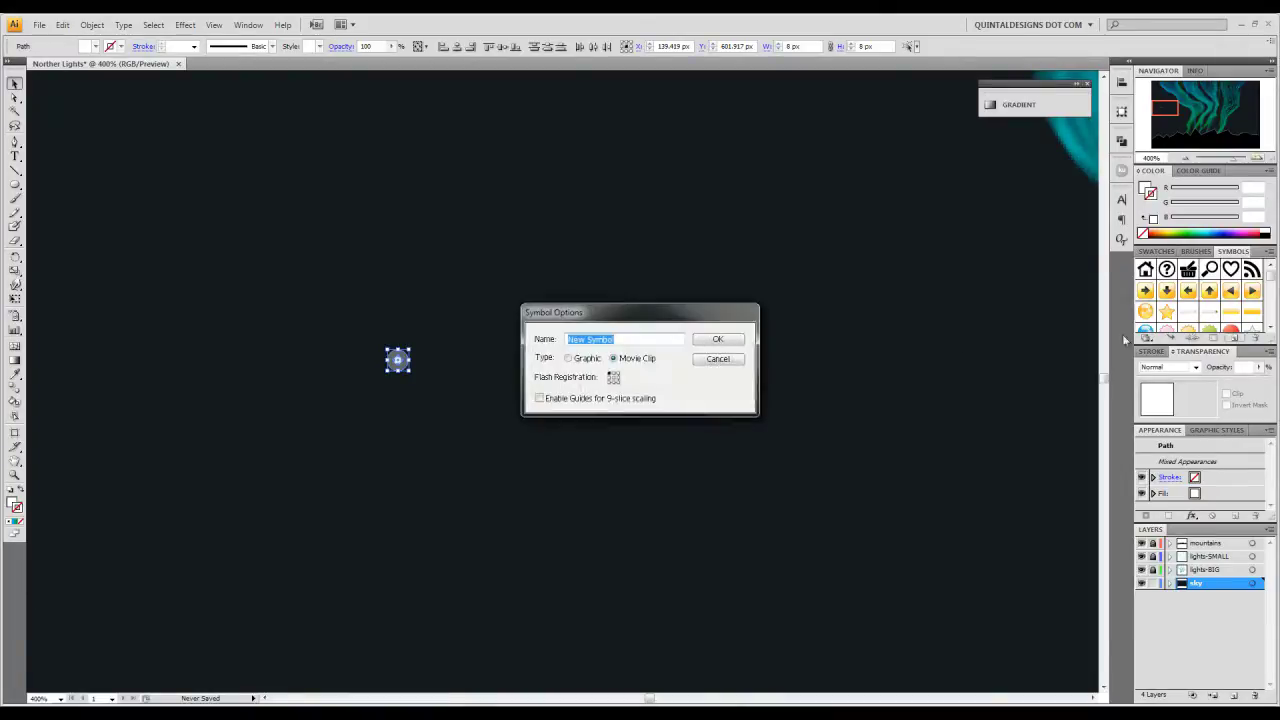
text(Star)
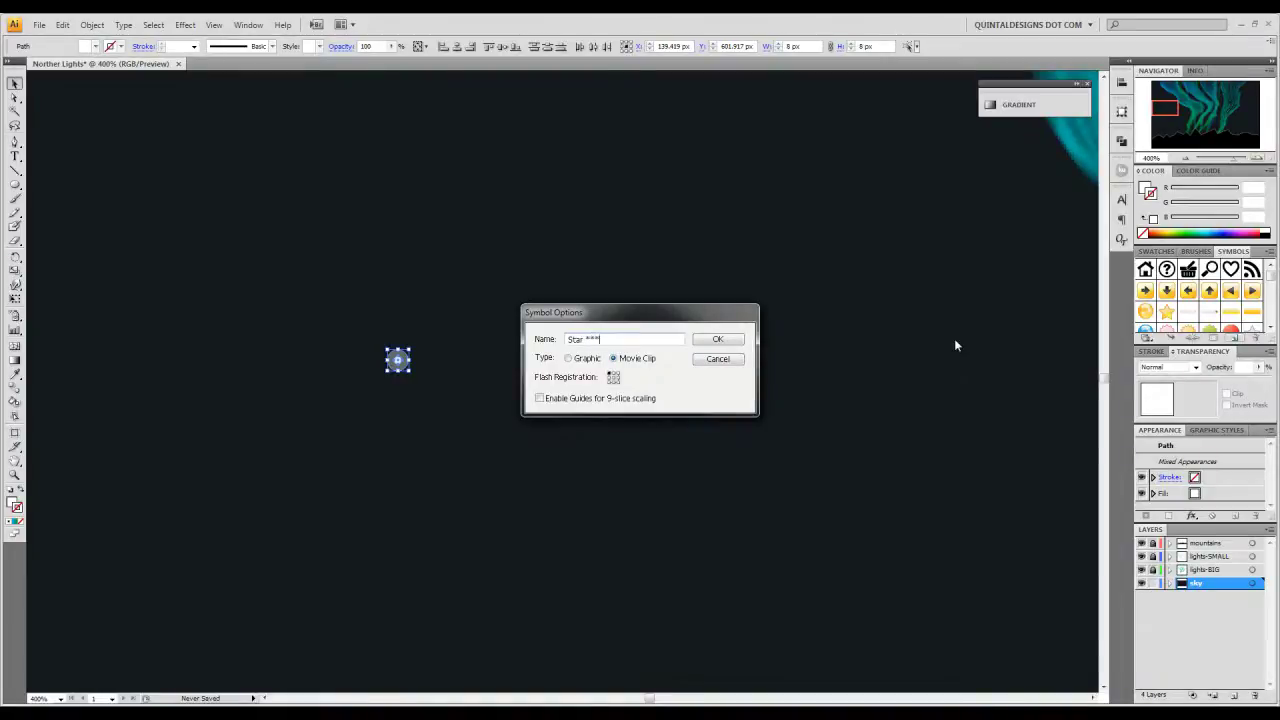
text( ***)
key(Return)
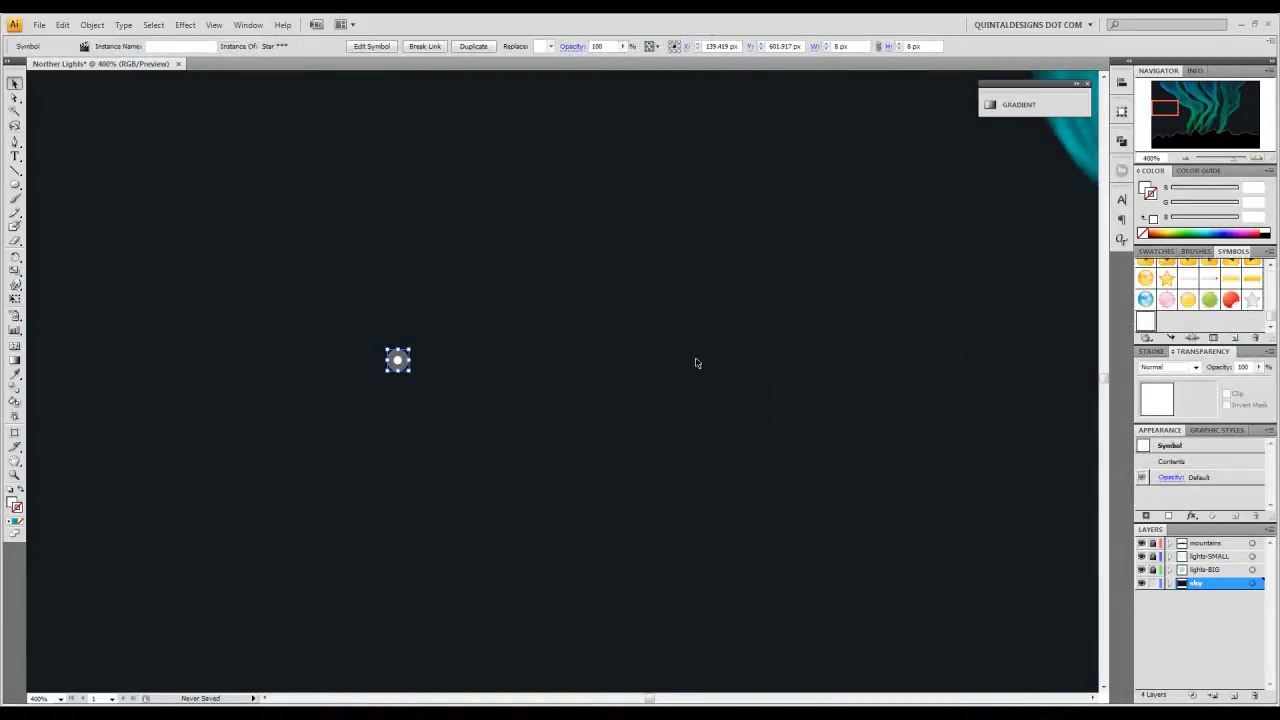
- Delete the placed star instance, and spray the star symbol sparsely across the whole sky with the Symbol Sprayer
drag(480, 306, 337, 406)
key(Delete)
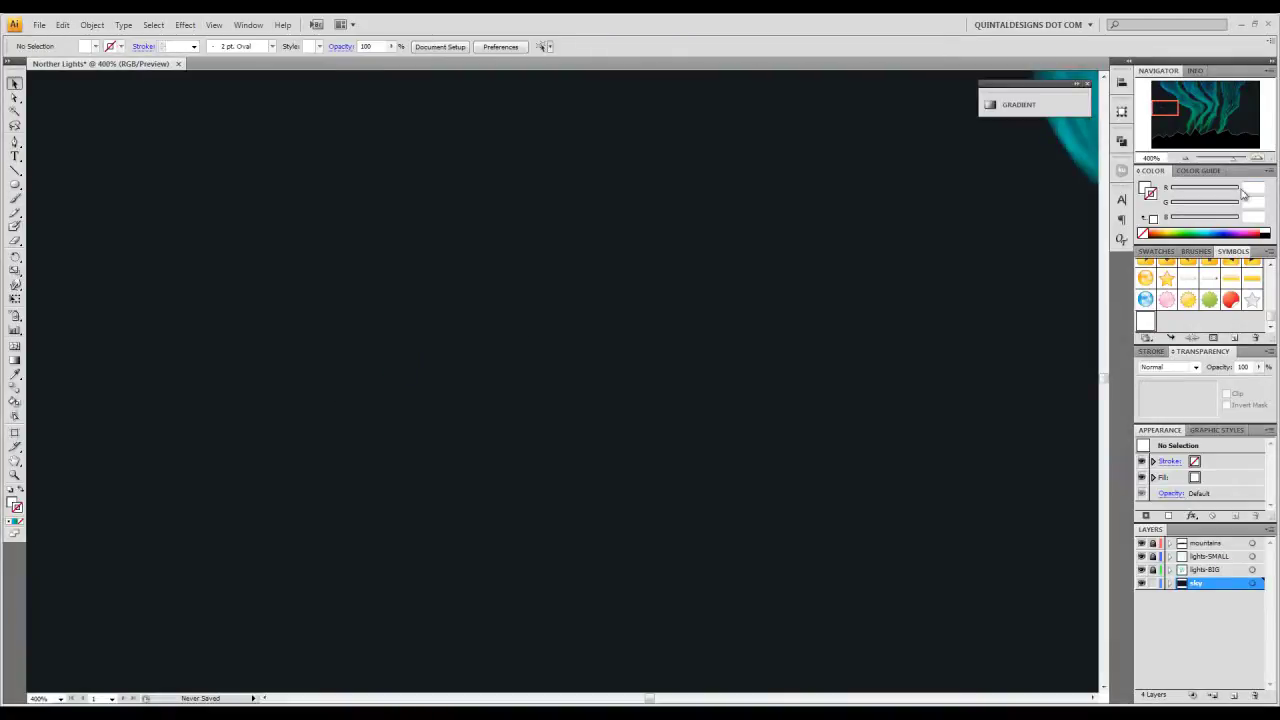
drag(1190, 160, 1186, 160)
drag(943, 326, 706, 267)
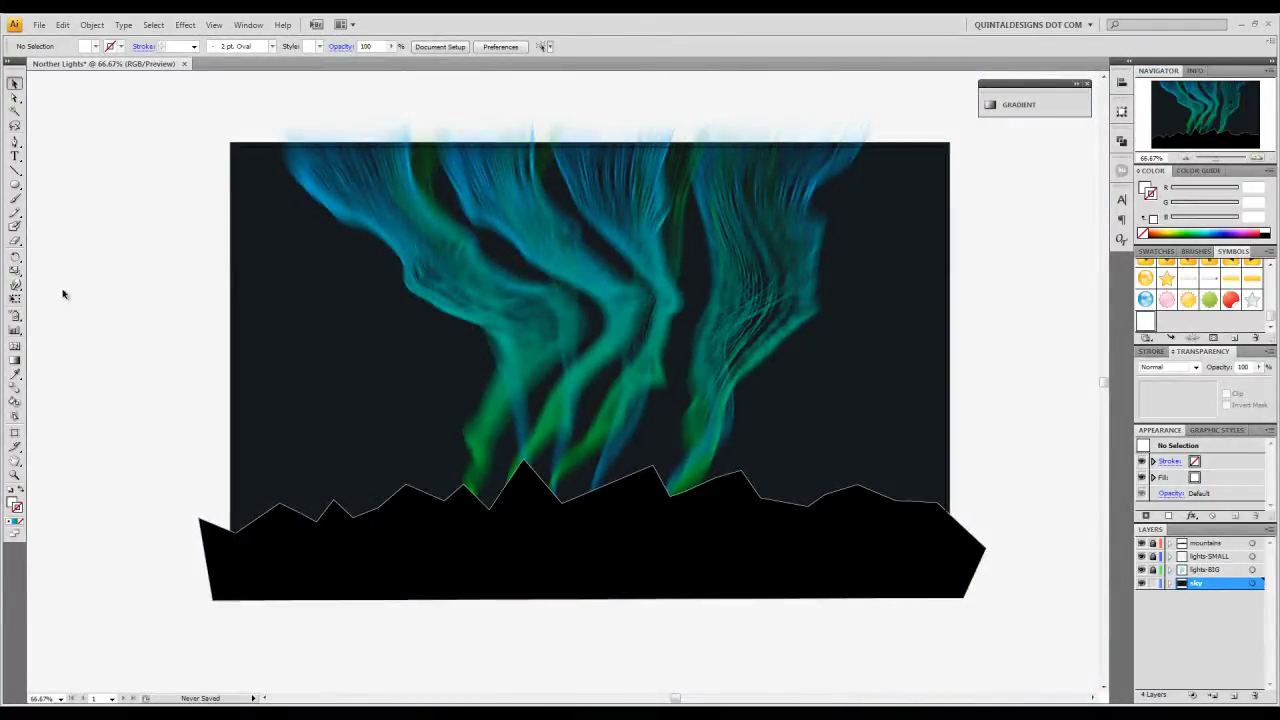
click(15, 316)
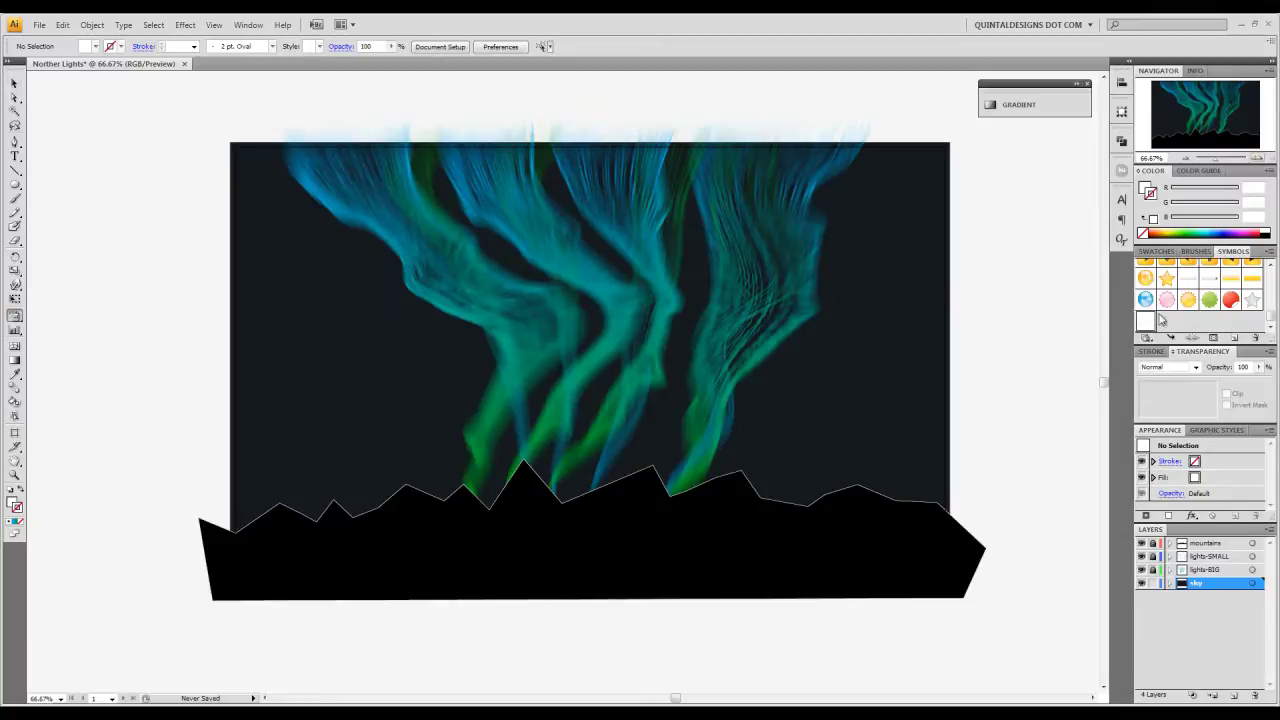
mouse_move(846, 357)
mouse_down()
mouse_move(834, 463)
mouse_move(843, 392)
mouse_move(752, 467)
mouse_move(690, 390)
mouse_move(665, 425)
mouse_move(384, 490)
mouse_move(245, 470)
mouse_move(217, 424)
mouse_move(227, 199)
mouse_move(337, 382)
mouse_move(343, 232)
mouse_move(260, 194)
mouse_move(441, 253)
mouse_move(760, 190)
mouse_move(827, 154)
mouse_move(1043, 242)
mouse_move(915, 312)
mouse_move(795, 157)
mouse_move(970, 409)
mouse_move(996, 345)
mouse_move(866, 148)
mouse_move(990, 313)
mouse_move(581, 303)
mouse_move(347, 344)
mouse_move(408, 448)
mouse_move(448, 187)
mouse_move(657, 109)
mouse_move(614, 131)
mouse_move(848, 151)
mouse_move(515, 123)
mouse_move(200, 319)
mouse_move(195, 470)
mouse_move(190, 187)
mouse_move(254, 585)
mouse_move(116, 354)
mouse_move(474, 538)
mouse_move(598, 412)
mouse_move(405, 331)
mouse_move(799, 560)
mouse_move(695, 464)
mouse_move(997, 427)
mouse_move(926, 236)
mouse_move(782, 226)
mouse_move(559, 247)
mouse_move(768, 135)
mouse_move(207, 191)
mouse_move(531, 151)
mouse_move(539, 163)
mouse_move(365, 183)
mouse_move(351, 164)
mouse_move(941, 174)
mouse_move(885, 141)
mouse_move(794, 208)
mouse_move(635, 202)
mouse_move(148, 248)
mouse_up()
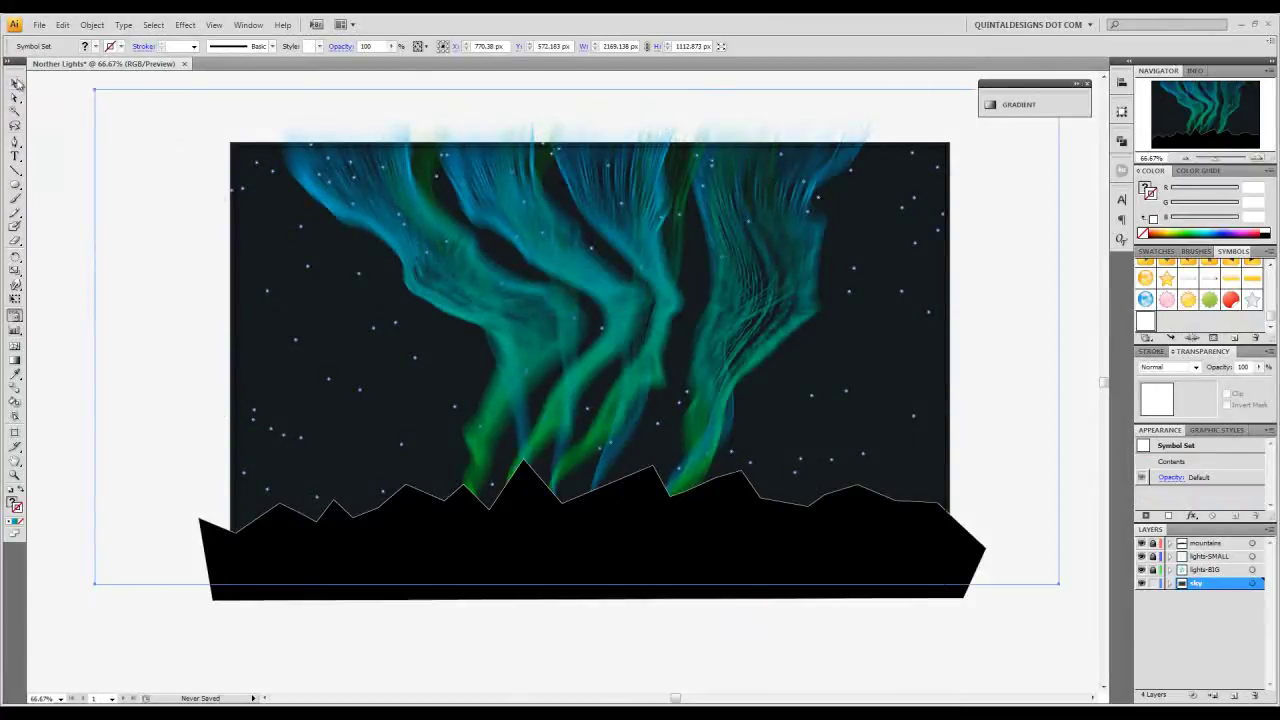
click(15, 83)
click(82, 166)
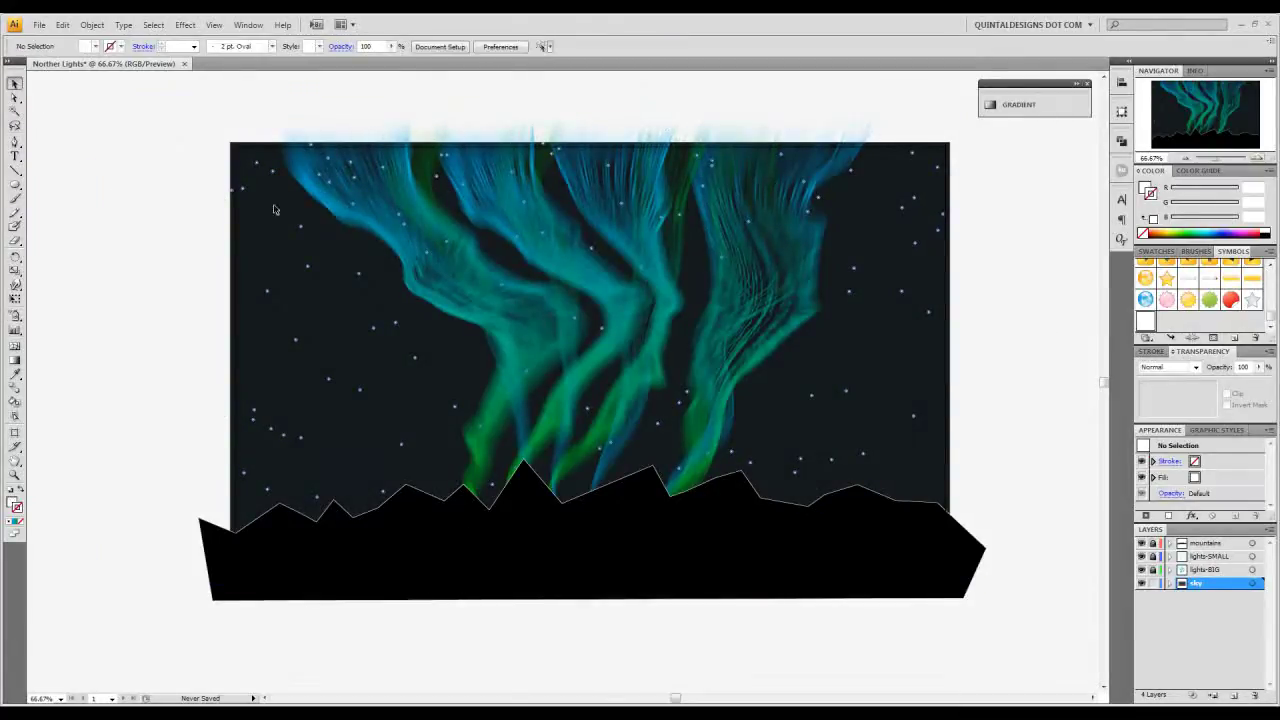
- Spray a second, denser set of star symbols across the sky above the mountains
click(1257, 159)
drag(536, 299, 545, 380)
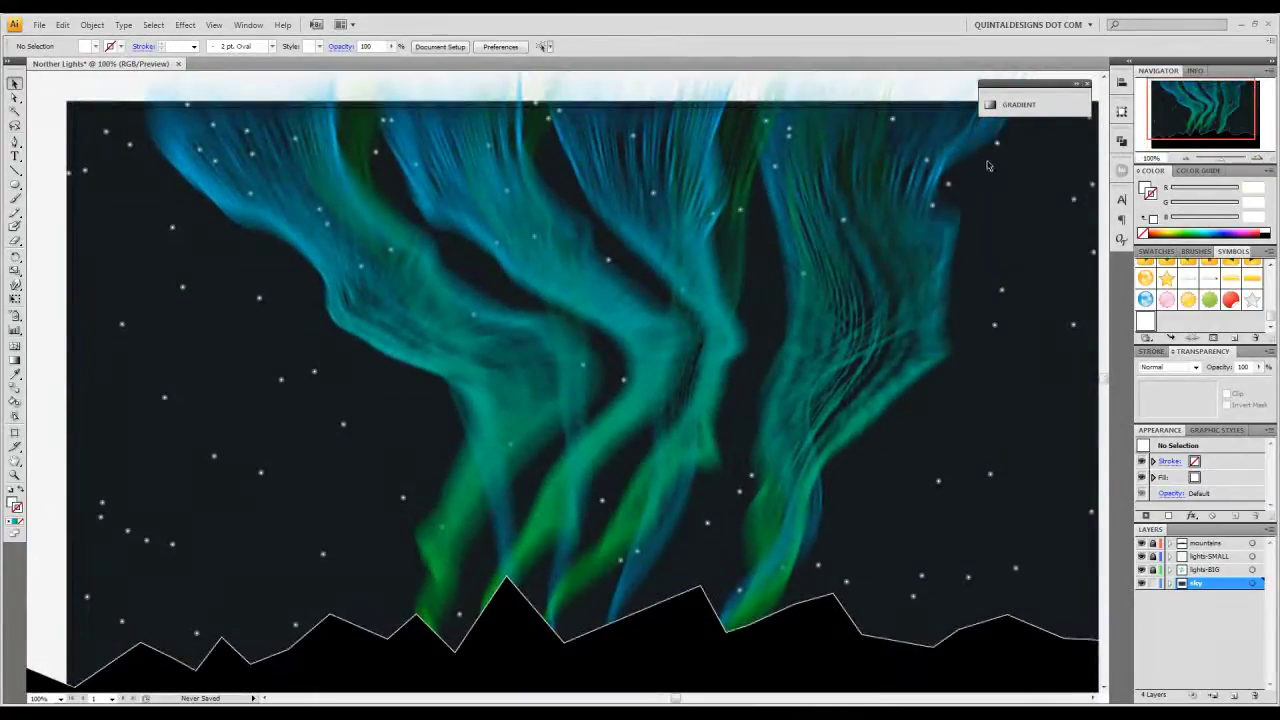
drag(974, 190, 878, 226)
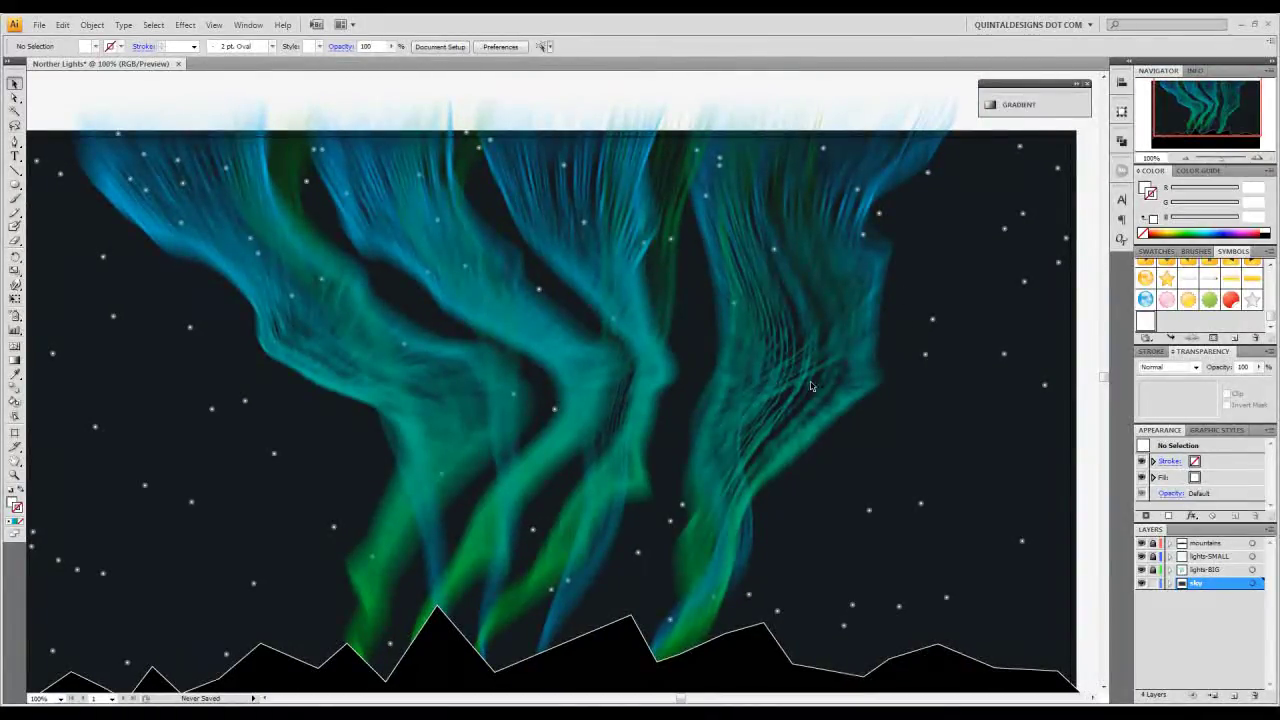
drag(601, 313, 608, 296)
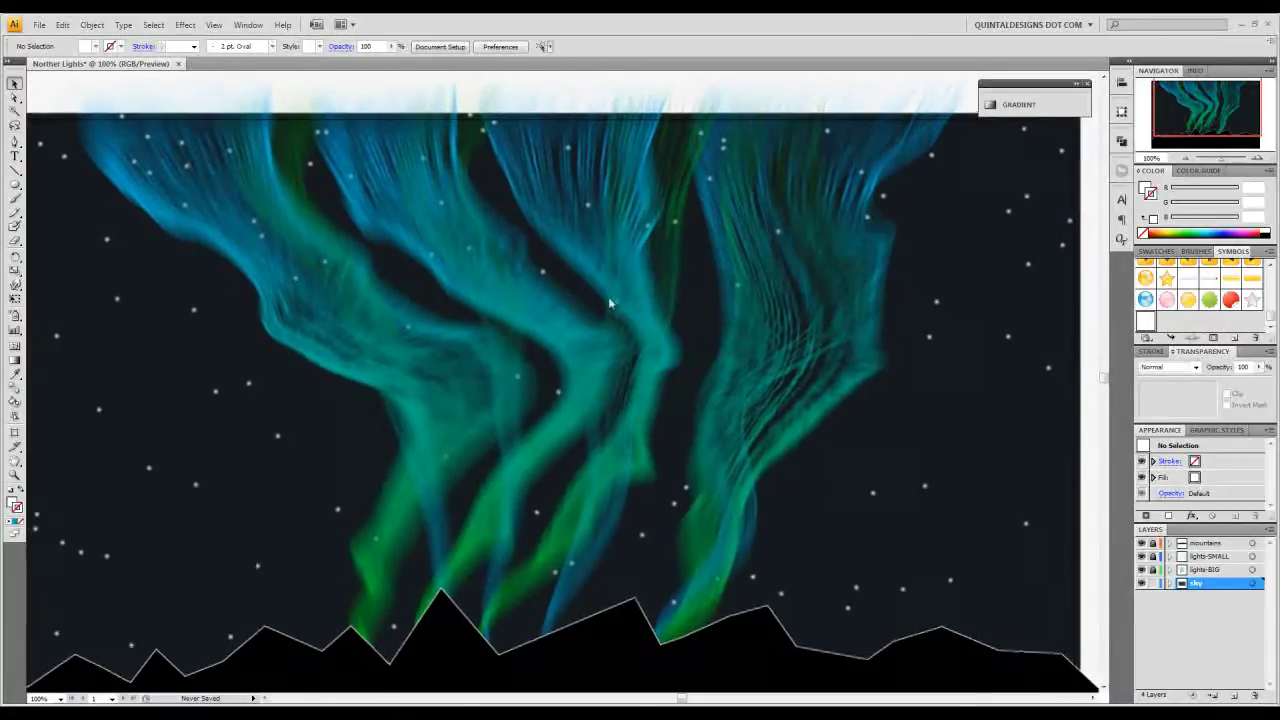
click(1186, 159)
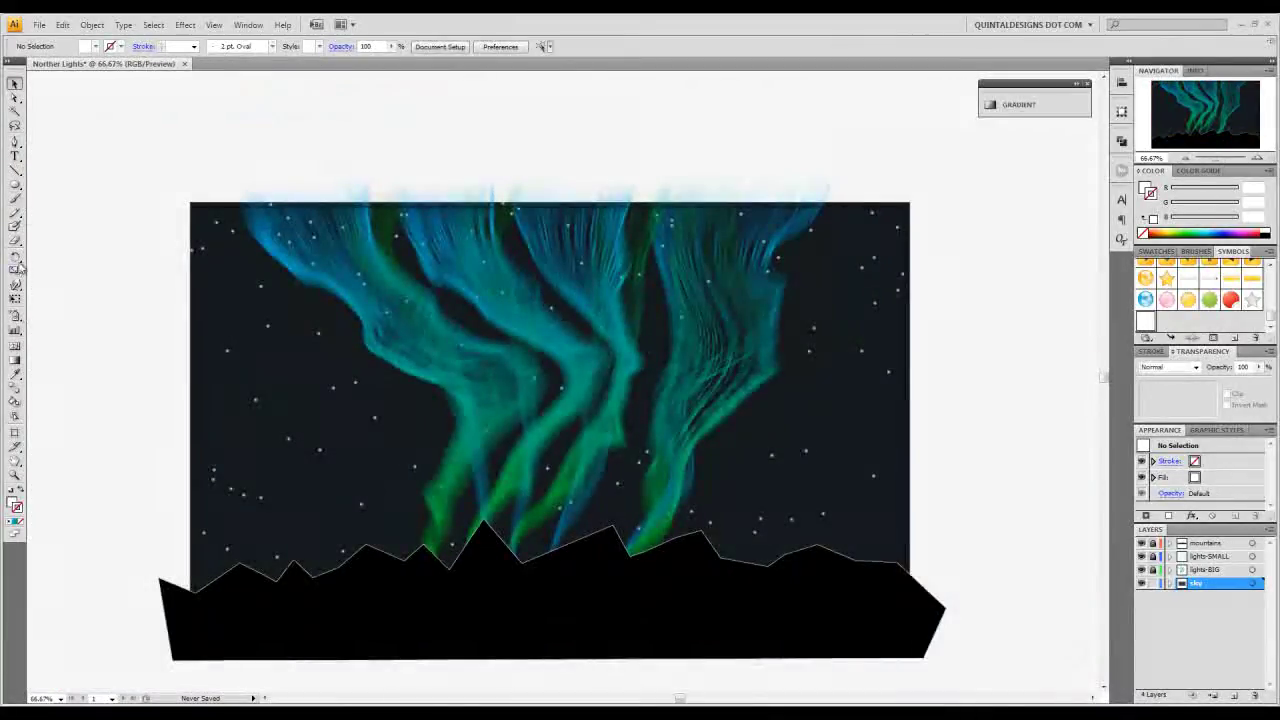
click(15, 315)
mouse_move(285, 568)
mouse_down()
mouse_move(275, 502)
mouse_move(339, 508)
mouse_move(248, 456)
mouse_move(236, 504)
mouse_move(212, 426)
mouse_move(214, 368)
mouse_move(279, 416)
mouse_move(218, 282)
mouse_move(287, 384)
mouse_move(250, 337)
mouse_move(243, 255)
mouse_move(361, 342)
mouse_move(266, 263)
mouse_move(260, 294)
mouse_move(302, 295)
mouse_move(482, 432)
mouse_move(408, 487)
mouse_move(428, 406)
mouse_move(297, 482)
mouse_move(240, 475)
mouse_move(386, 537)
mouse_move(321, 462)
mouse_move(339, 412)
mouse_move(444, 430)
mouse_move(542, 470)
mouse_move(587, 346)
mouse_move(548, 328)
mouse_move(503, 273)
mouse_move(483, 277)
mouse_move(421, 247)
mouse_move(419, 272)
mouse_move(500, 234)
mouse_move(694, 250)
mouse_move(460, 257)
mouse_move(649, 330)
mouse_move(570, 279)
mouse_move(721, 248)
mouse_move(513, 273)
mouse_move(842, 248)
mouse_move(658, 323)
mouse_move(774, 370)
mouse_move(800, 248)
mouse_move(854, 377)
mouse_move(782, 285)
mouse_move(801, 434)
mouse_move(865, 301)
mouse_move(871, 323)
mouse_move(820, 368)
mouse_move(683, 410)
mouse_move(756, 424)
mouse_move(836, 537)
mouse_move(710, 419)
mouse_move(812, 500)
mouse_move(754, 449)
mouse_move(727, 473)
mouse_move(745, 415)
mouse_move(783, 506)
mouse_move(680, 524)
mouse_move(785, 539)
mouse_move(964, 337)
mouse_move(975, 488)
mouse_move(776, 407)
mouse_move(899, 409)
mouse_move(863, 436)
mouse_move(965, 495)
mouse_move(884, 408)
mouse_move(878, 321)
mouse_move(611, 299)
mouse_move(891, 190)
mouse_move(527, 181)
mouse_move(303, 248)
mouse_move(591, 305)
mouse_move(454, 306)
mouse_move(468, 310)
mouse_move(238, 283)
mouse_move(280, 417)
mouse_move(206, 194)
mouse_move(388, 352)
mouse_move(940, 224)
mouse_move(700, 420)
mouse_move(500, 500)
mouse_up()
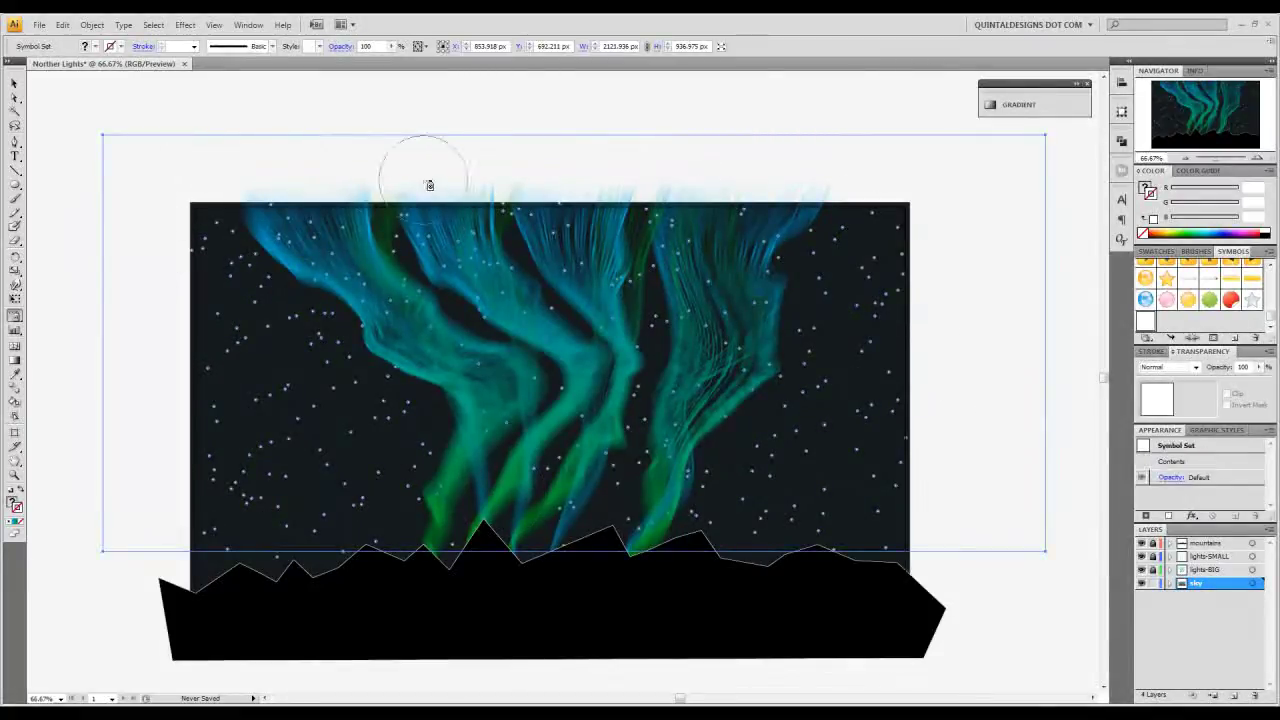
- Scale the second star symbol set uniformly to 180%
click(92, 25)
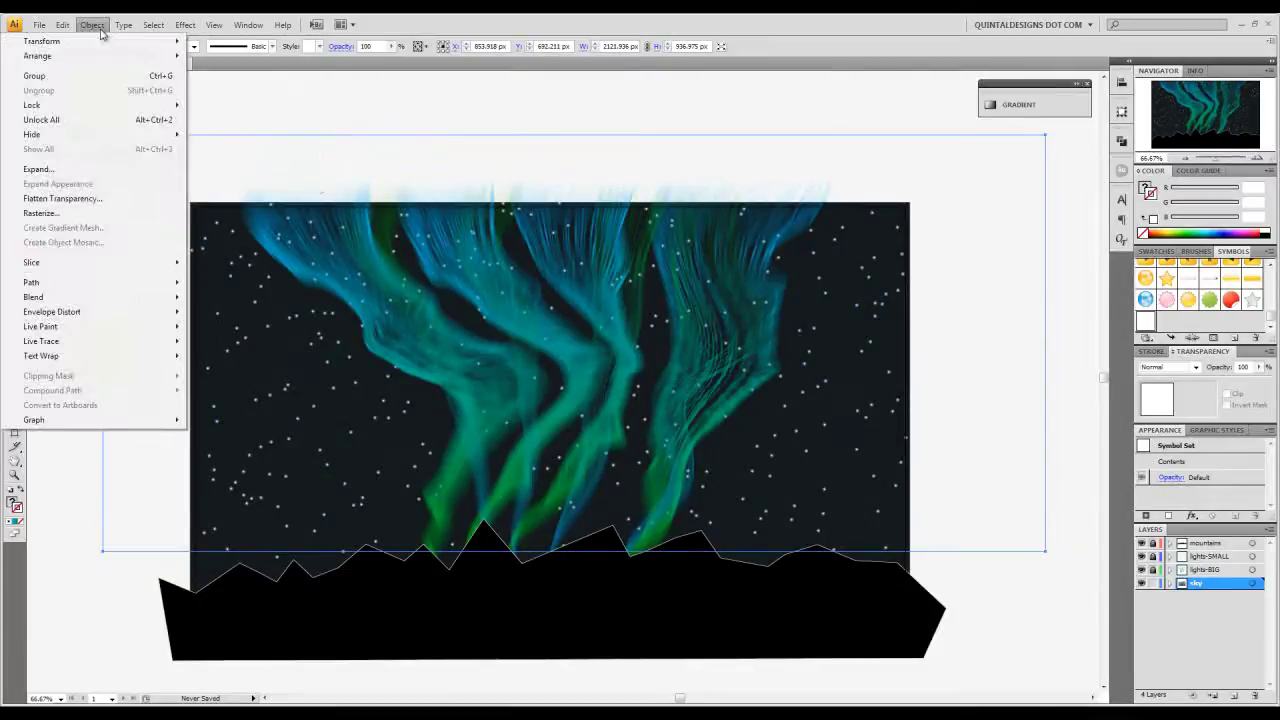
mouse_move(140, 41)
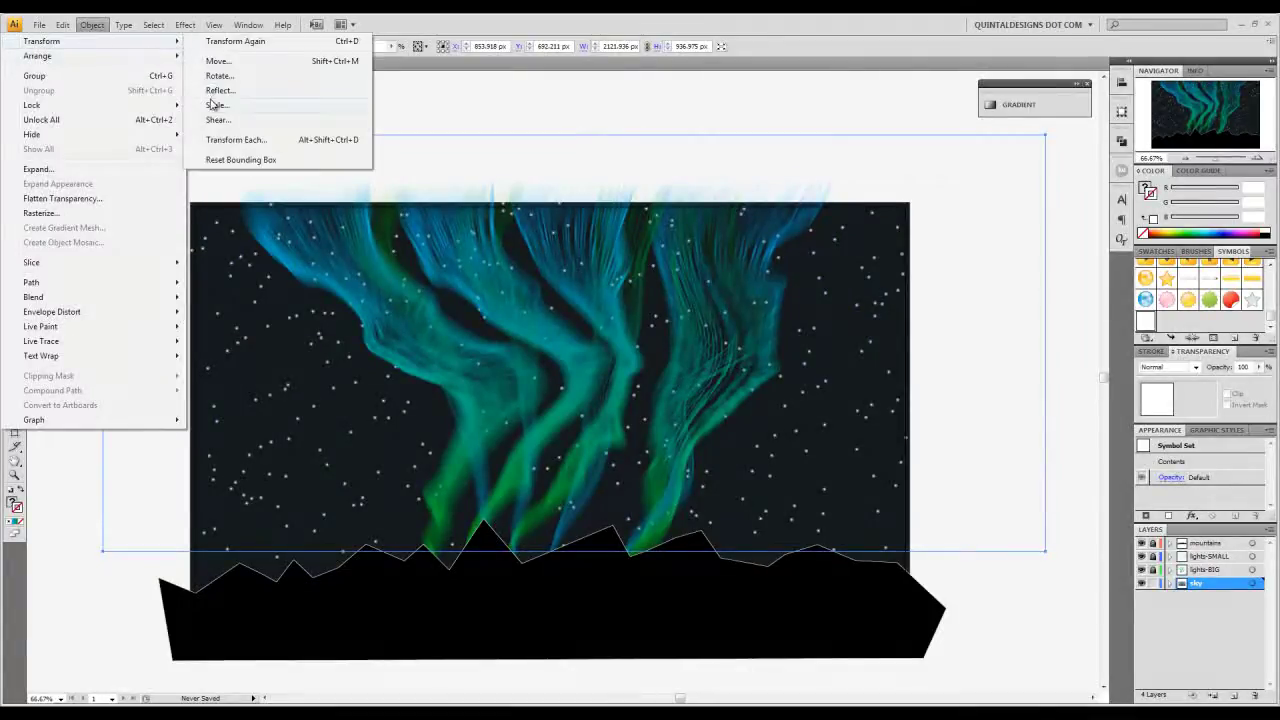
click(215, 104)
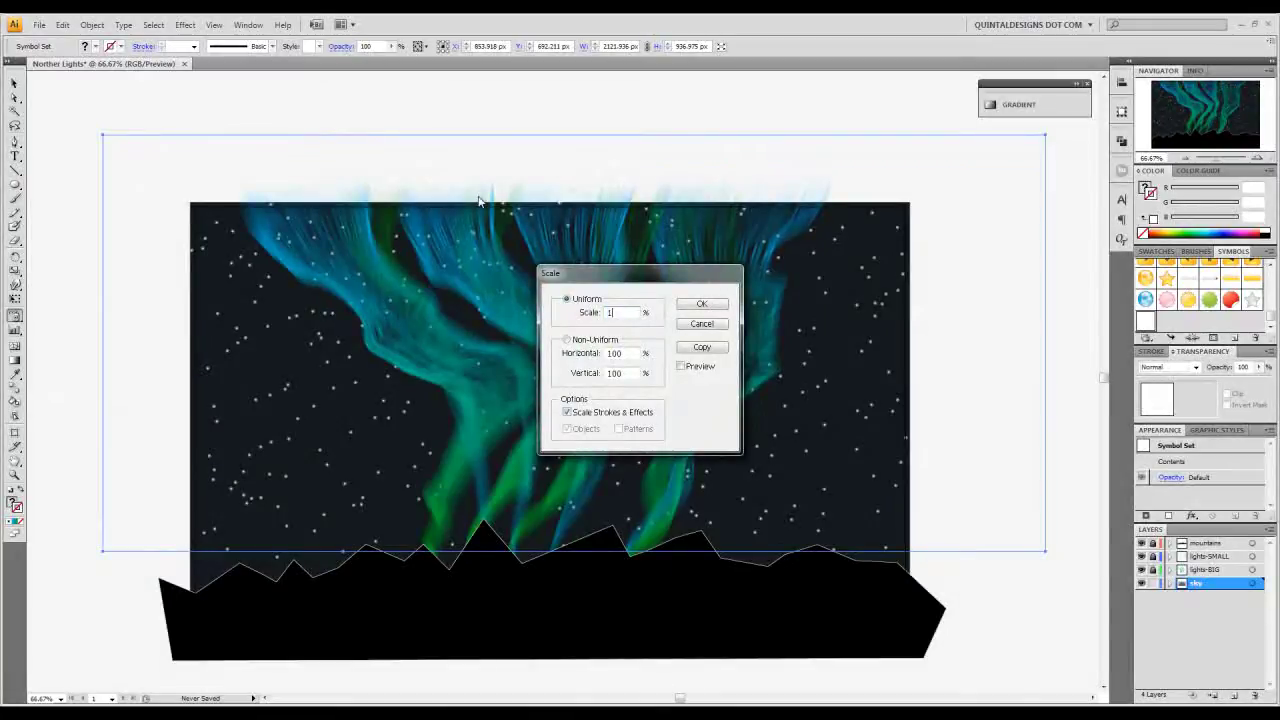
text(180)
key(Return)
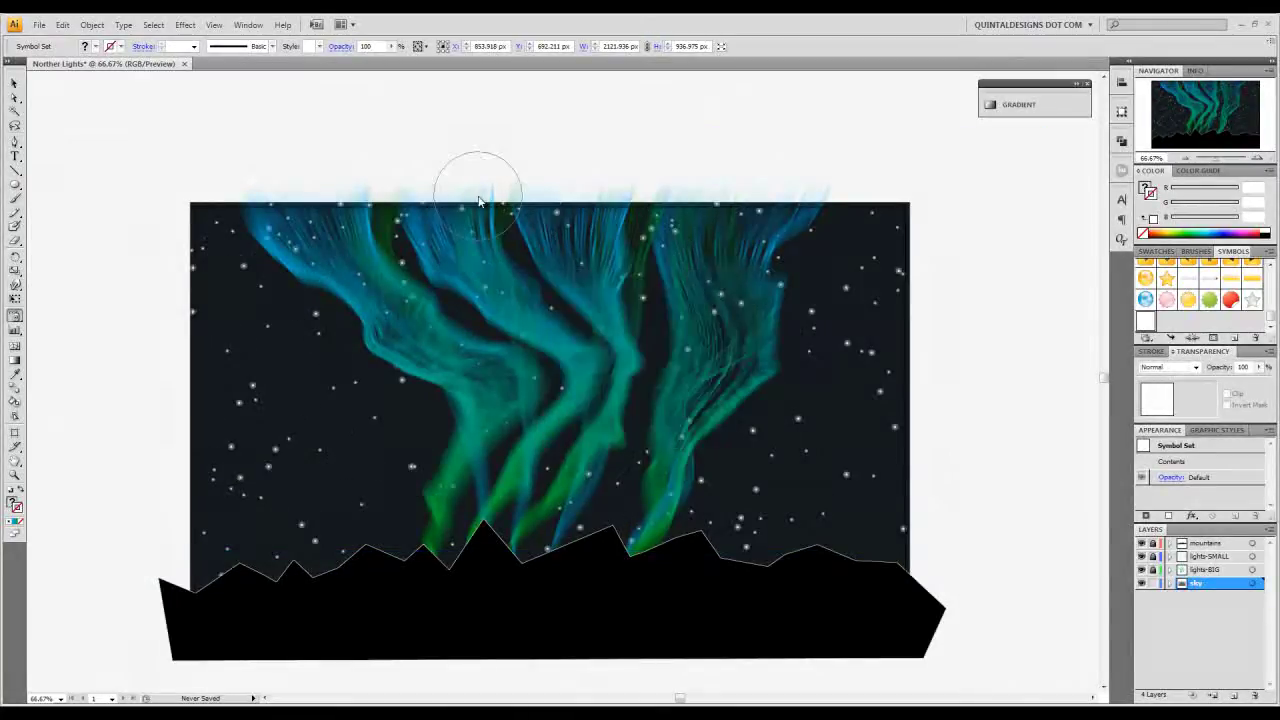
- Set the opacity of the enlarged star set to 20%
click(16, 84)
click(860, 338)
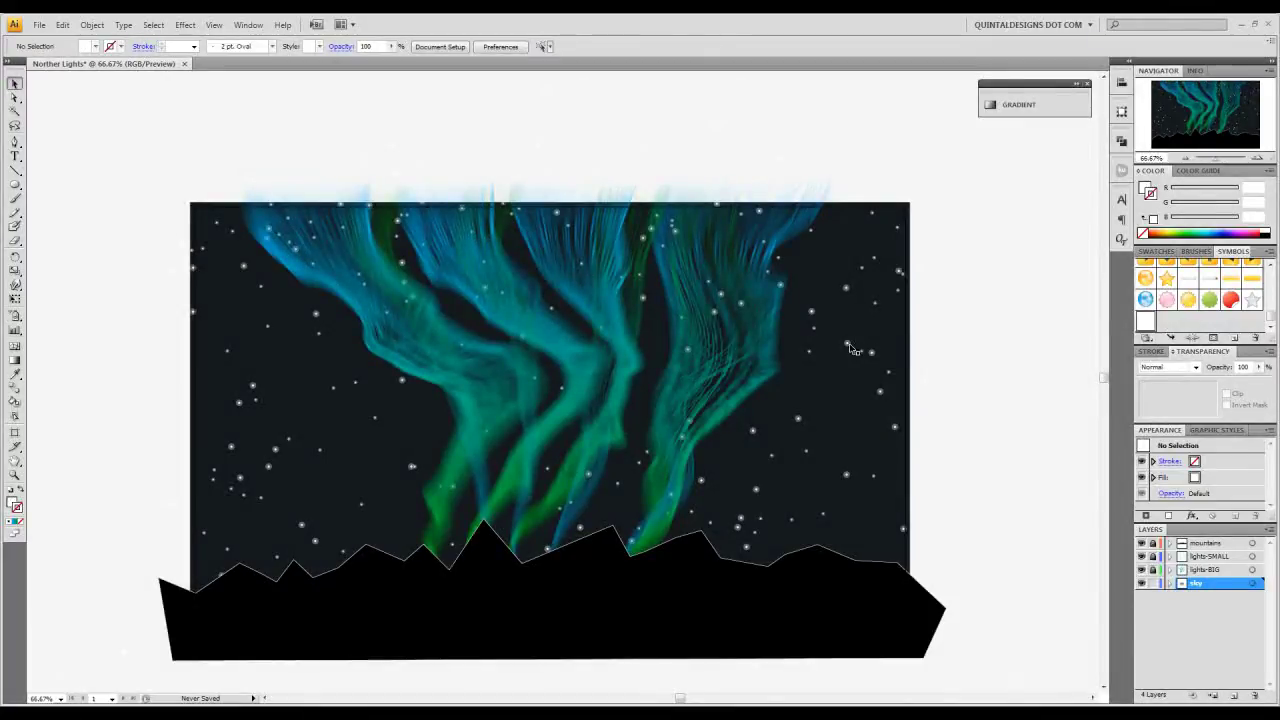
click(849, 347)
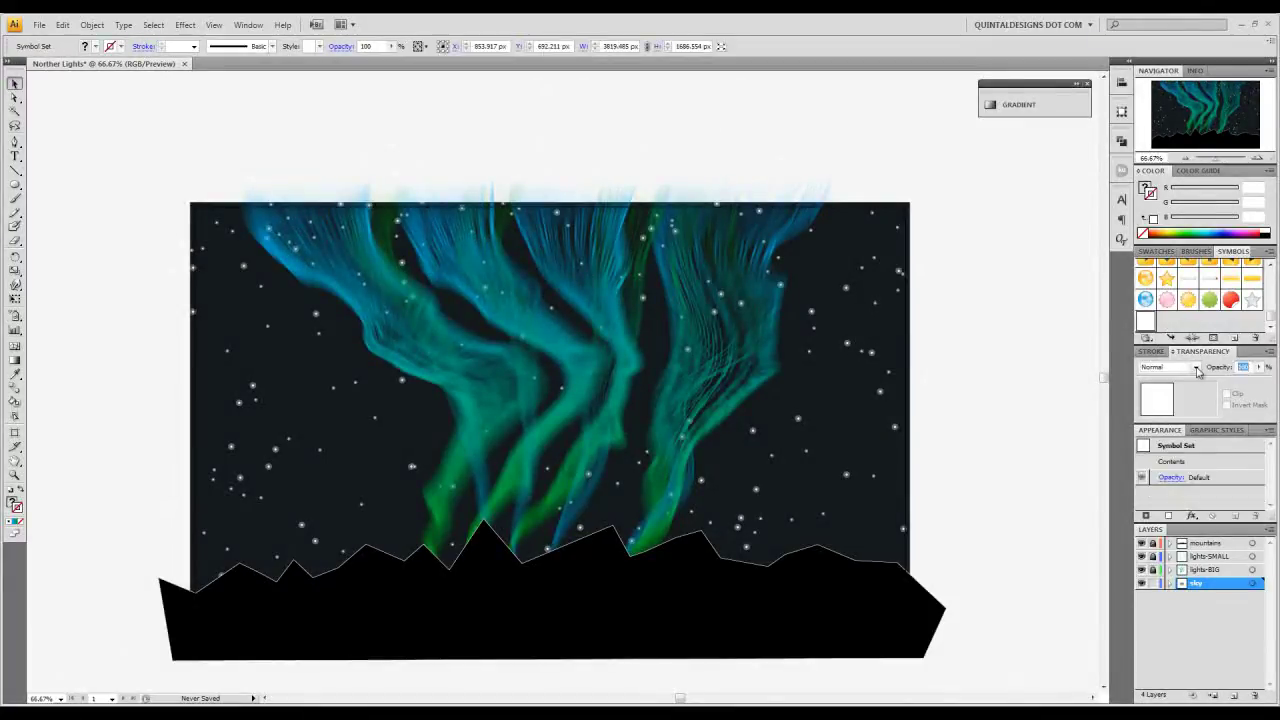
text(20)
key(Return)
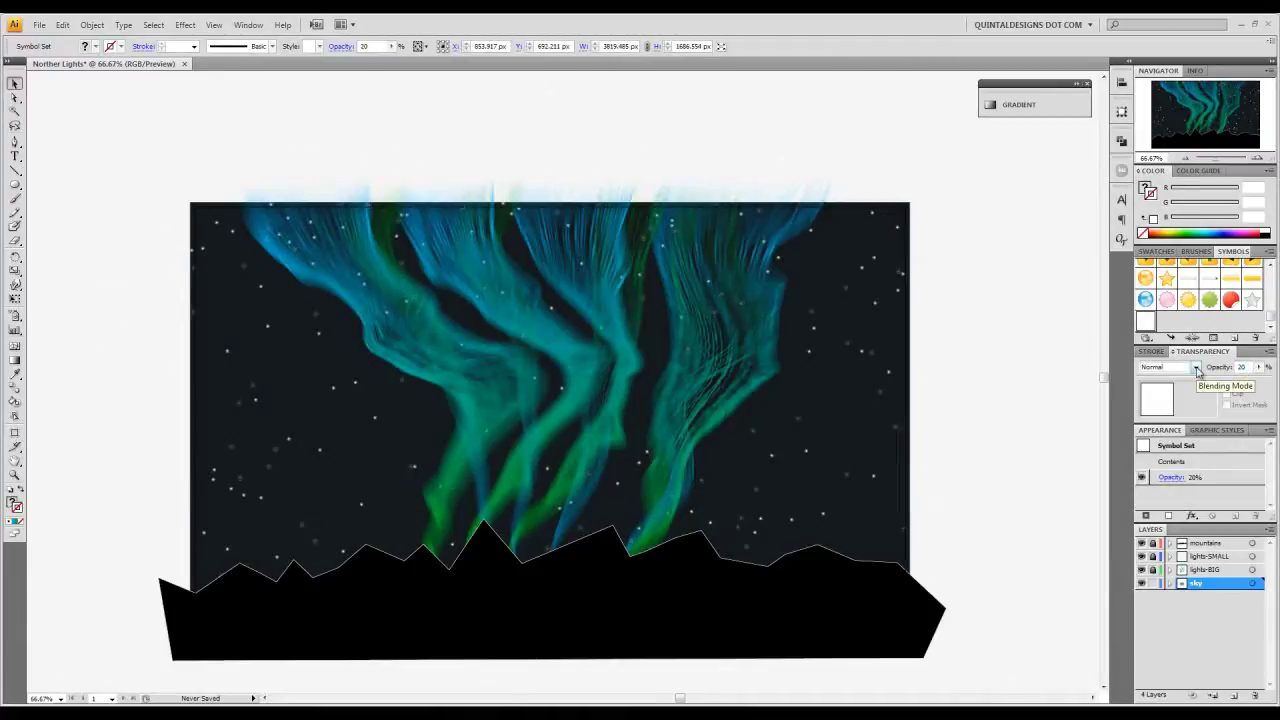
- Lower the enlarged star set's opacity to 10%
click(1257, 158)
click(1257, 158)
drag(1218, 112, 1180, 117)
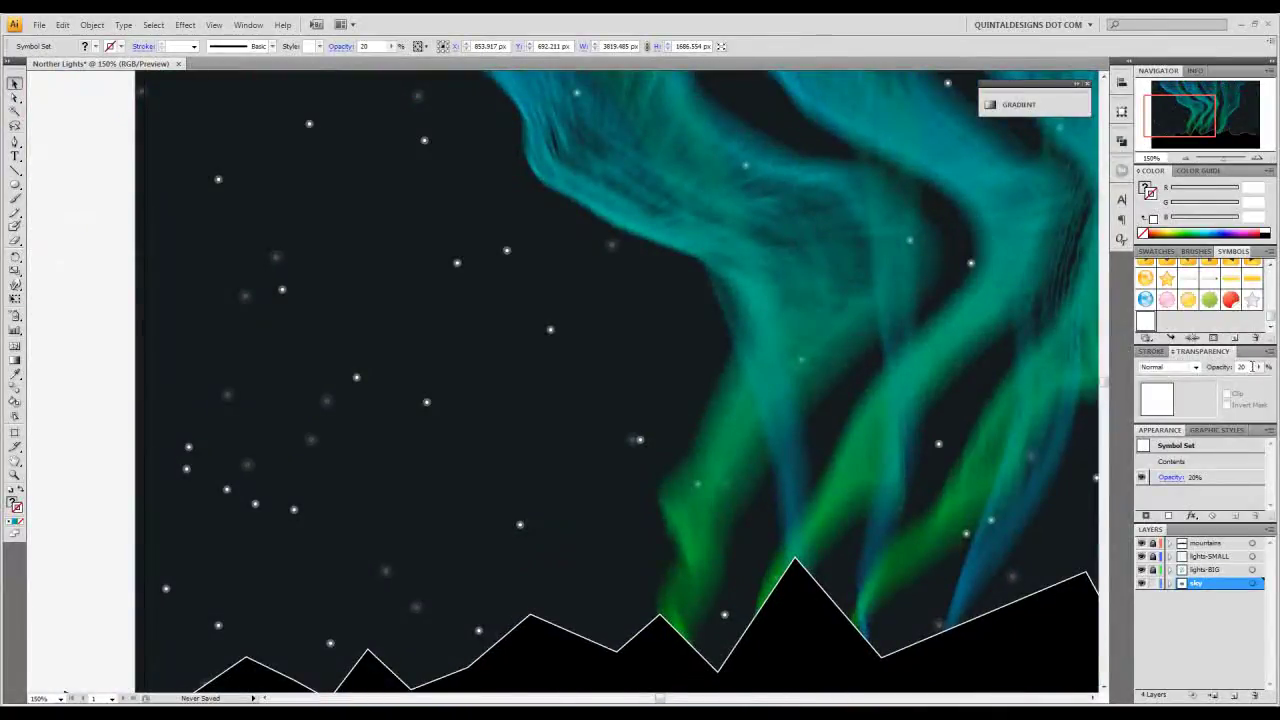
text(10)
key(Return)
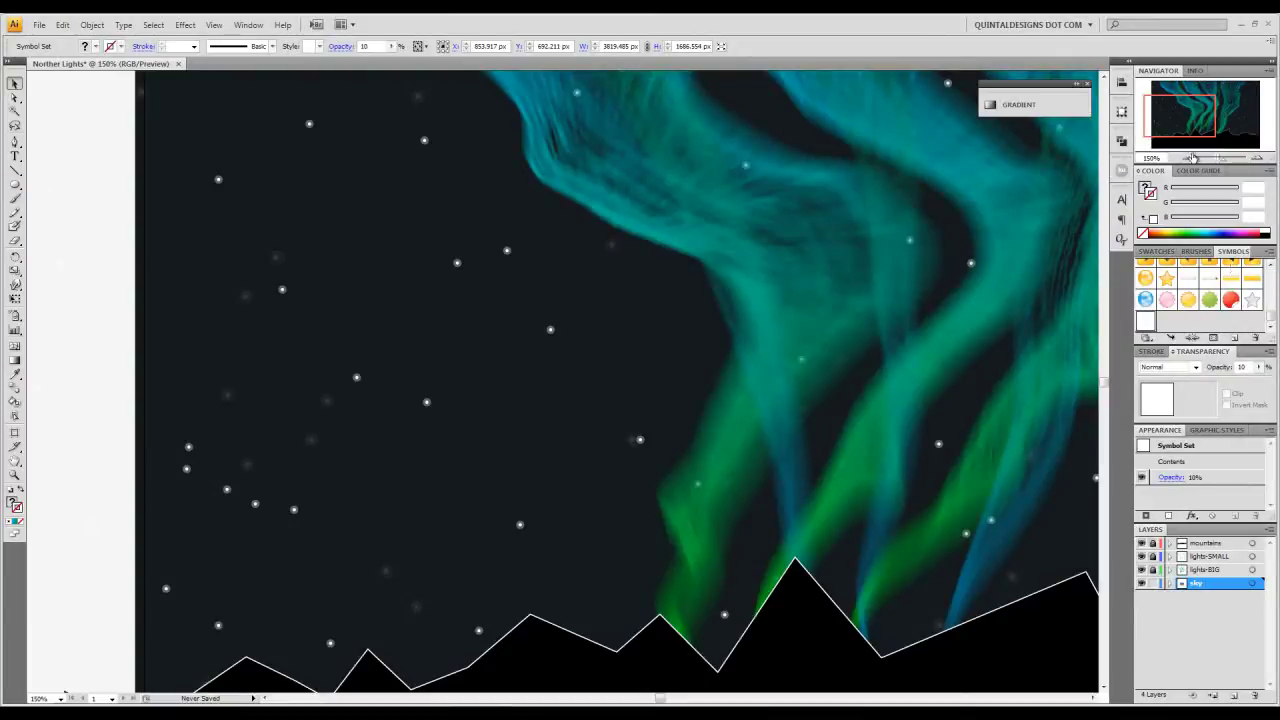
- Create a copy of the enlarged star set scaled uniformly to 50%
click(1186, 158)
click(1186, 158)
click(1186, 158)
drag(883, 285, 799, 314)
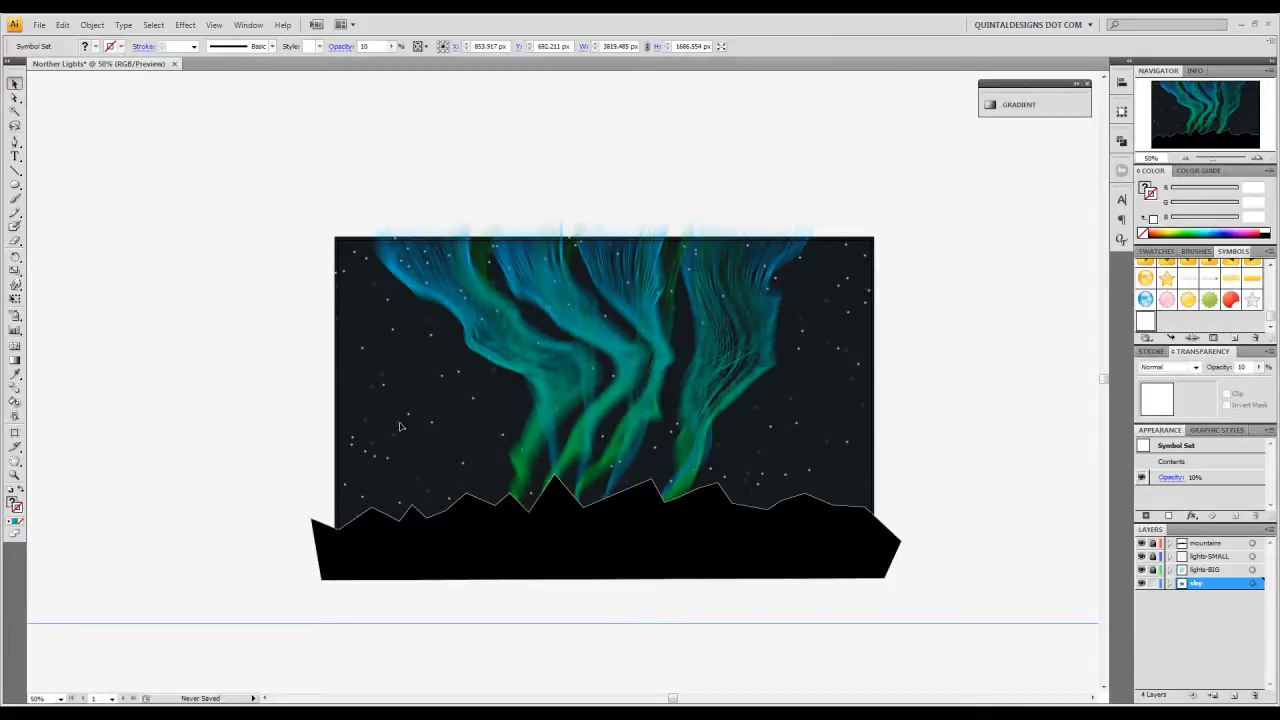
click(92, 24)
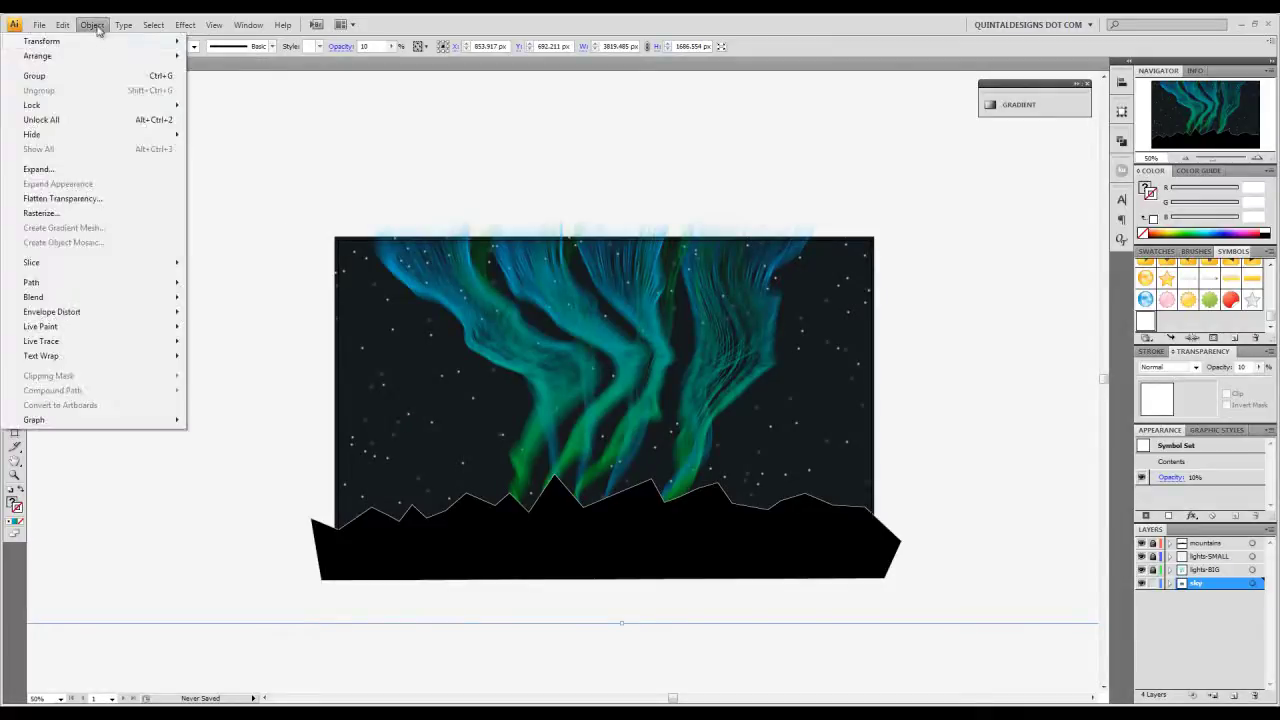
mouse_move(97, 43)
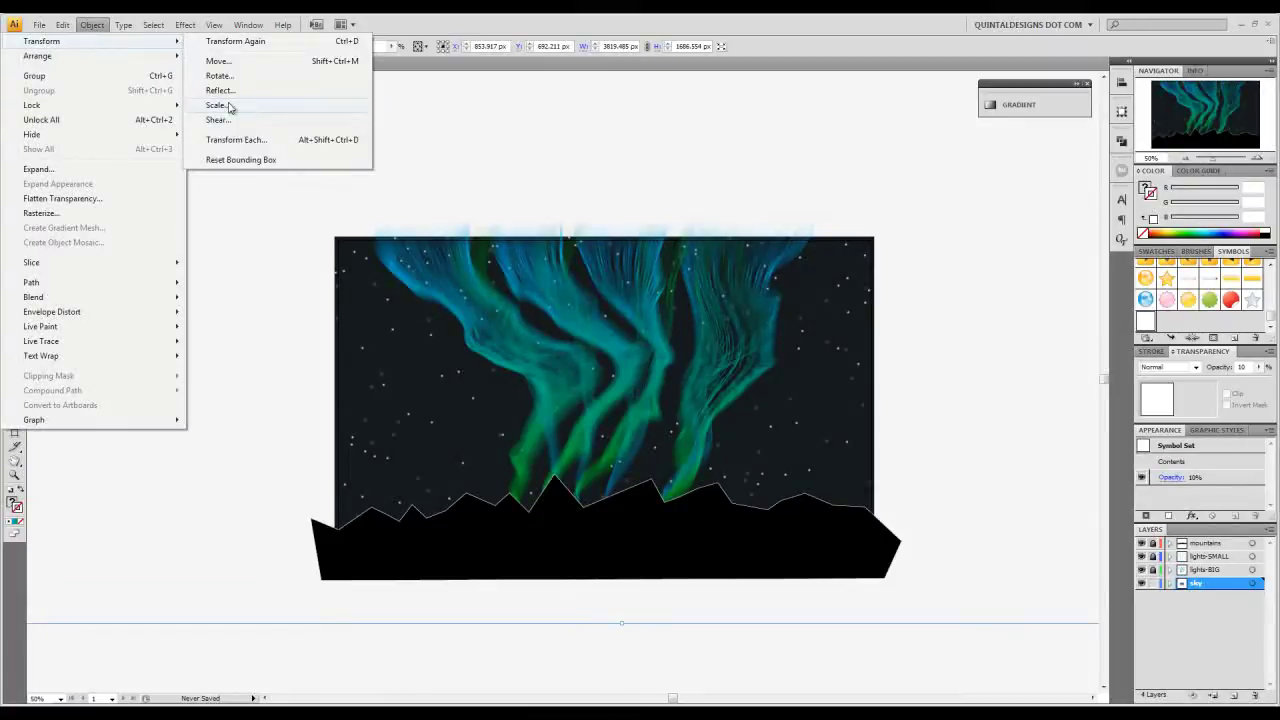
click(218, 105)
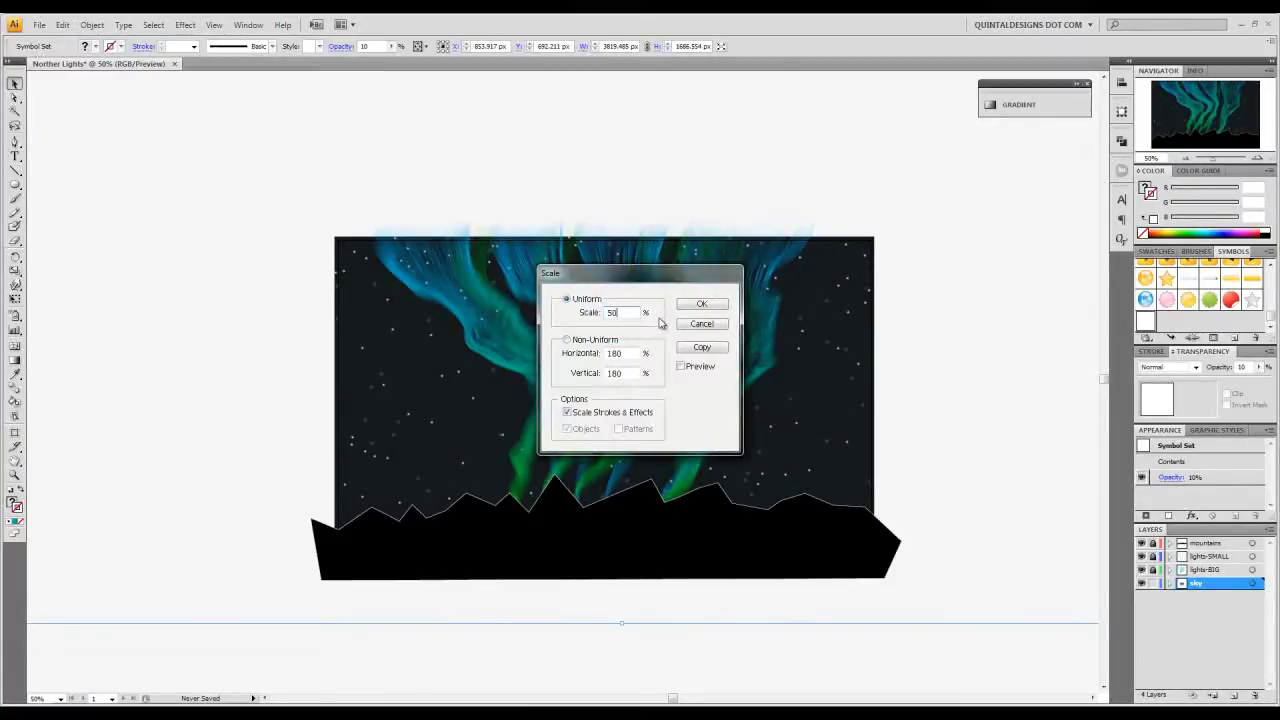
text(50)
key(Return)
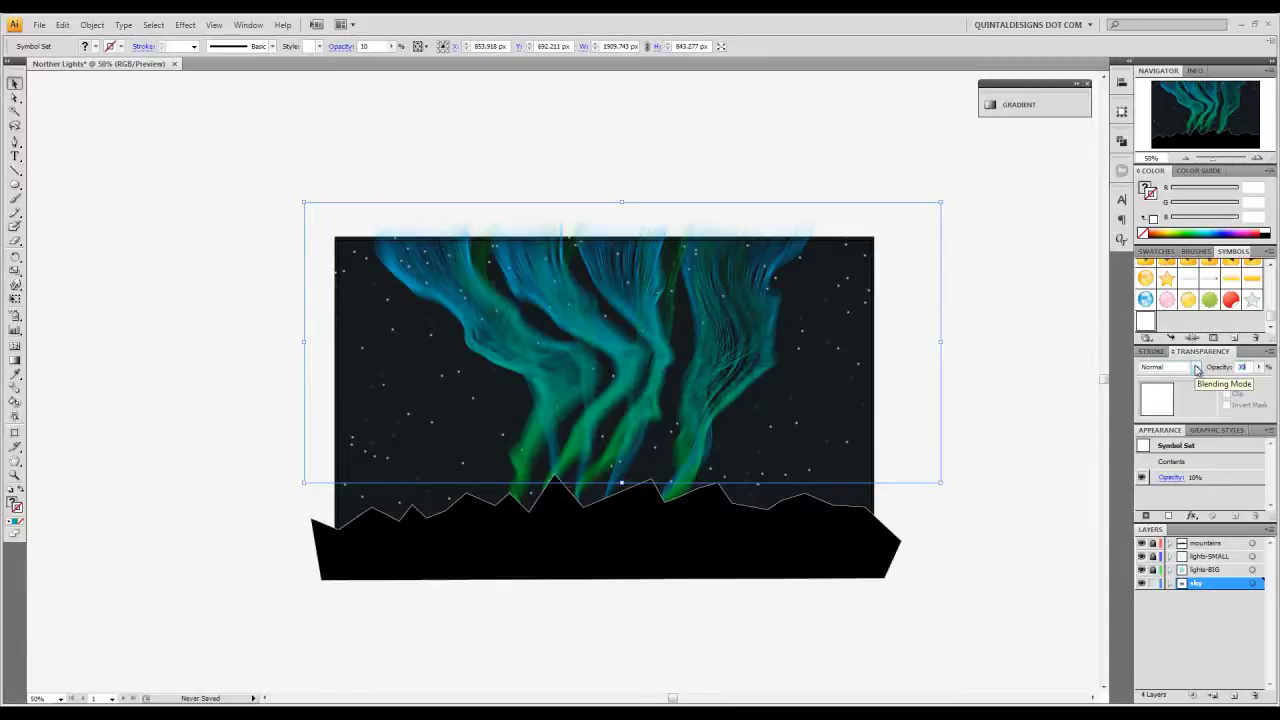
- Set the opacity of the half-size star set copy to 30% and inspect the stars over the sky
click(1257, 160)
click(1257, 160)
drag(826, 314, 757, 362)
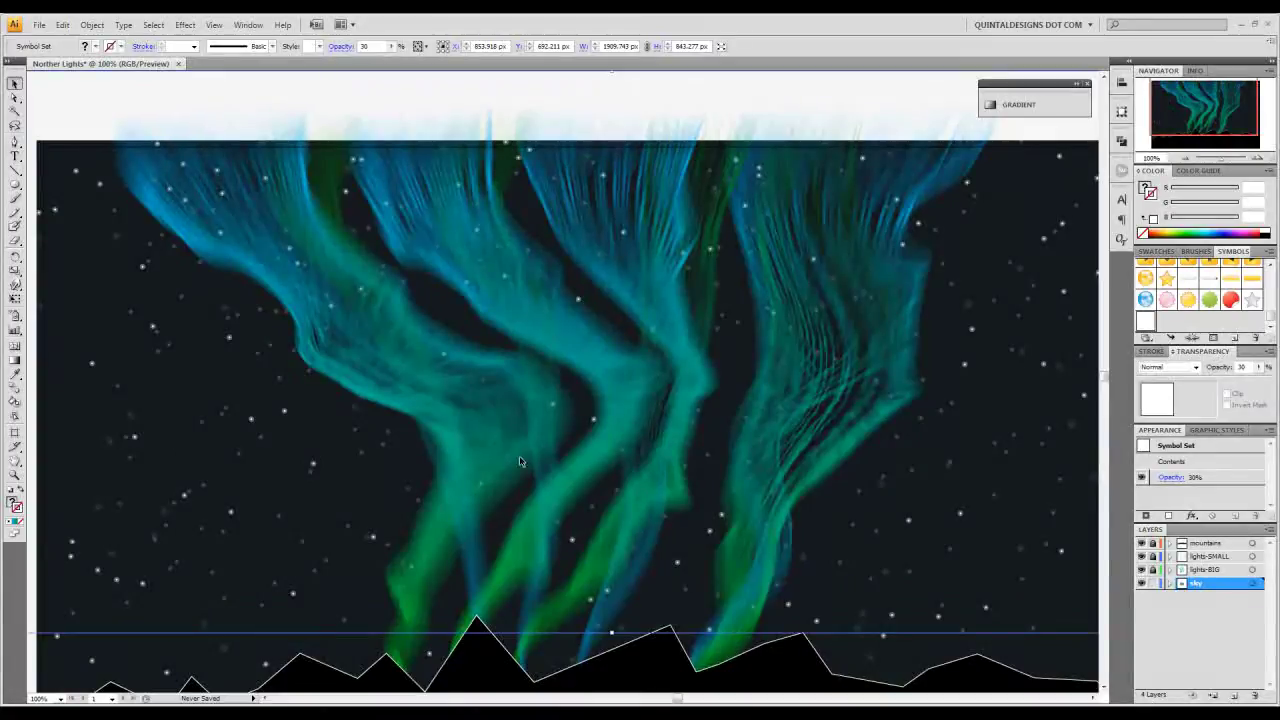
drag(406, 474, 405, 426)
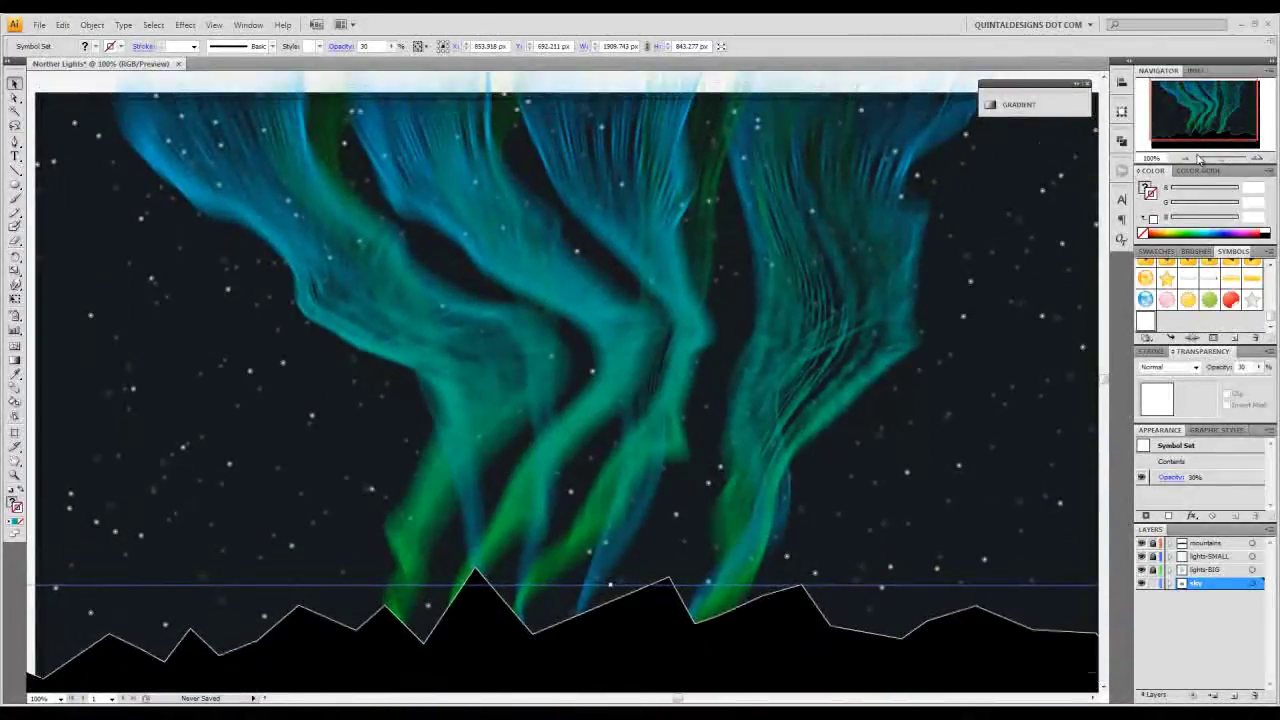
key(ctrl+minus)
key(ctrl+minus)
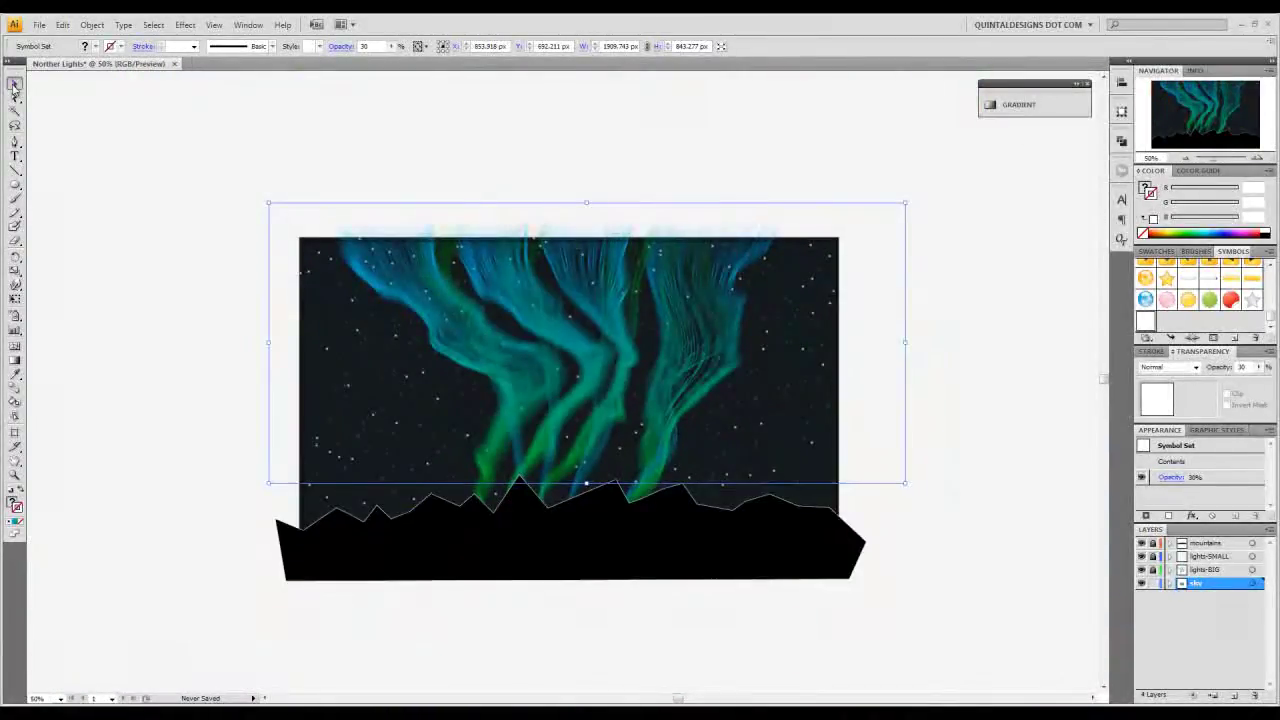
- Group all the star symbol sets and set the group's opacity to 80%
click(14, 86)
drag(128, 80, 306, 449)
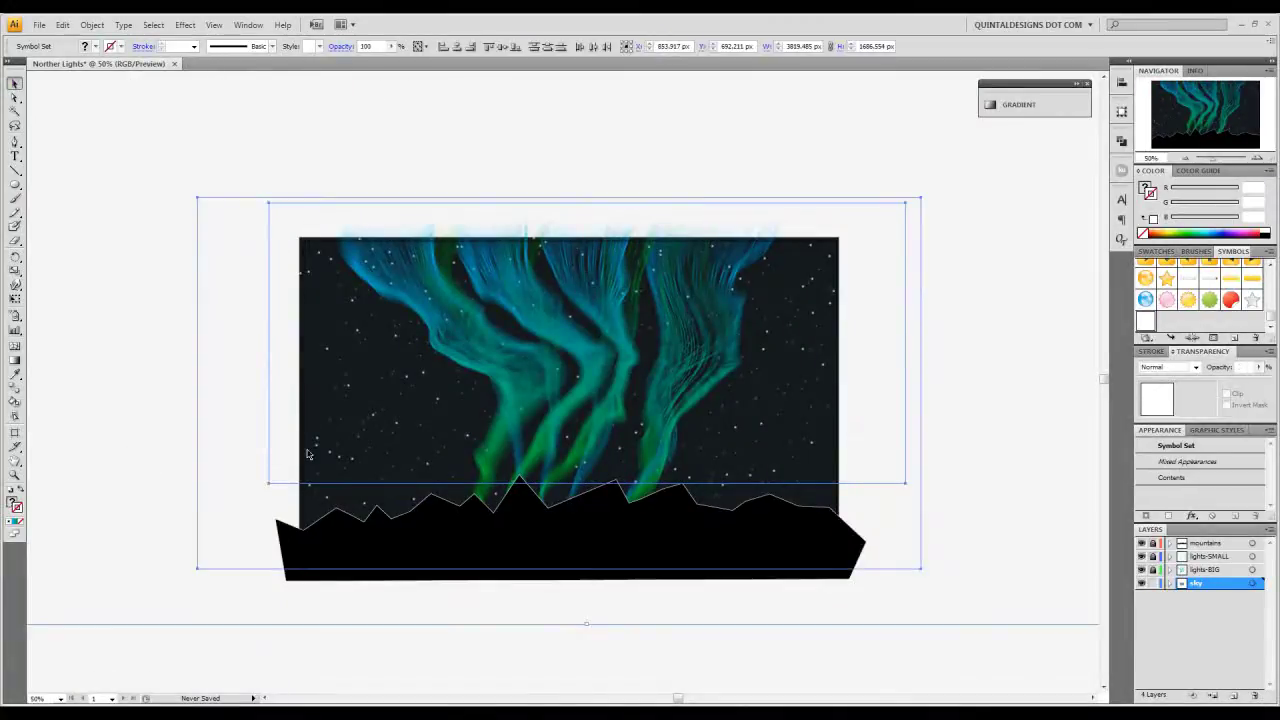
key(ctrl+g)
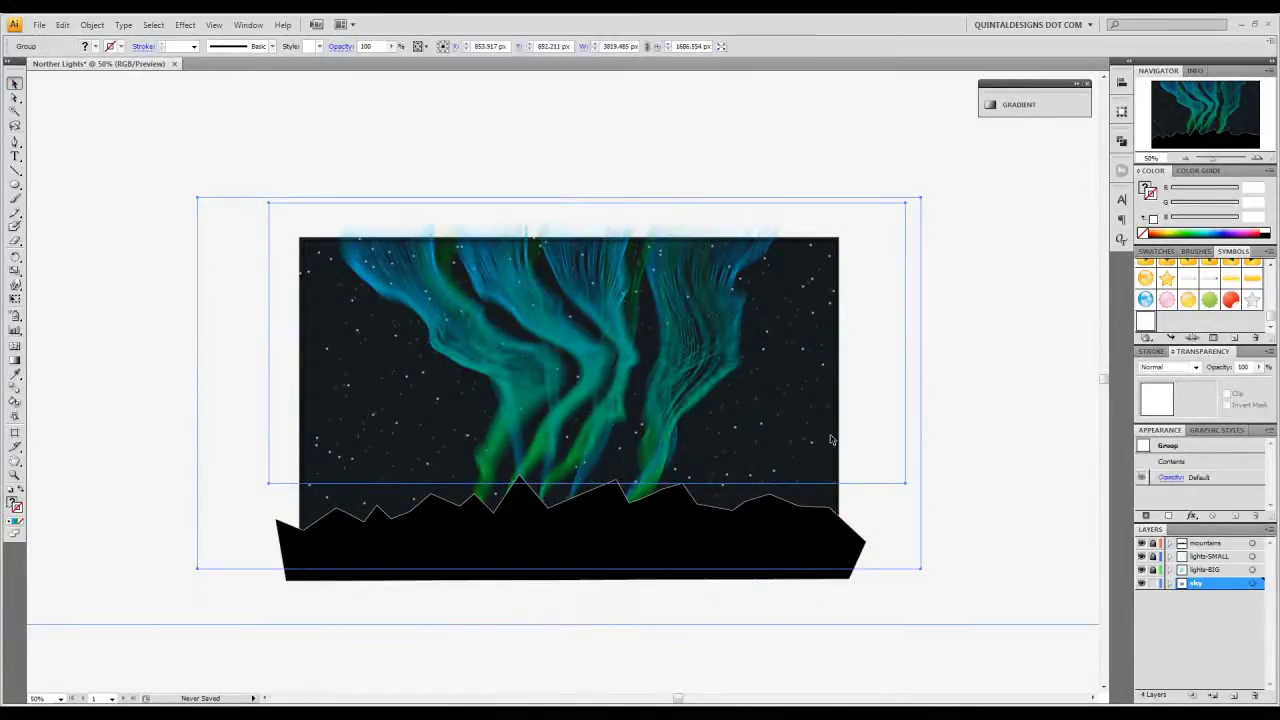
click(1225, 369)
text(80)
key(Return)
click(829, 636)
- Apply the blue-to-green gradient to the sky rectangle's fill, adding its near-black colour (R 14, G 18, B 22) as a middle stop
key(ctrl+plus)
key(ctrl+plus)
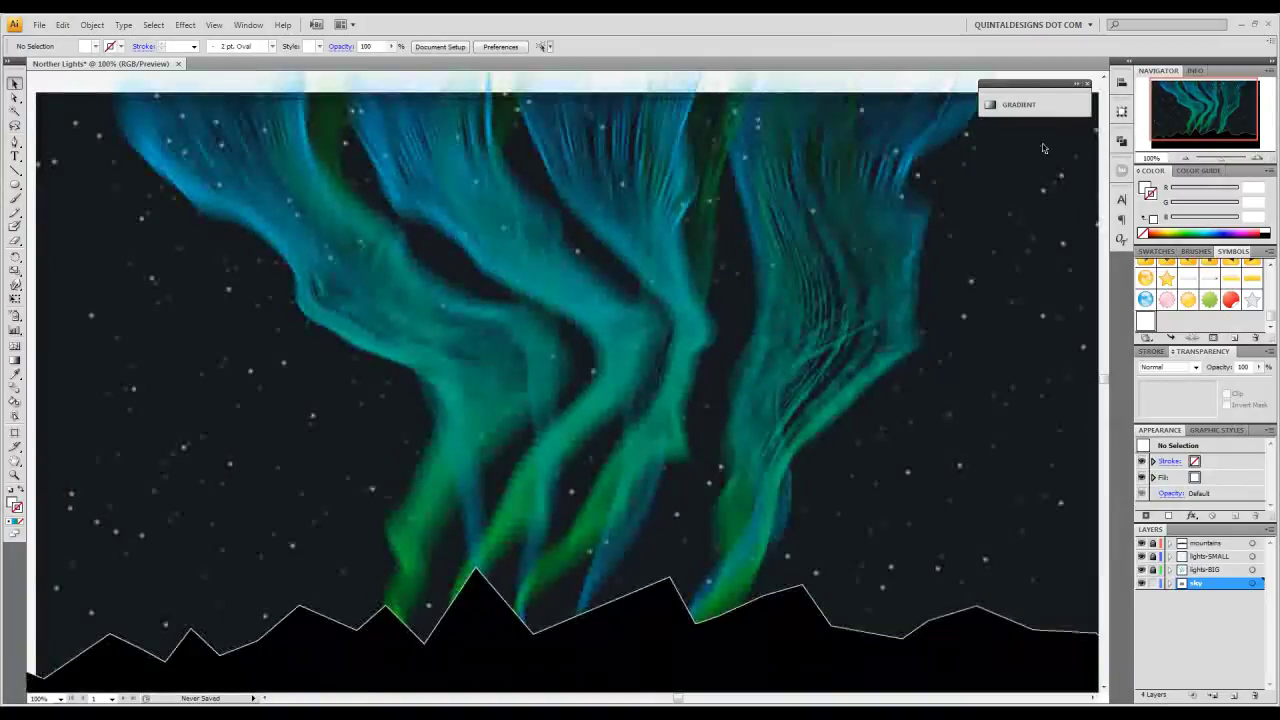
click(1184, 159)
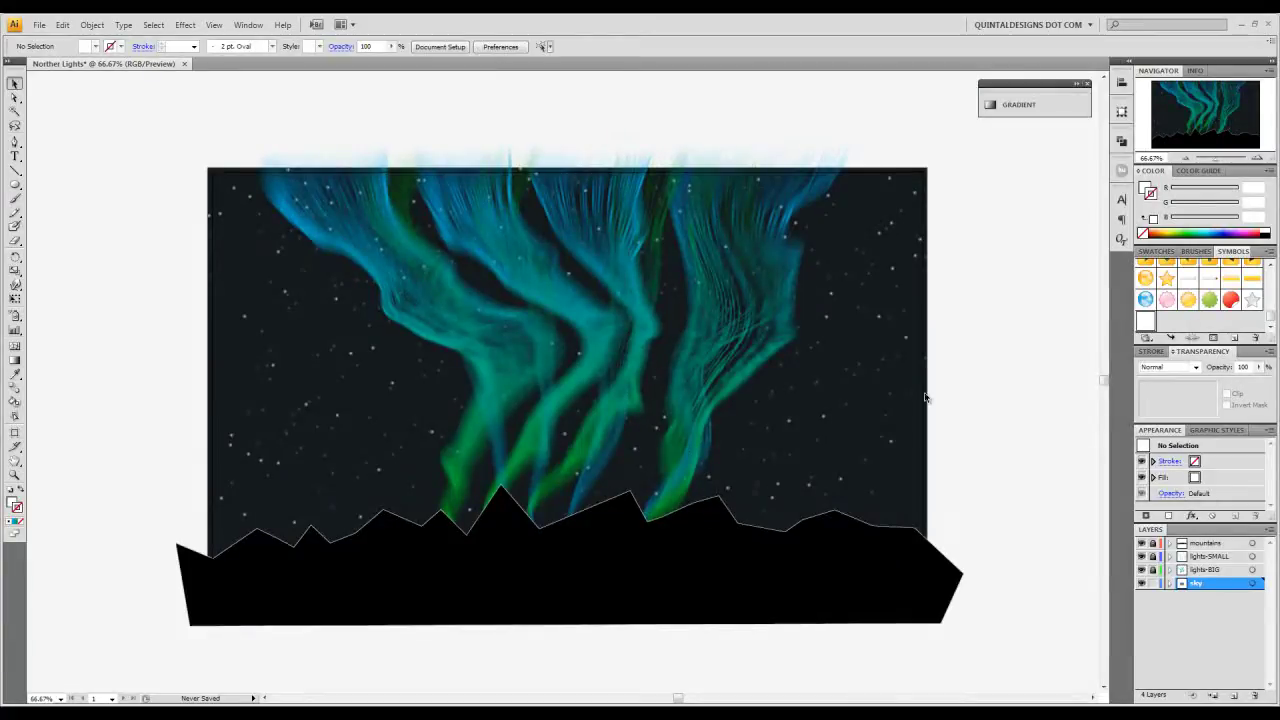
click(893, 447)
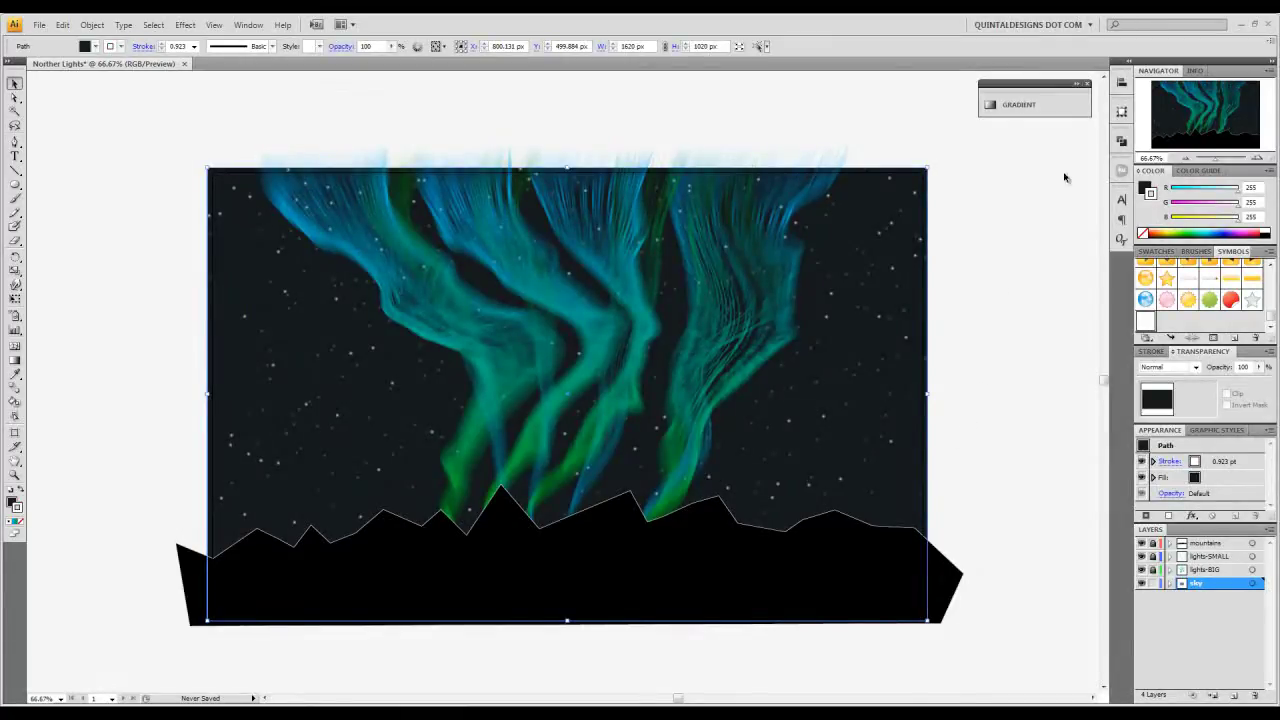
drag(1042, 100, 980, 125)
click(980, 122)
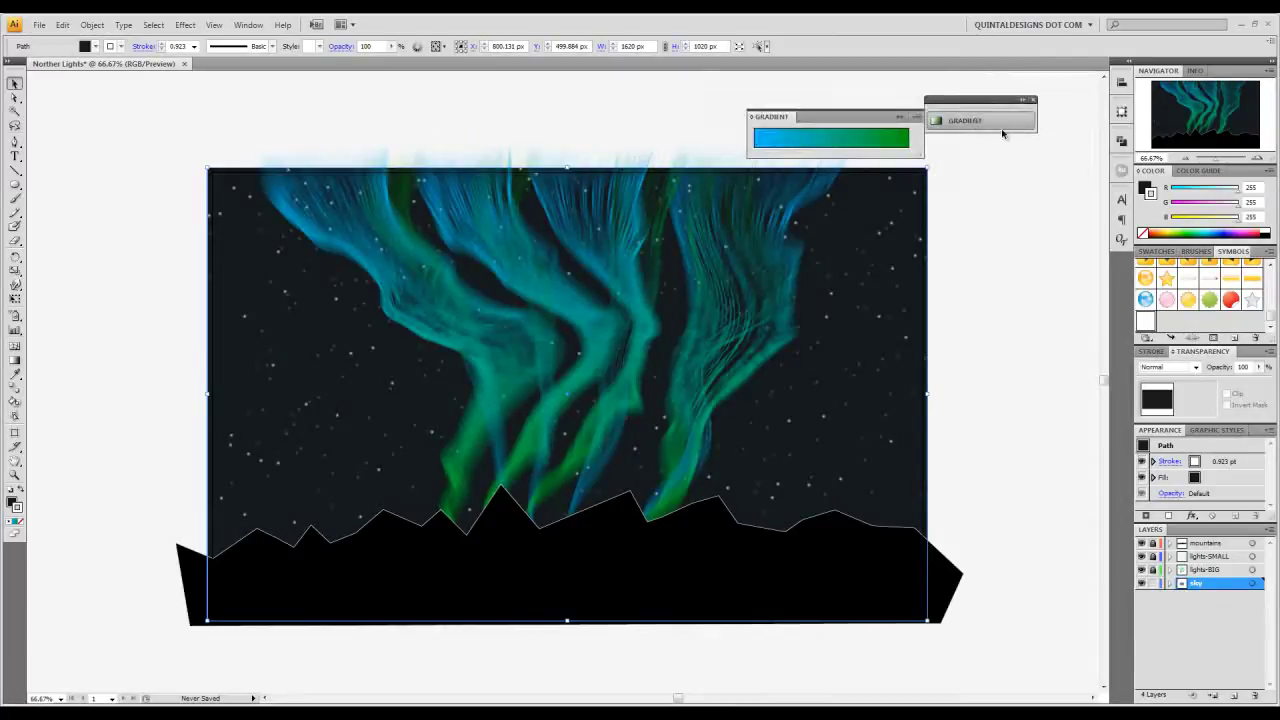
click(1146, 187)
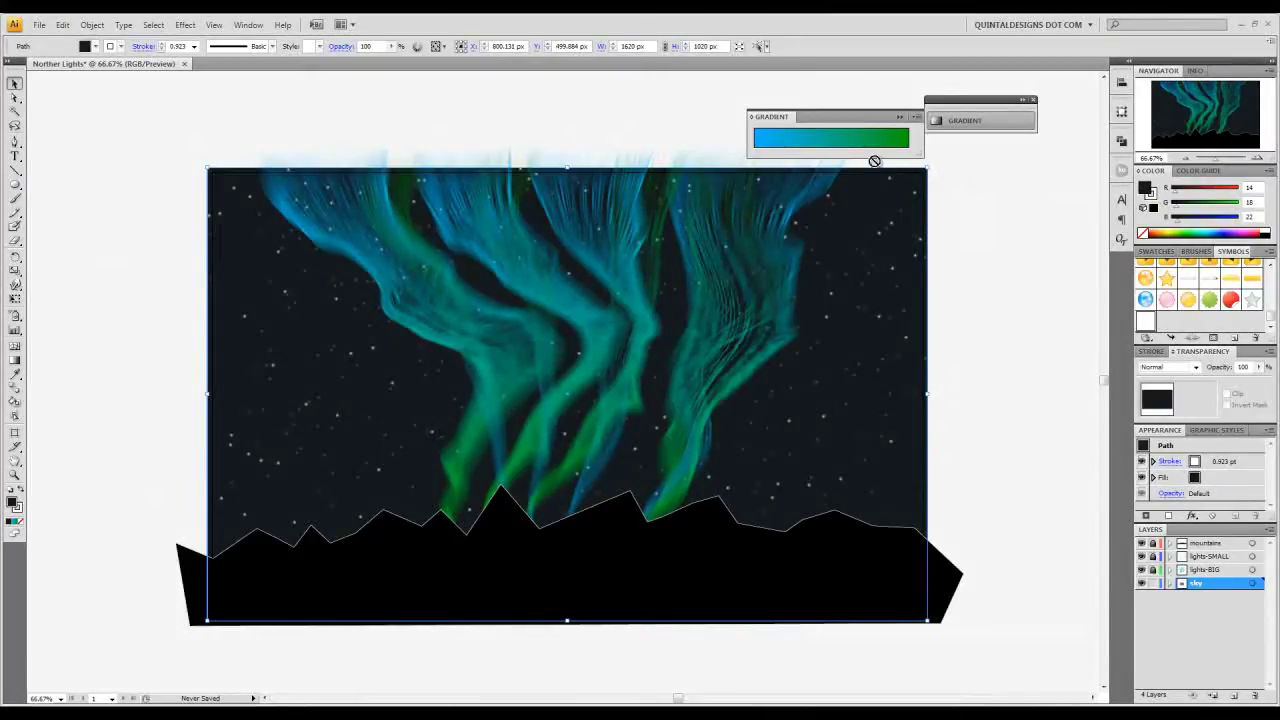
drag(870, 160, 818, 149)
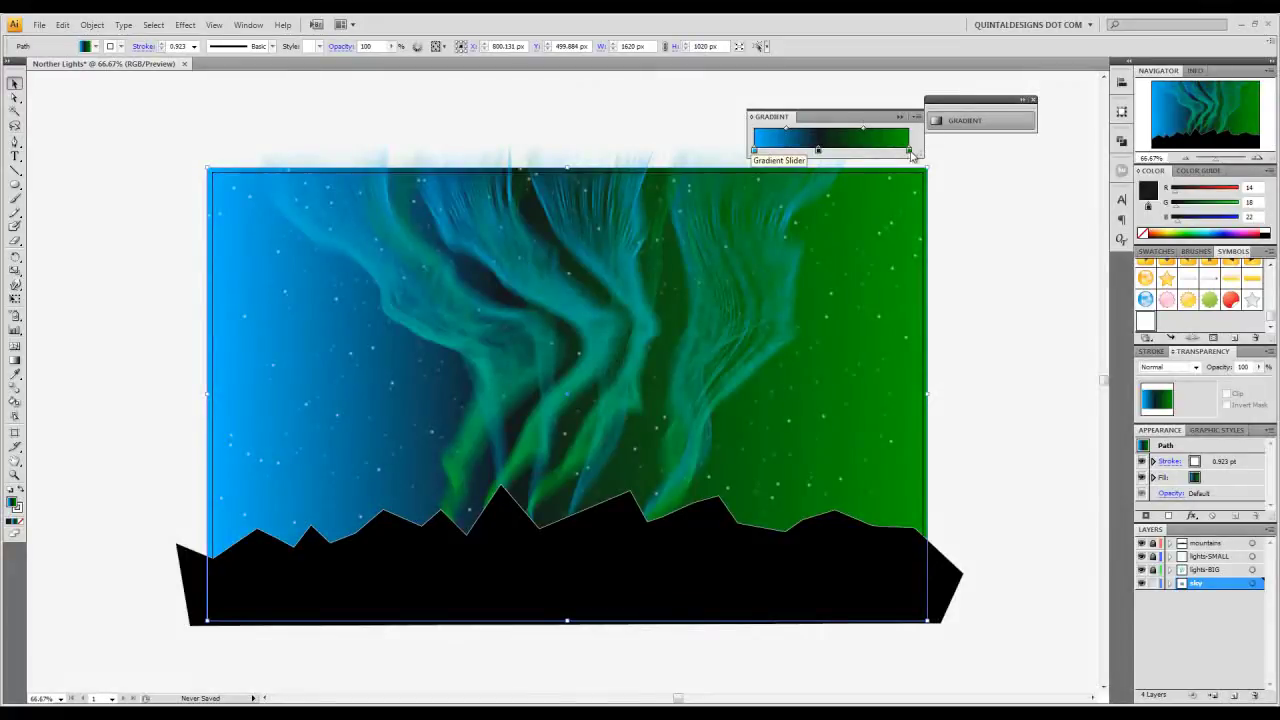
- Reduce the sky gradient to two stops, with near-black at the far end and the blue stop darkened to R 0, G 36, B 59
drag(910, 151, 929, 206)
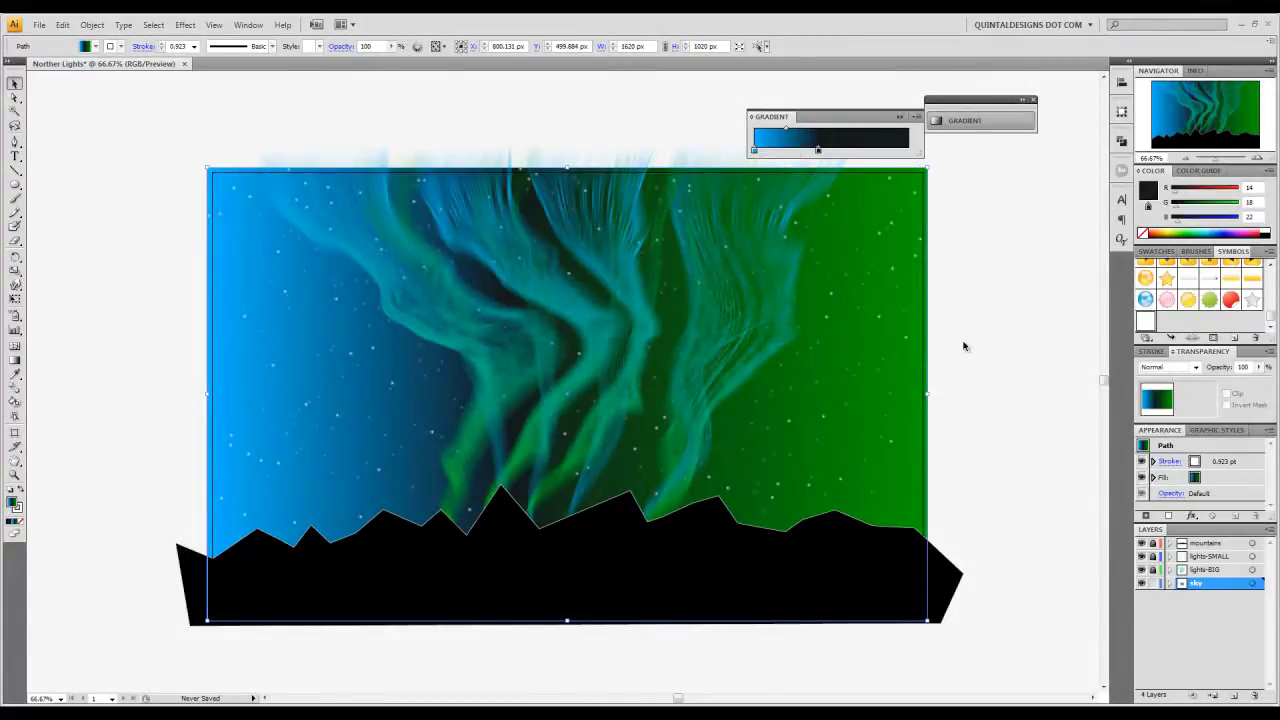
drag(818, 151, 903, 152)
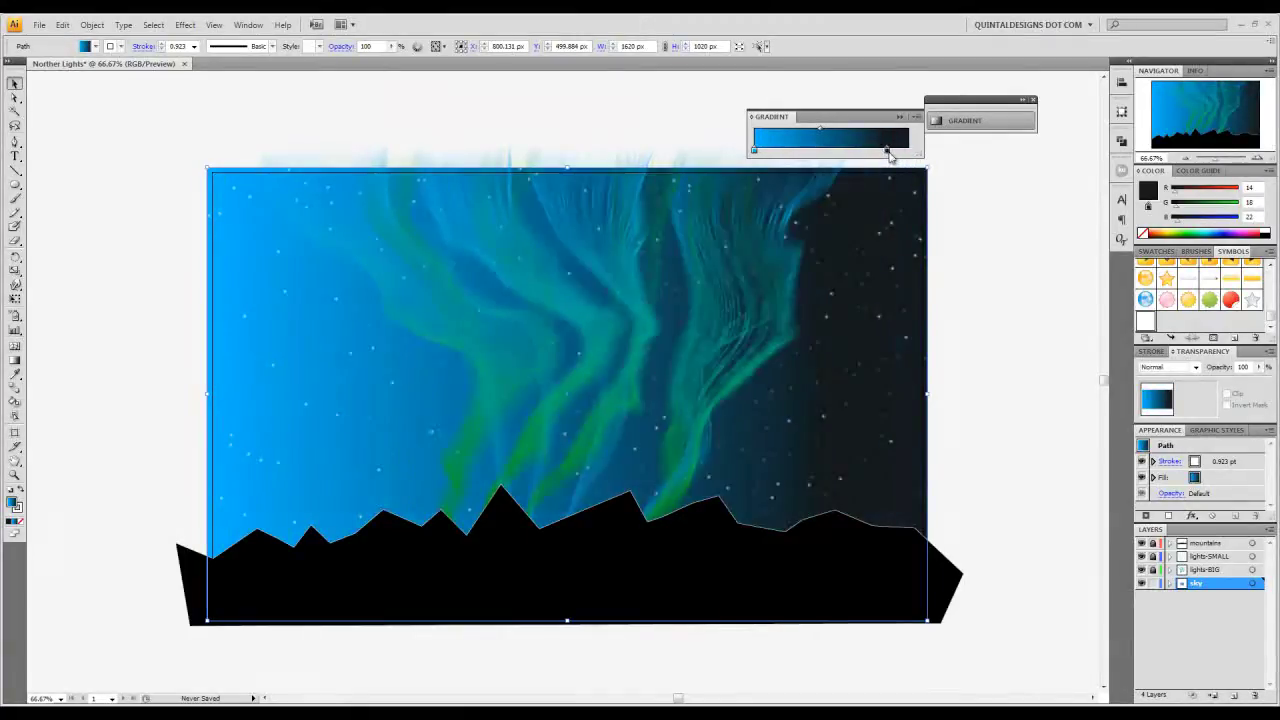
click(755, 152)
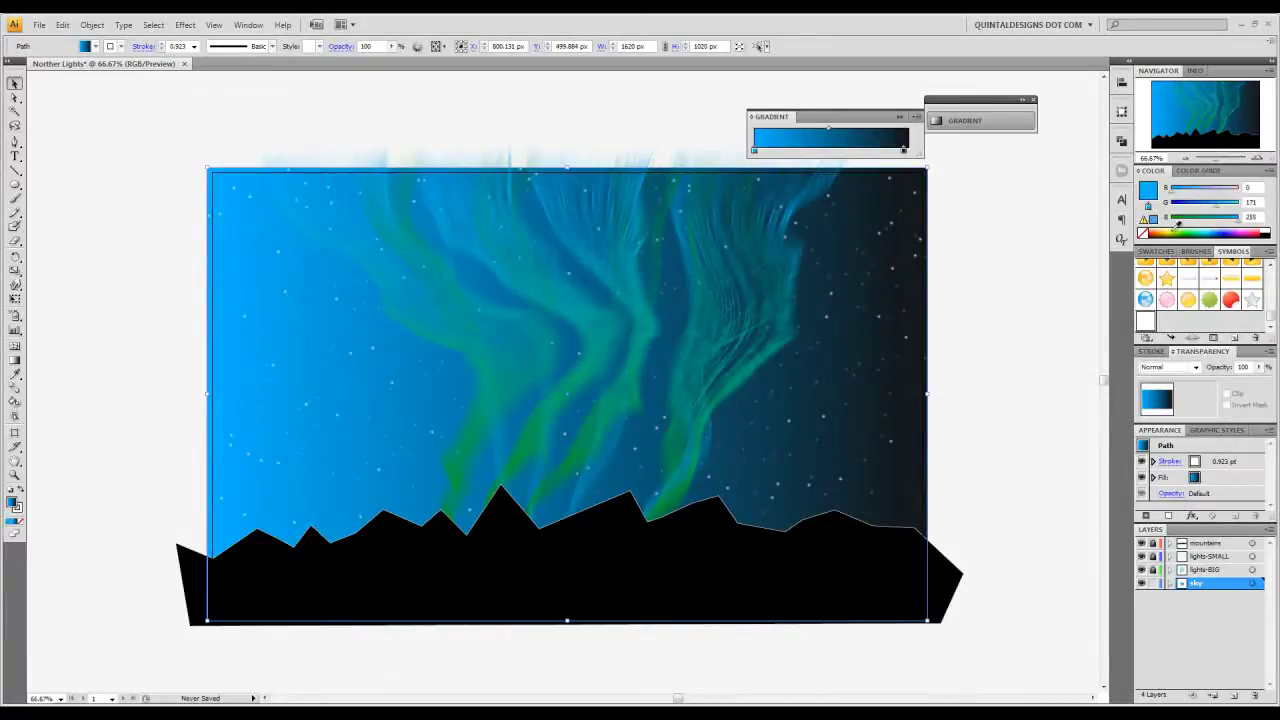
drag(1230, 224, 1192, 226)
click(1205, 221)
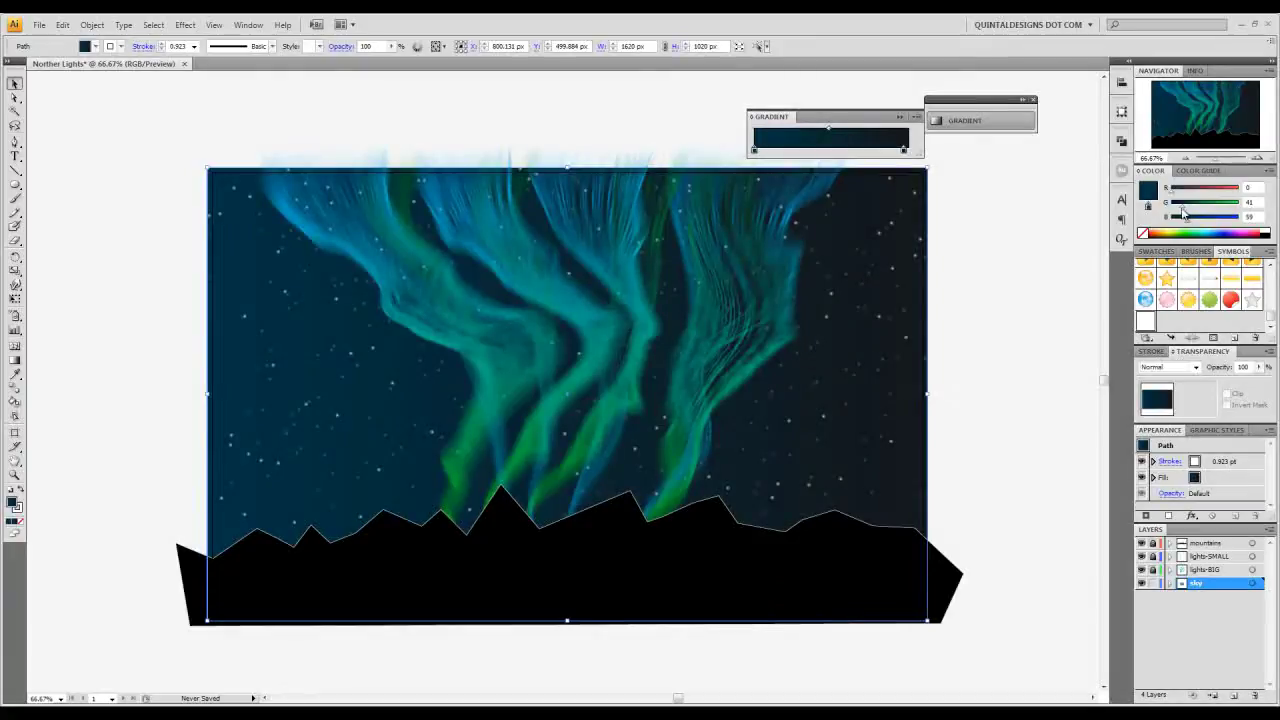
drag(1180, 208, 1177, 207)
- Show the full gradient options and set the sky gradient's type to Radial
click(917, 118)
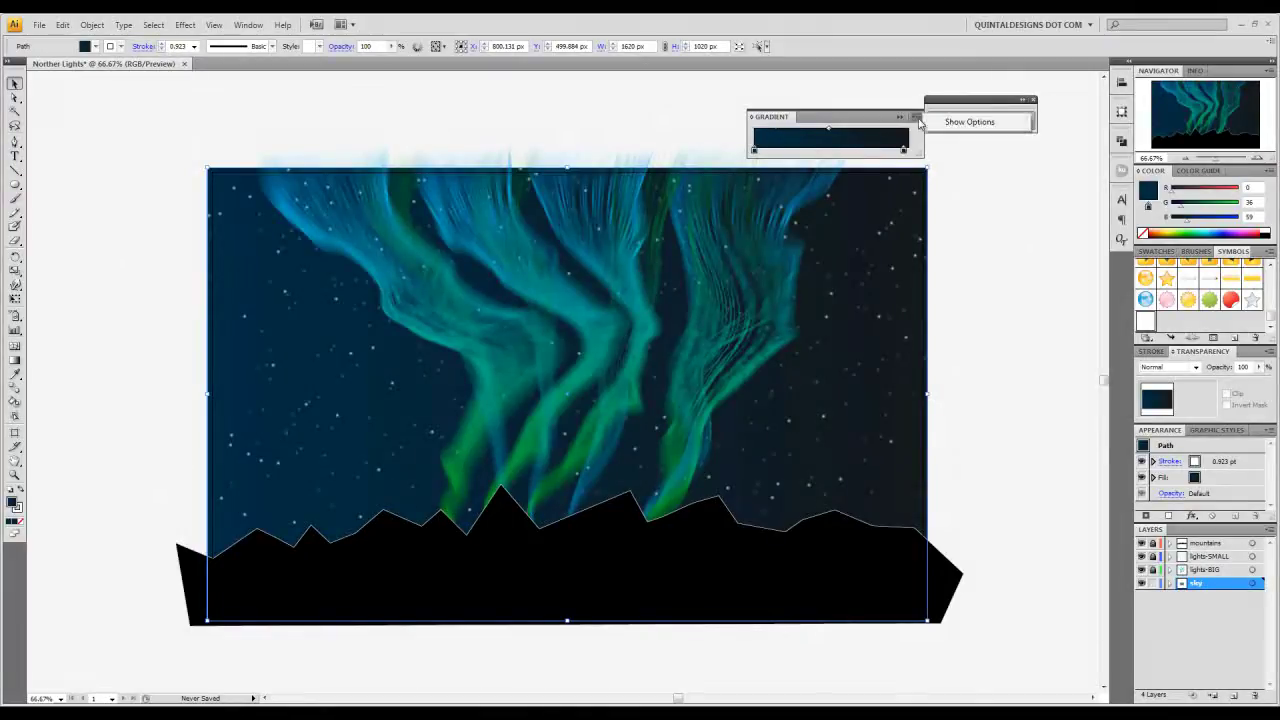
click(940, 122)
click(873, 135)
click(858, 147)
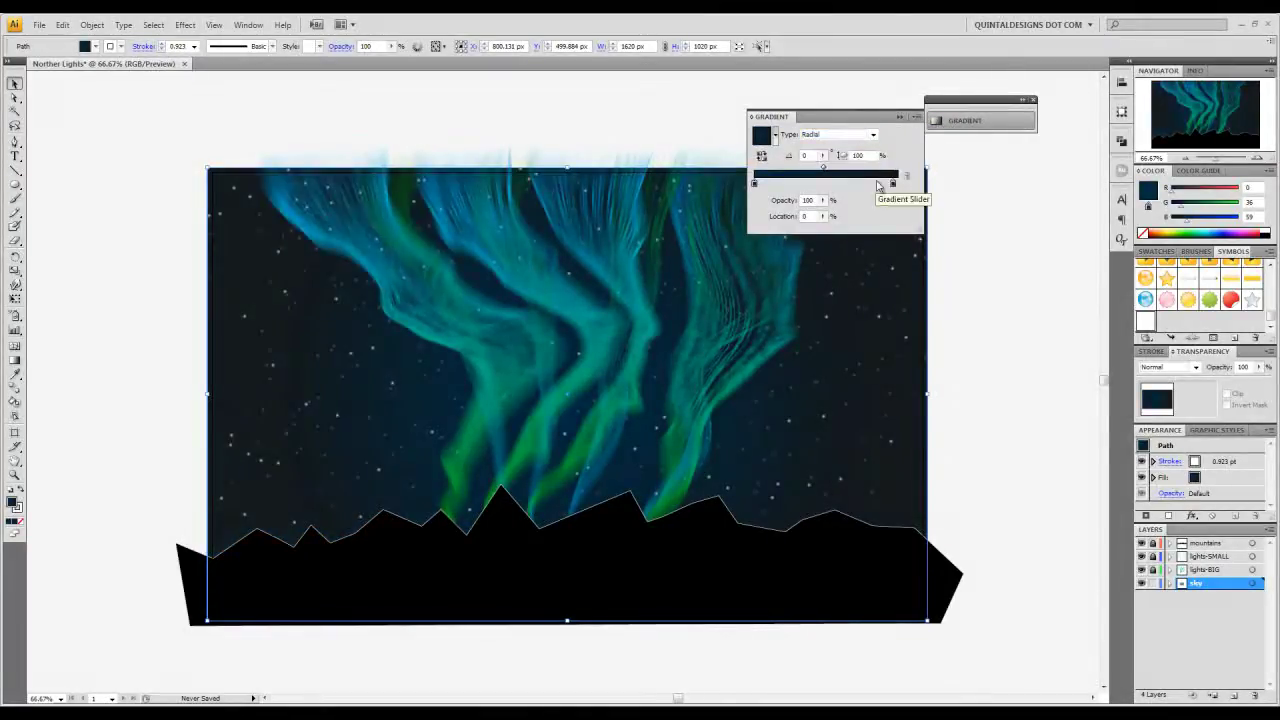
drag(880, 115, 1030, 84)
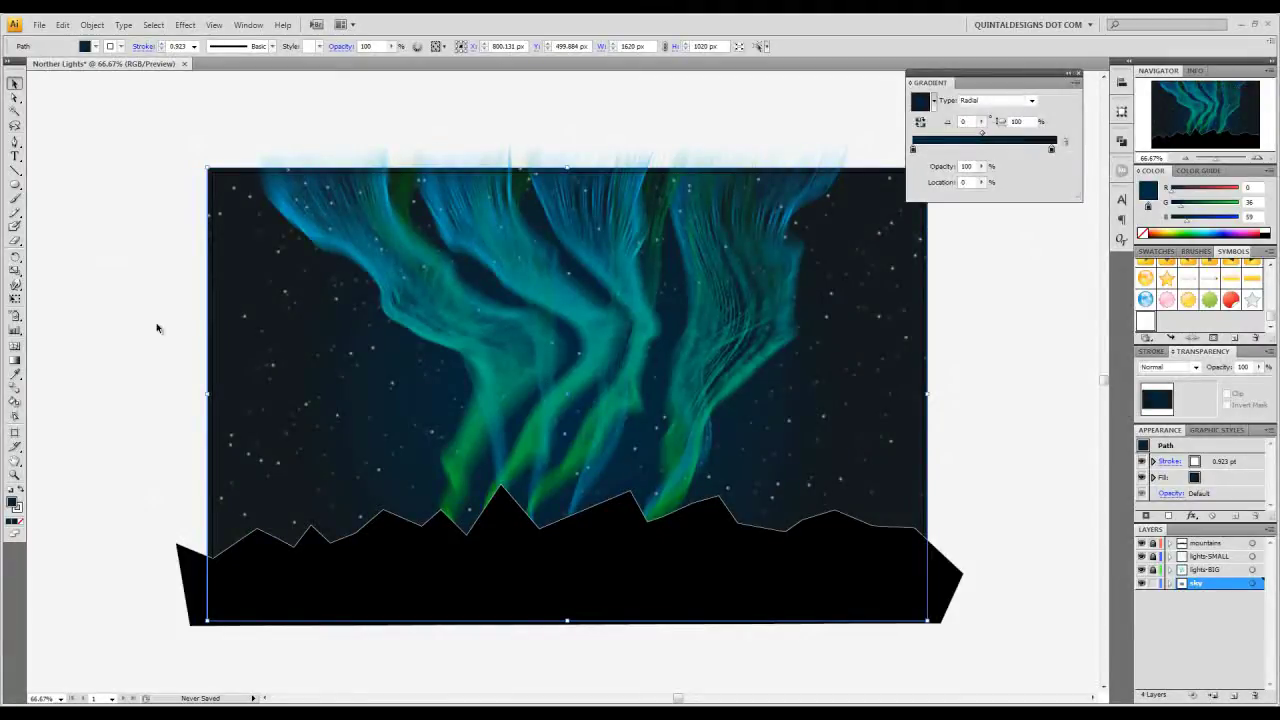
- Shrink the sky's radial gradient and reshape it to an angle of about 42° and an aspect ratio of about 139%
click(15, 360)
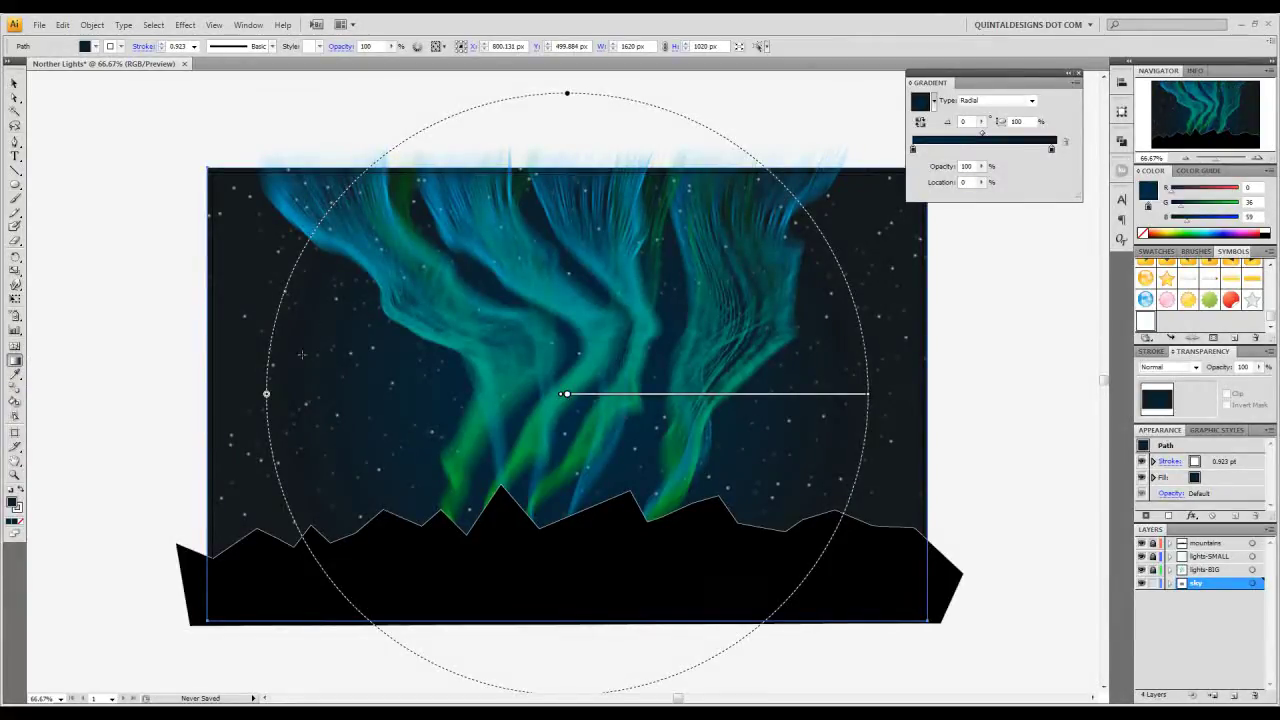
drag(268, 394, 337, 394)
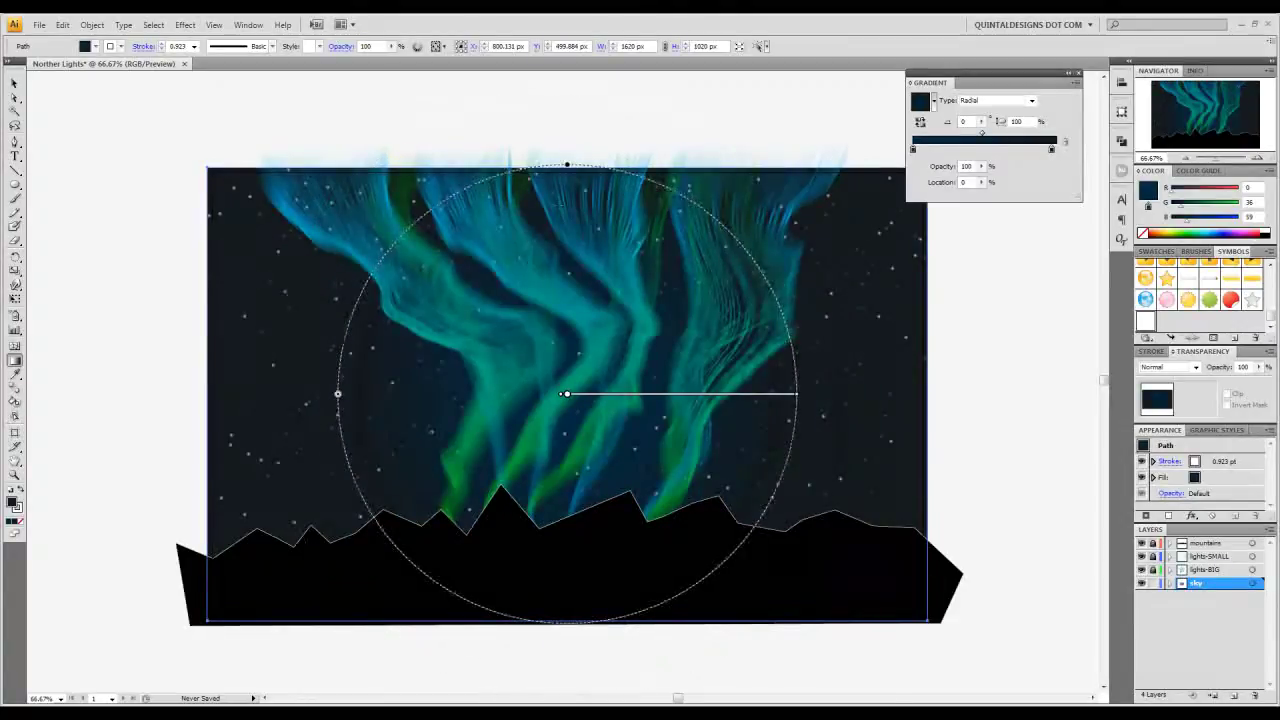
drag(568, 166, 312, 173)
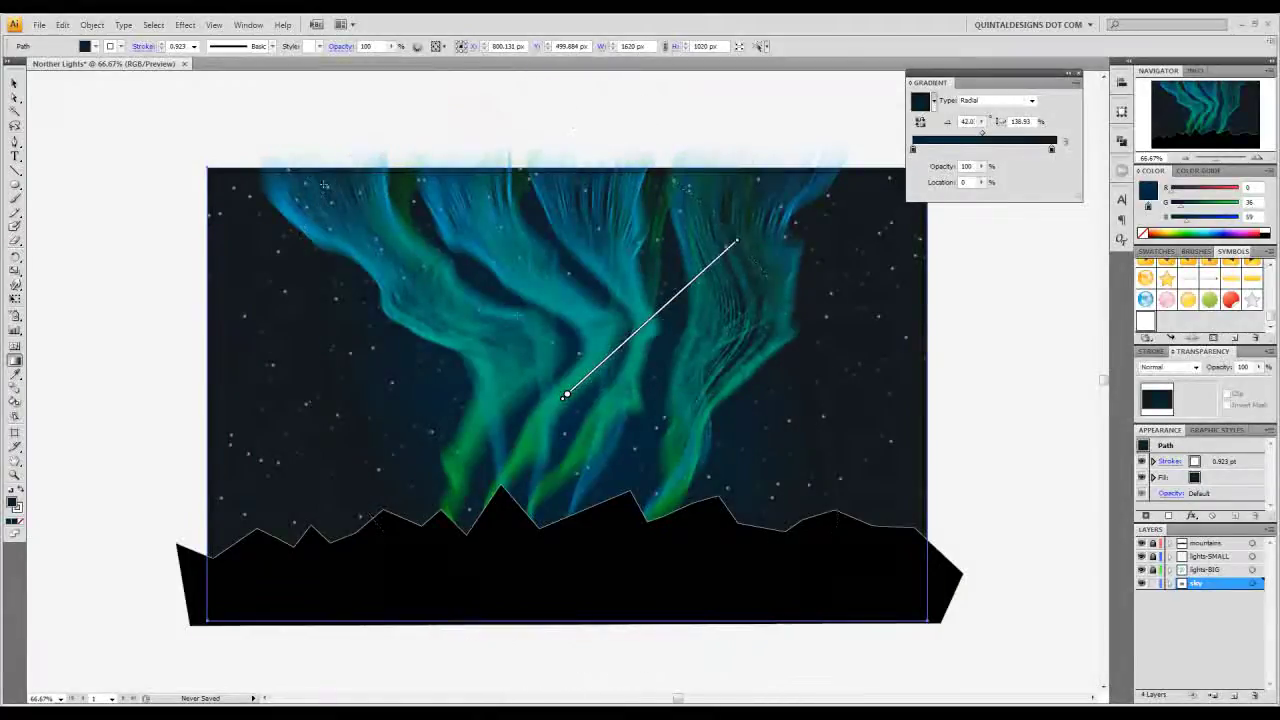
click(15, 84)
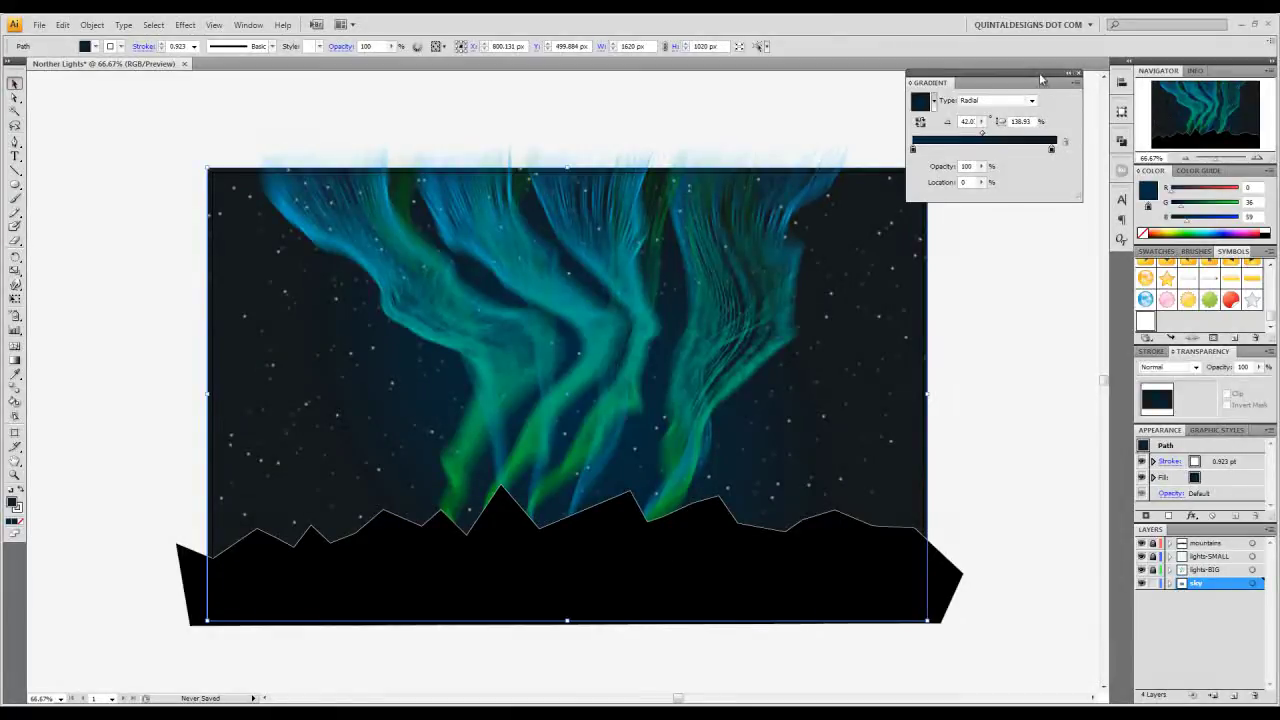
drag(1039, 83, 1055, 72)
click(1027, 329)
- Lock the sky layer, and unlock and activate the mountains layer
scroll(840, 508, down, 2)
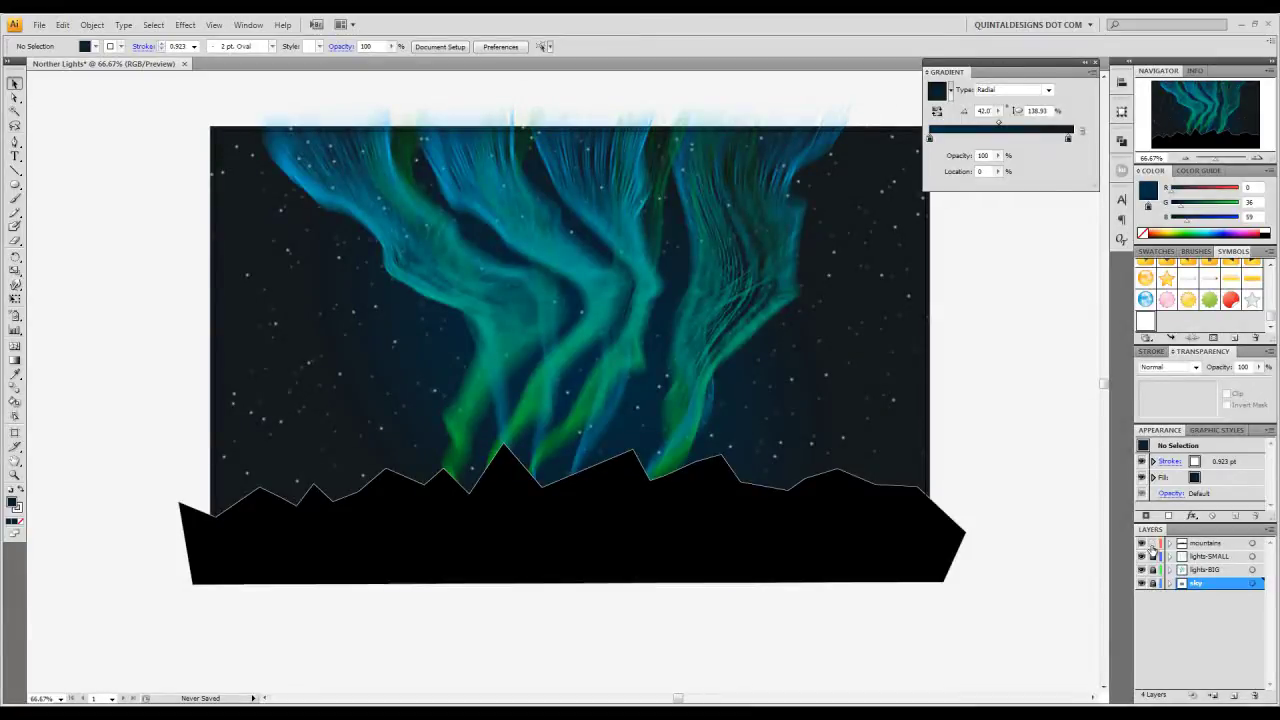
double_click(1210, 543)
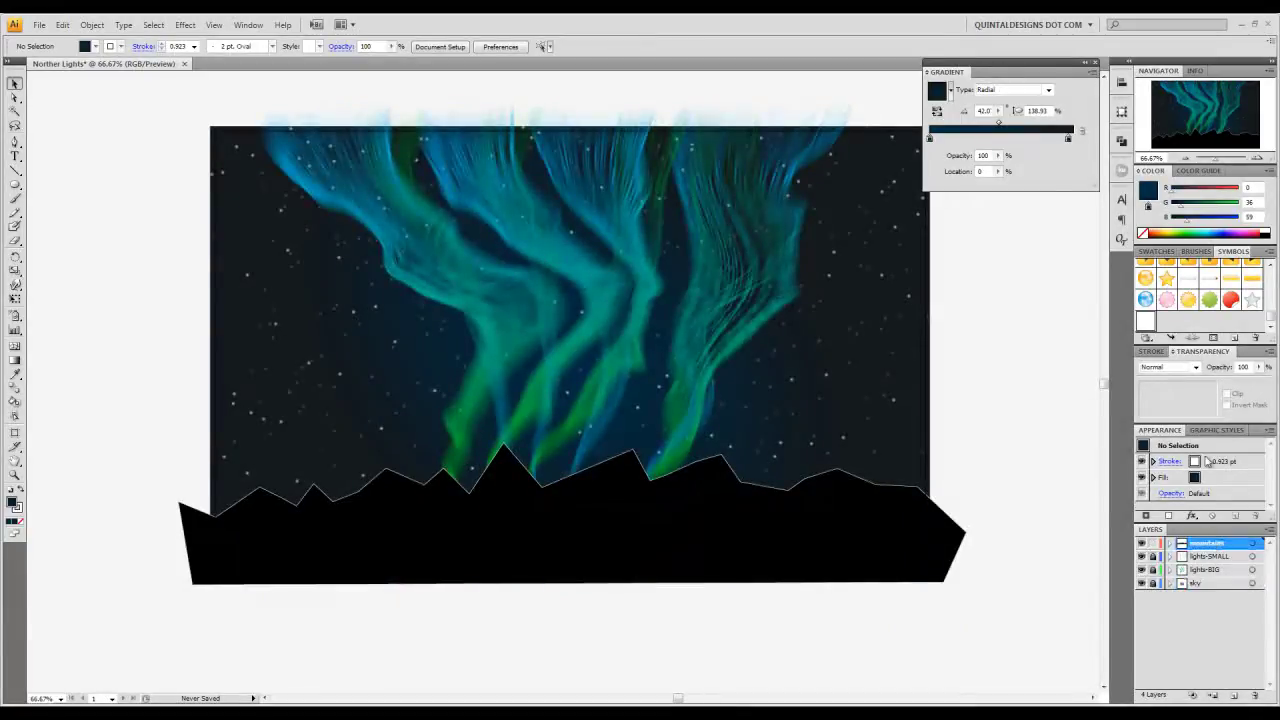
click(1252, 158)
drag(1178, 103, 1206, 120)
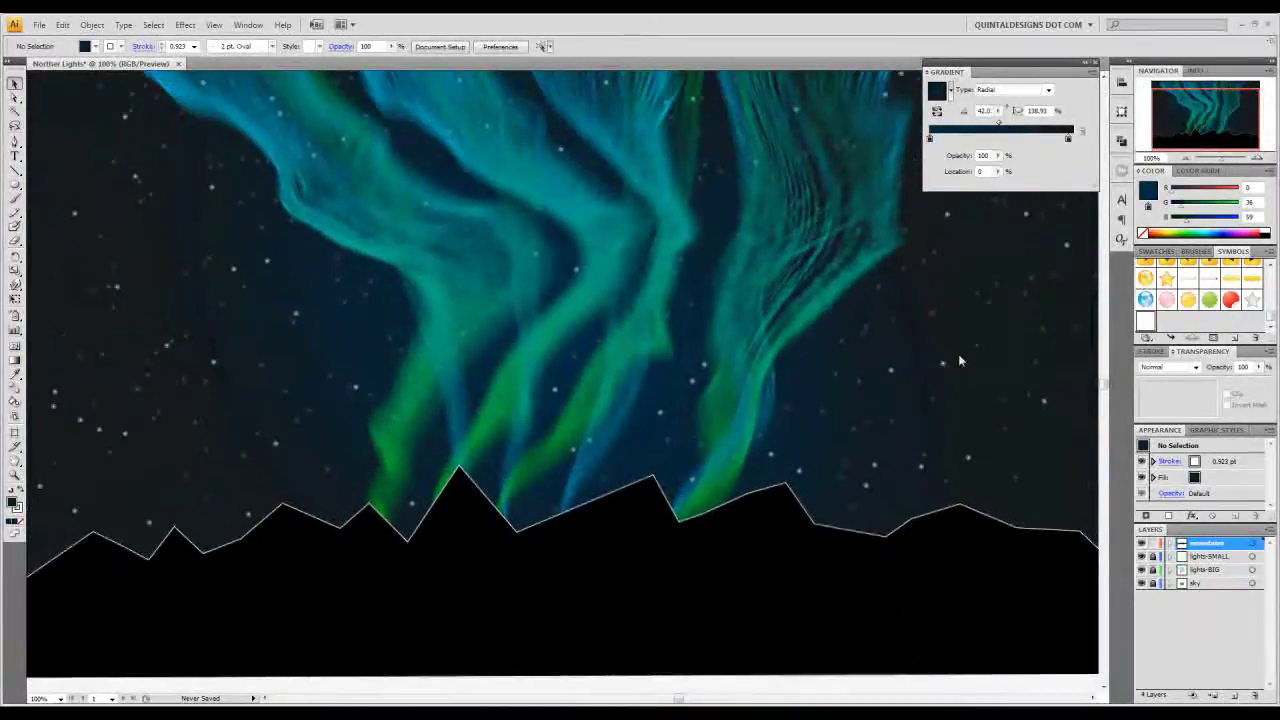
- Apply a Roughen effect to the mountain silhouette with an absolute size of 9 px, detail of 7 per inch and corner points
click(585, 617)
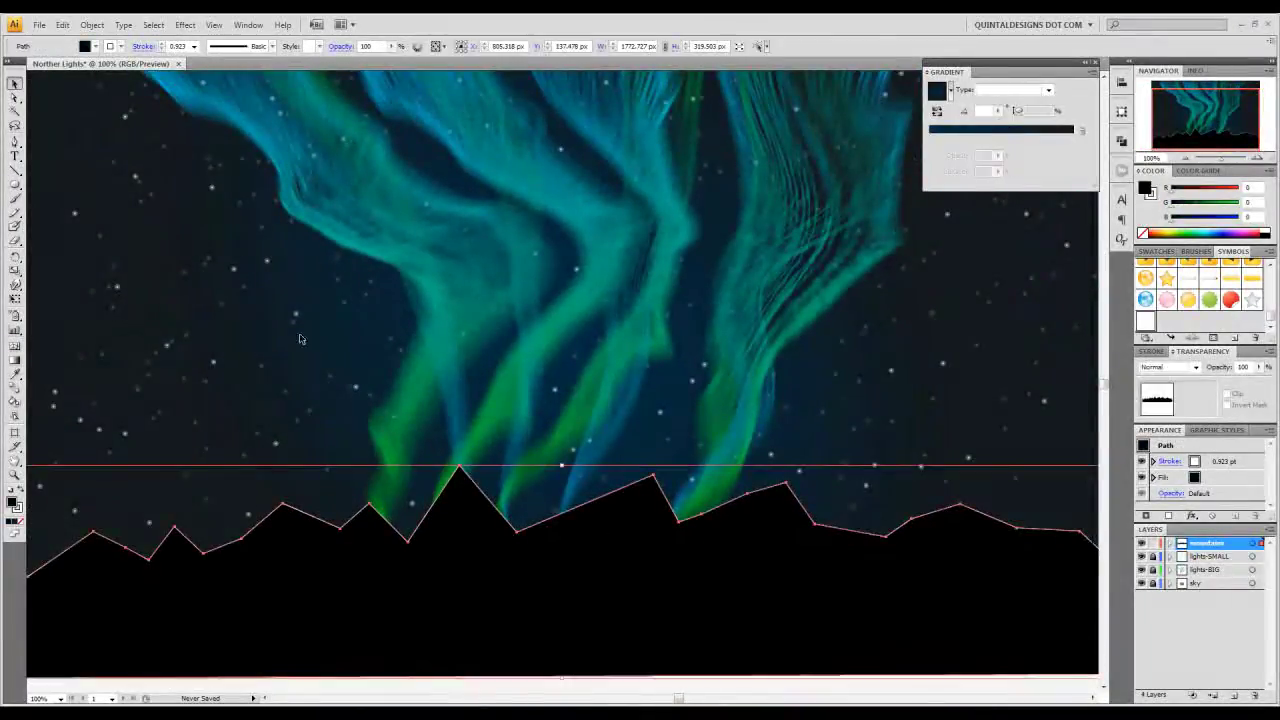
click(185, 25)
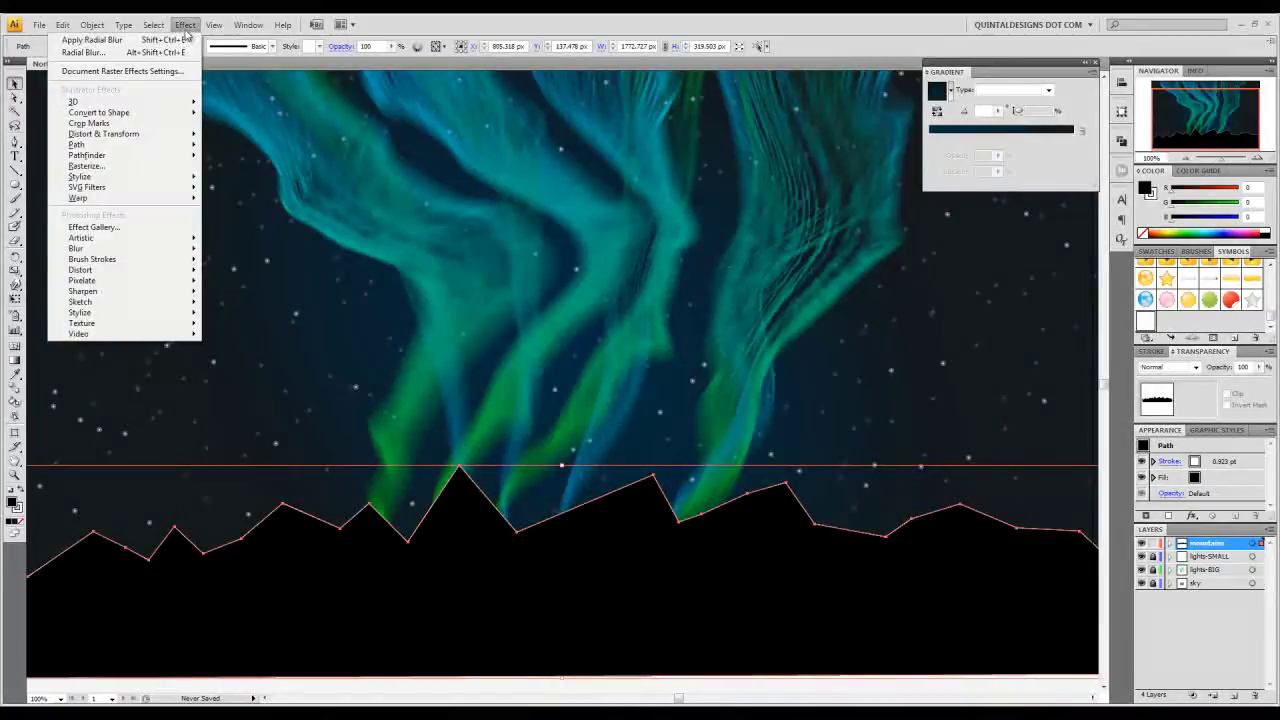
mouse_move(154, 141)
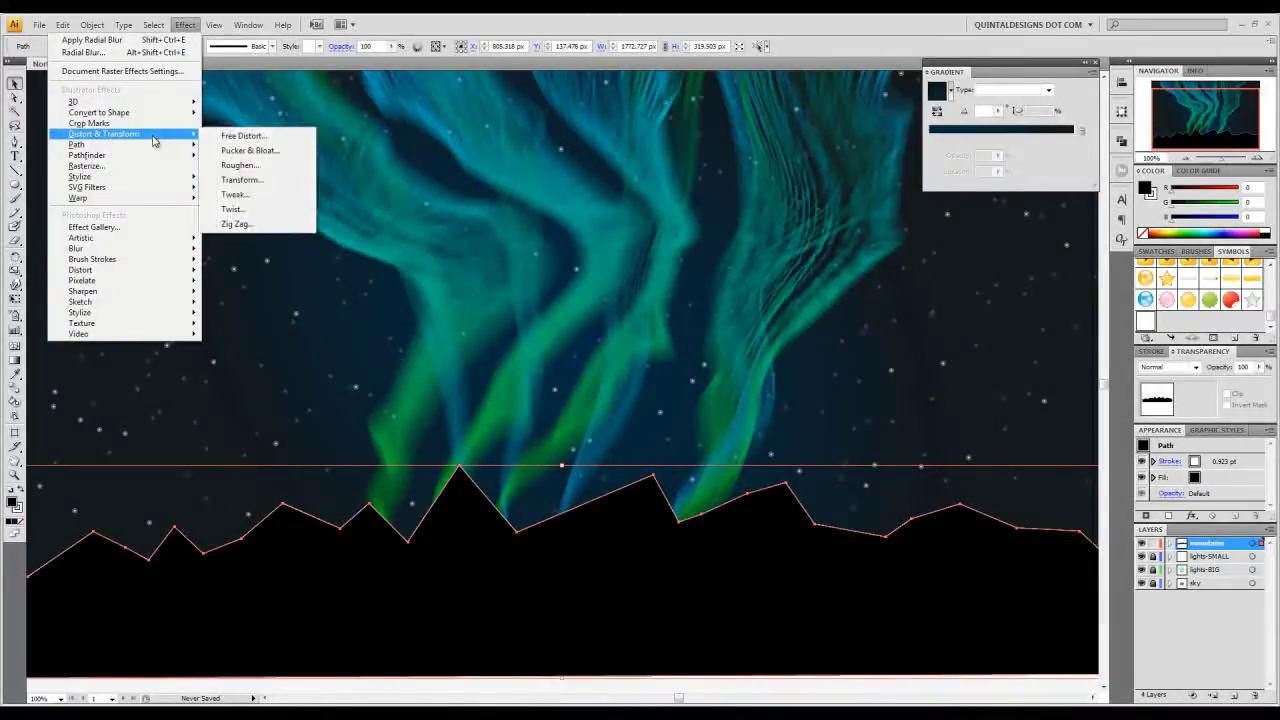
click(280, 168)
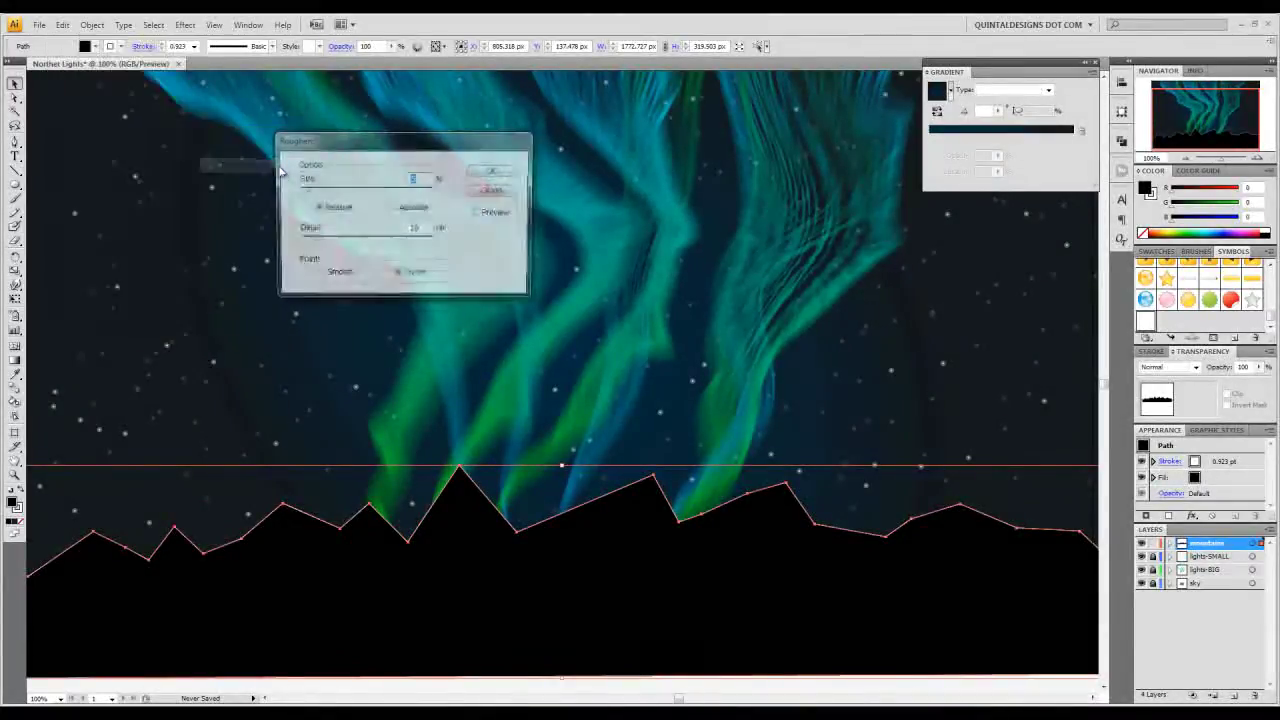
click(479, 214)
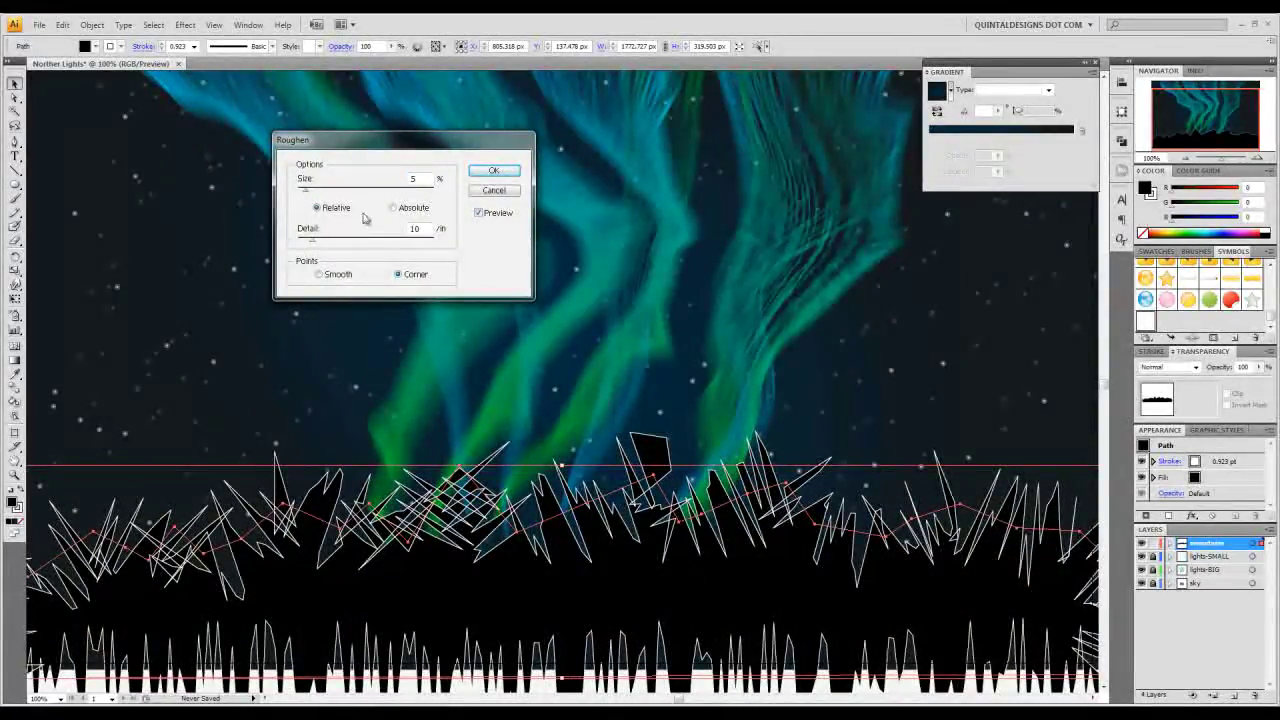
click(394, 208)
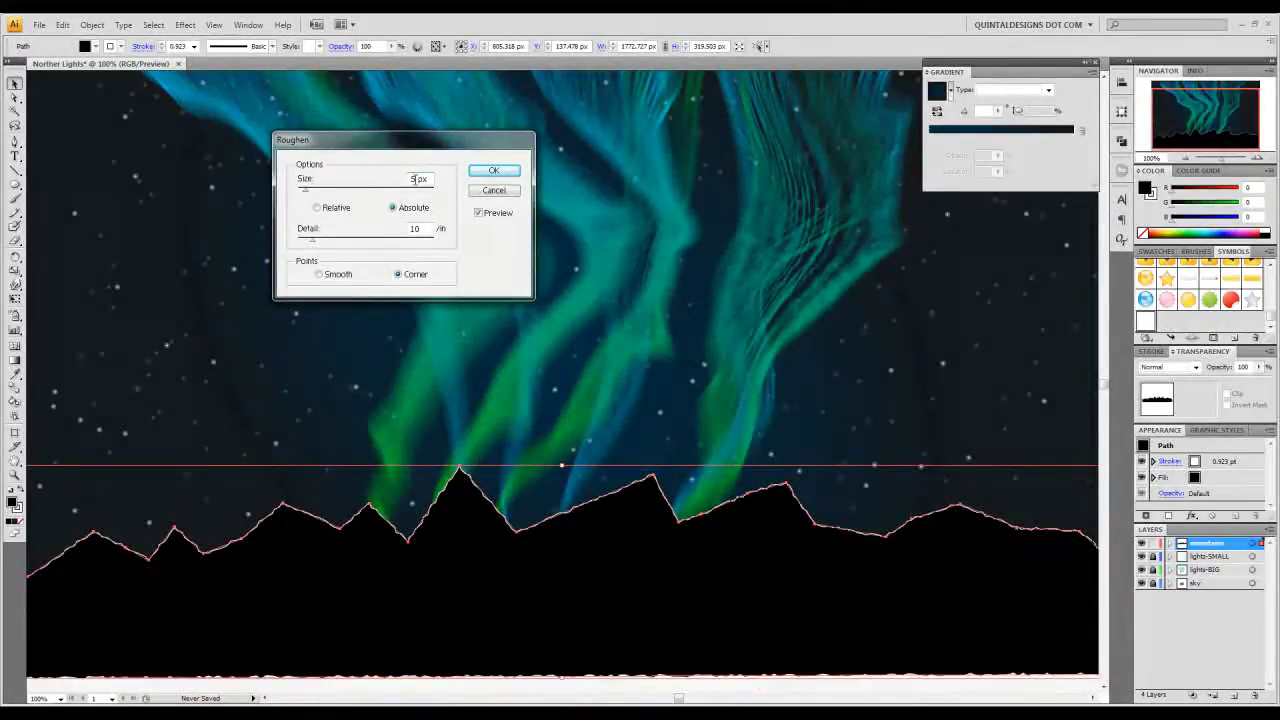
key(Up)
key(Up)
key(Up)
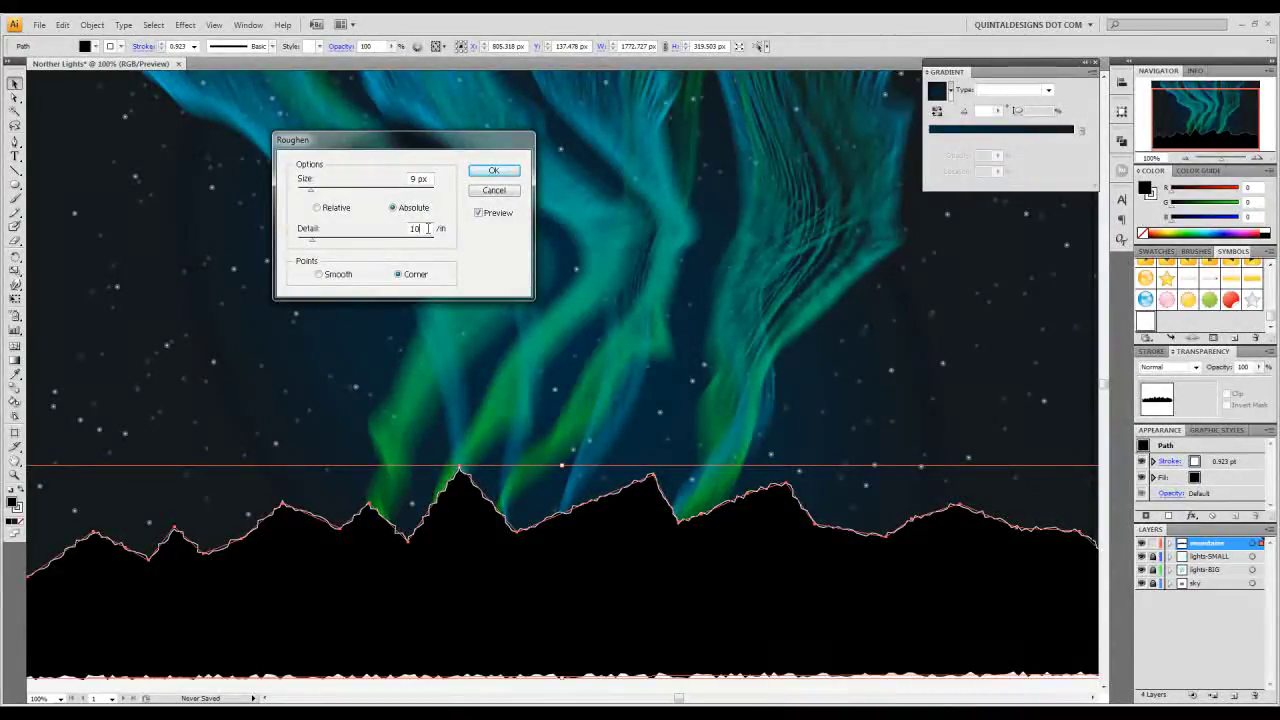
key(Down)
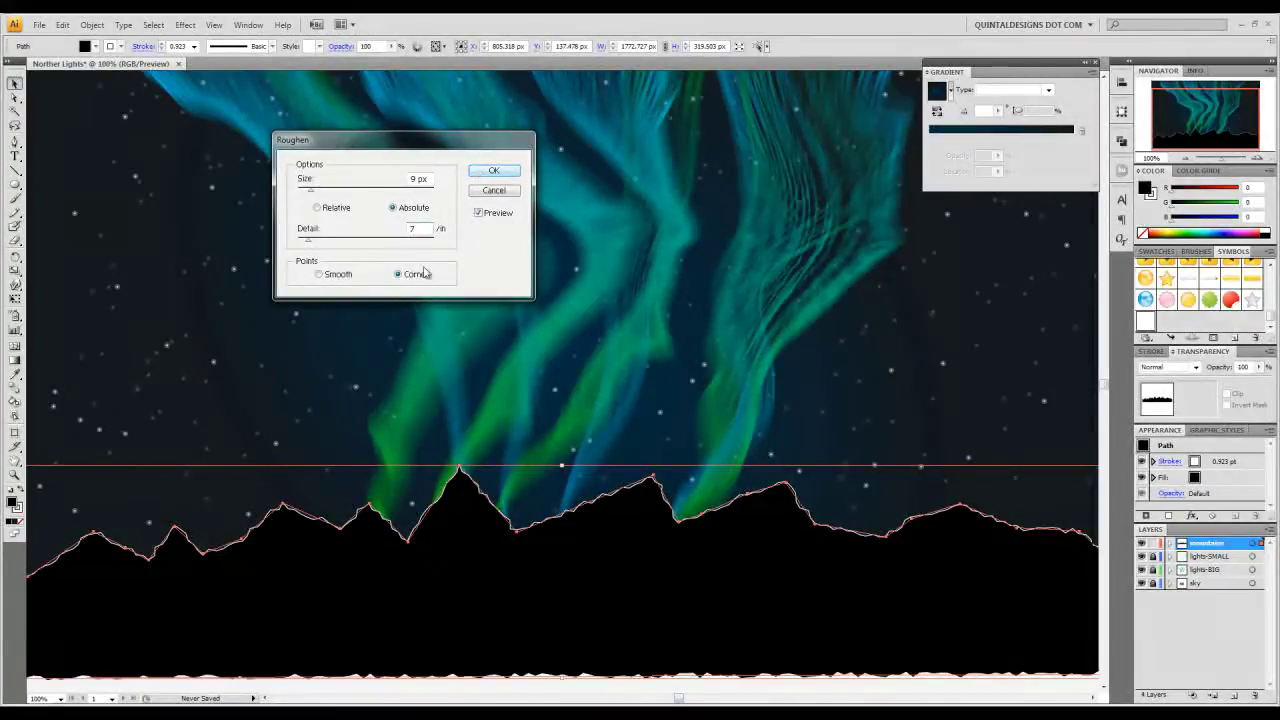
click(505, 171)
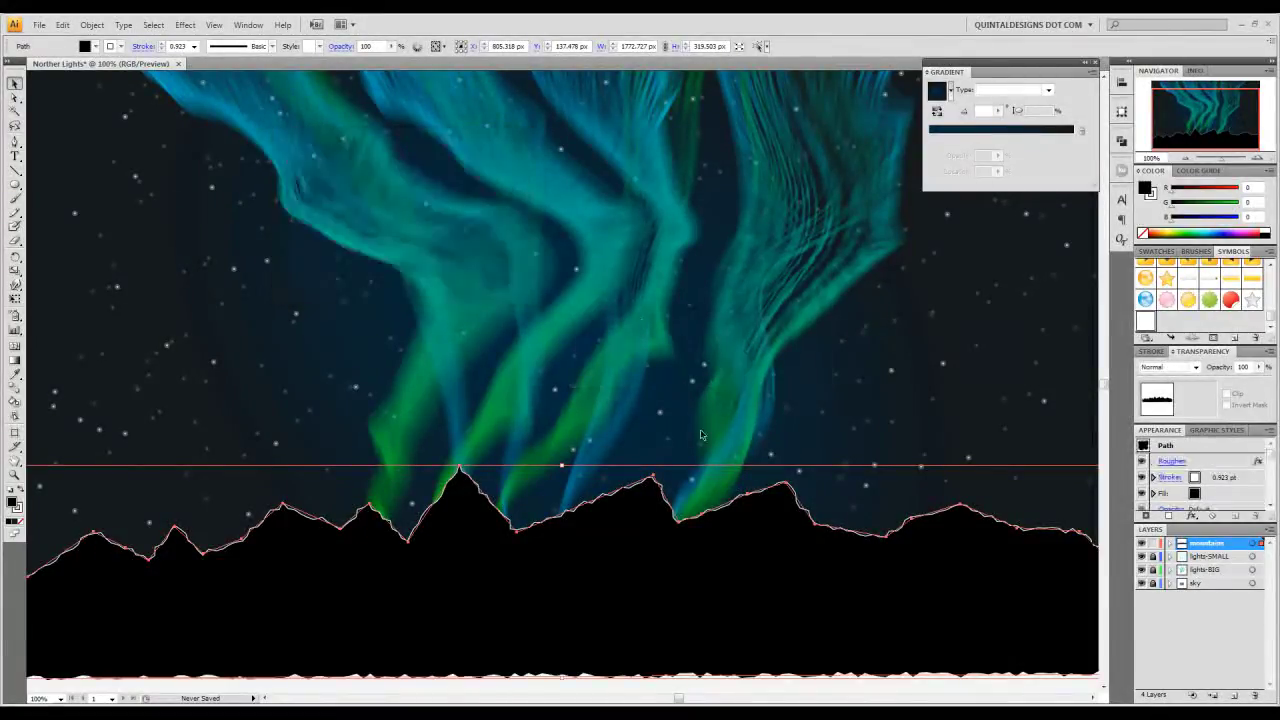
key(ctrl+shift+a)
- Set the roughened mountain silhouette's blending mode to Multiply
drag(783, 547, 761, 459)
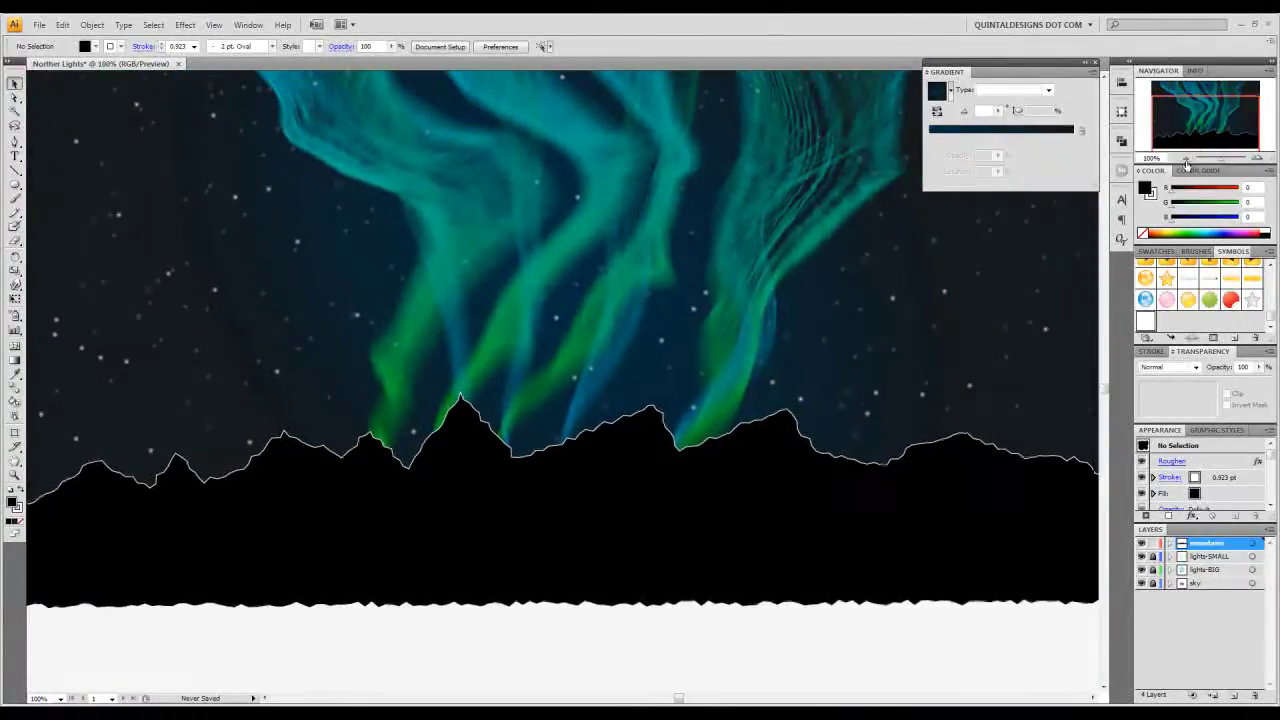
key(ctrl+minus)
drag(743, 360, 740, 391)
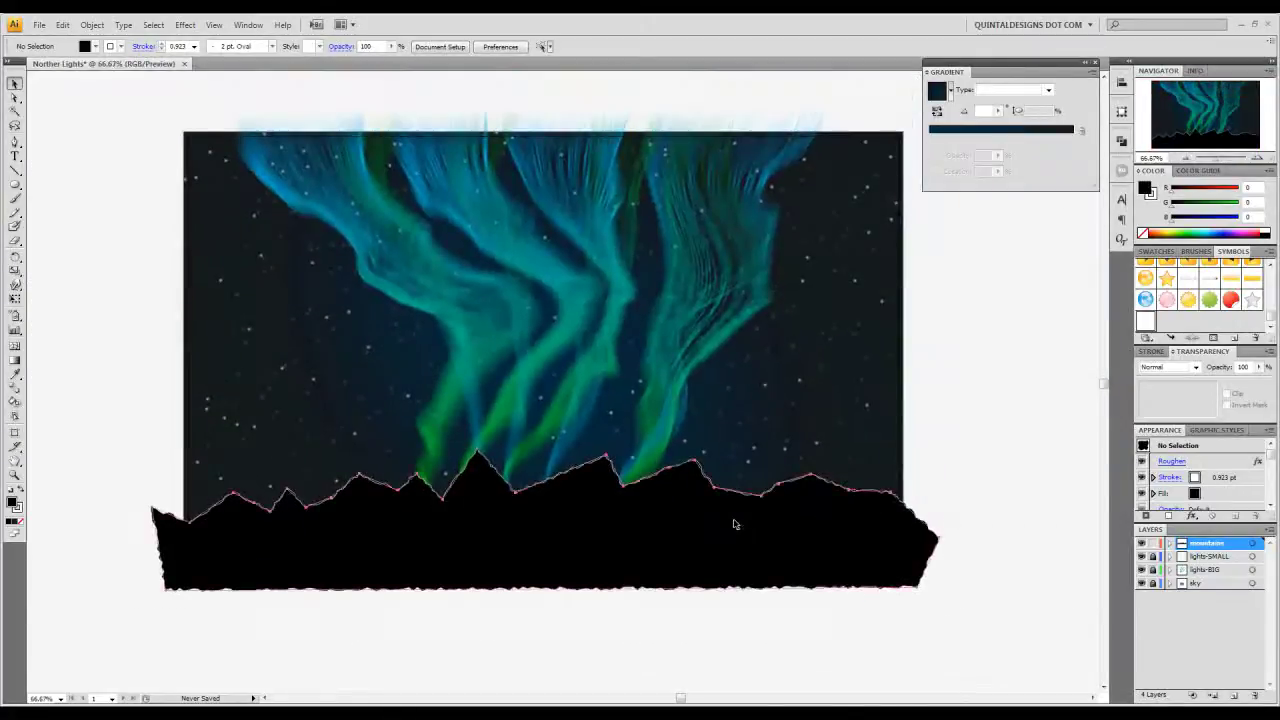
click(734, 523)
click(1195, 367)
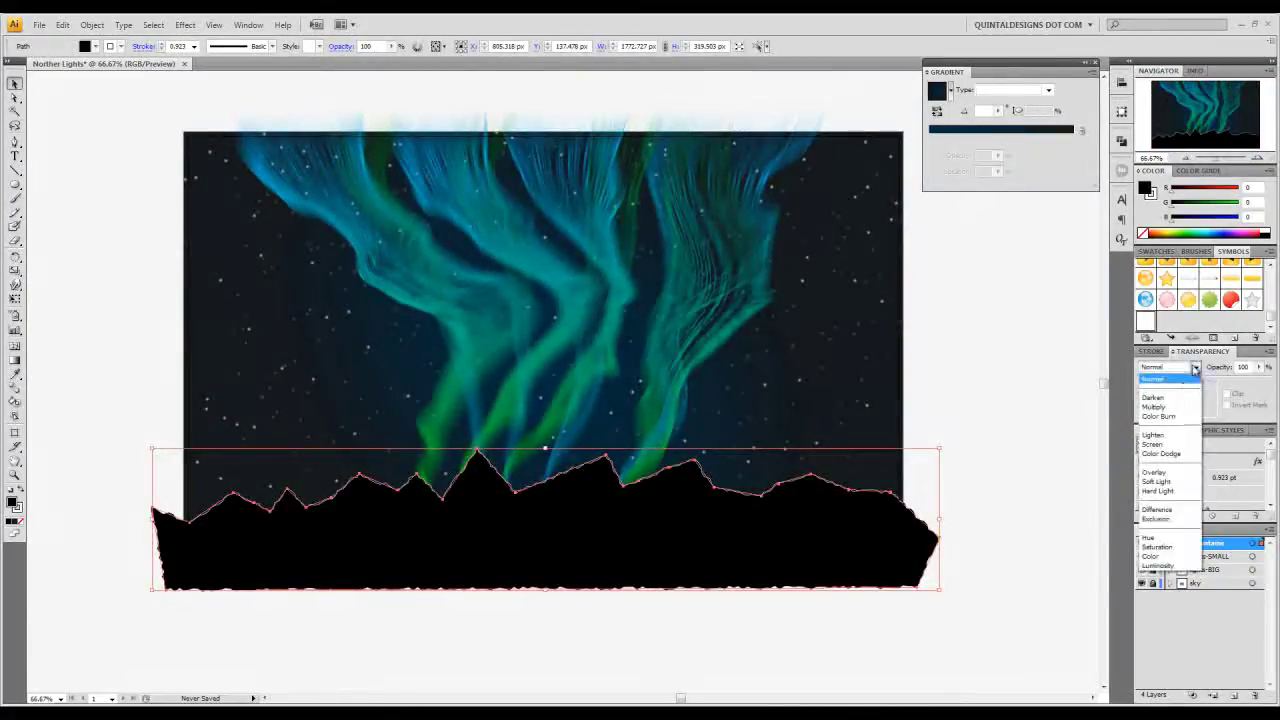
click(1174, 408)
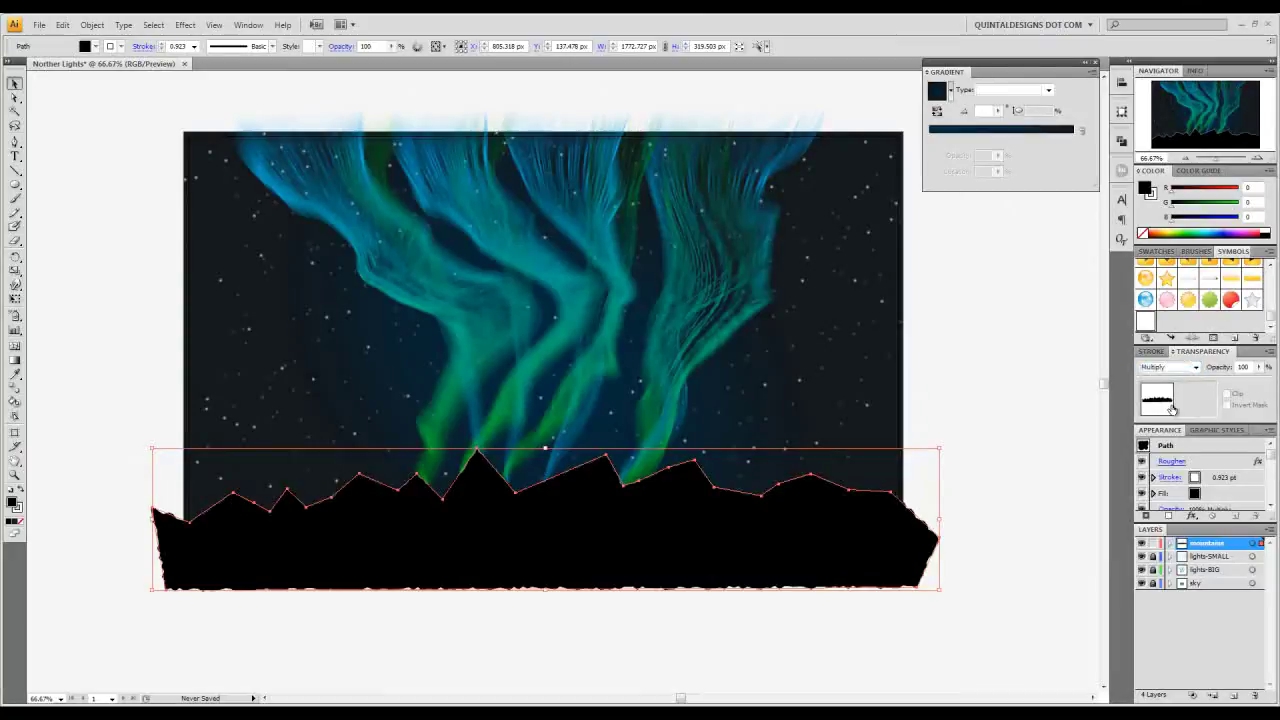
click(987, 450)
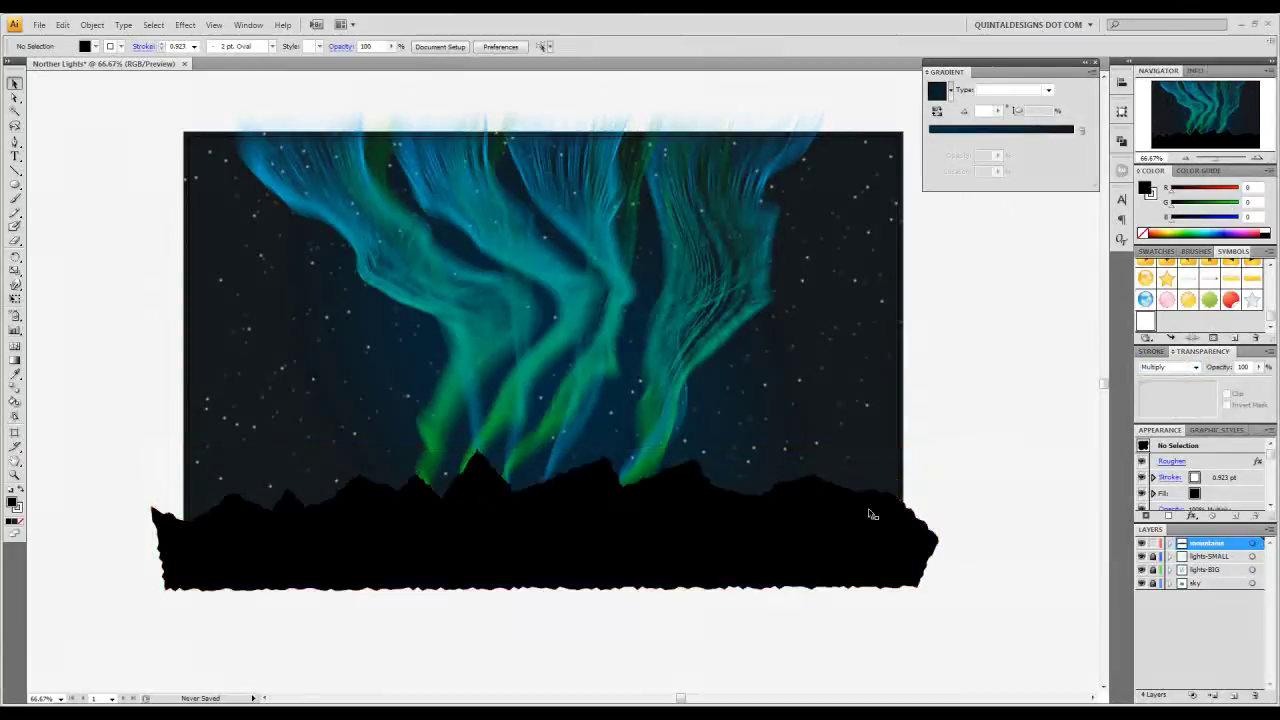
click(610, 515)
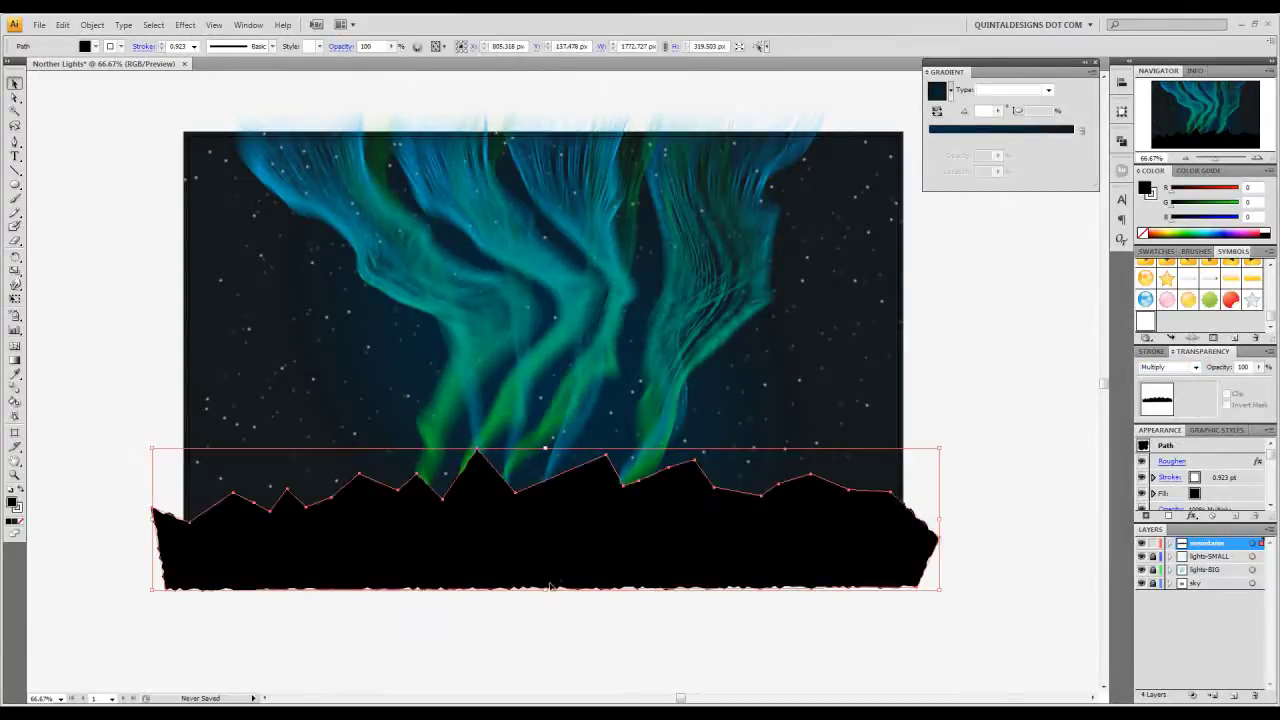
- Move the roughened mountain silhouette down about 47 px
drag(545, 592, 544, 632)
click(984, 524)
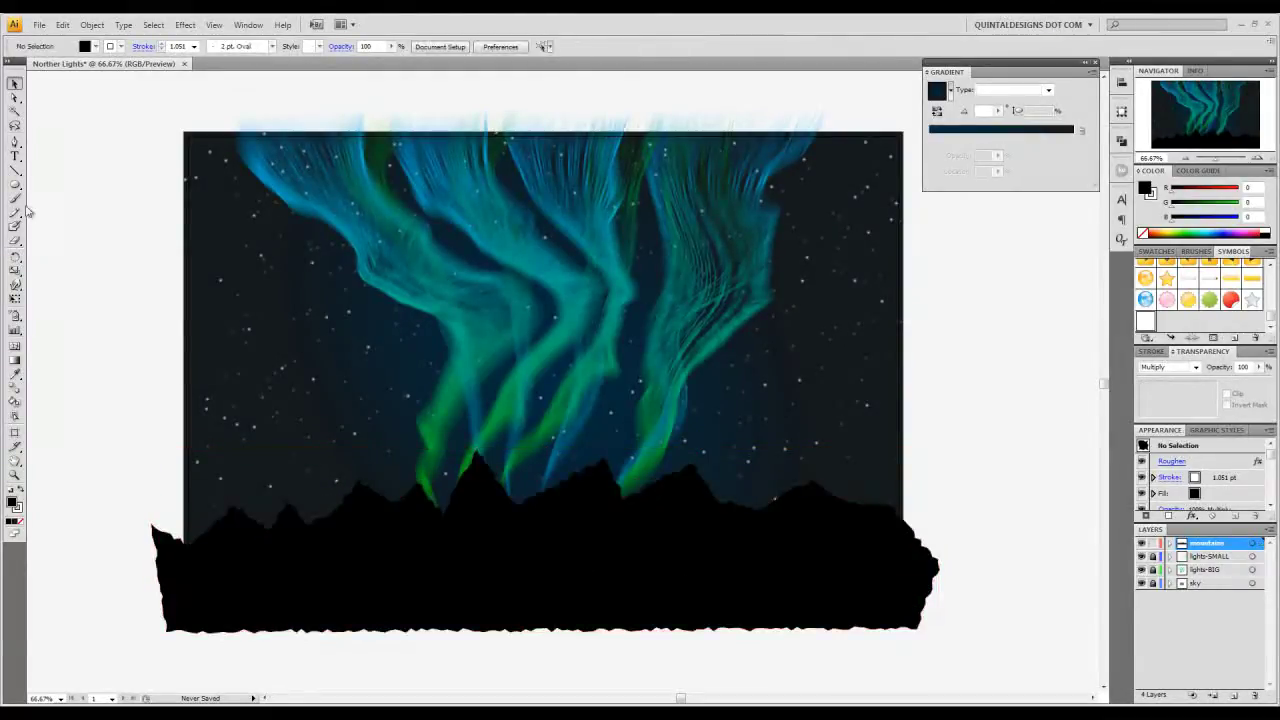
- Use the Pen tool to outline a second jagged ridge above the first mountains, running from the artboard's left edge past its right edge
click(14, 143)
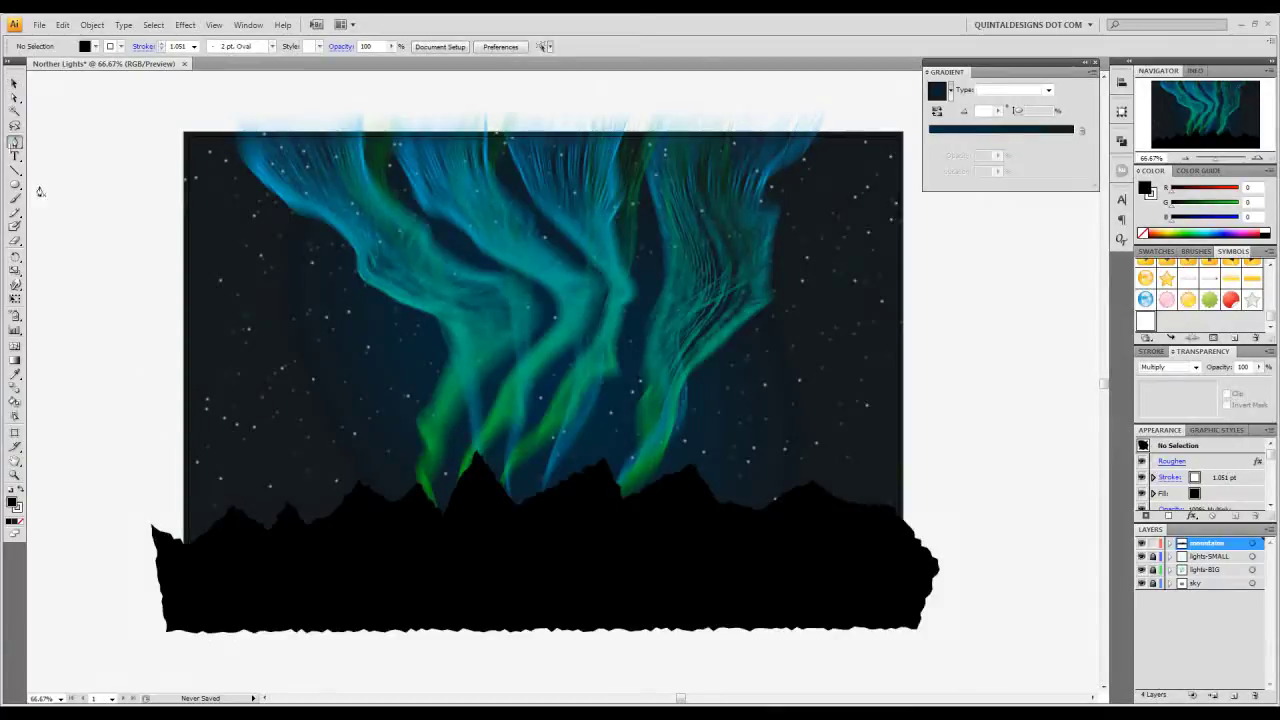
click(180, 497)
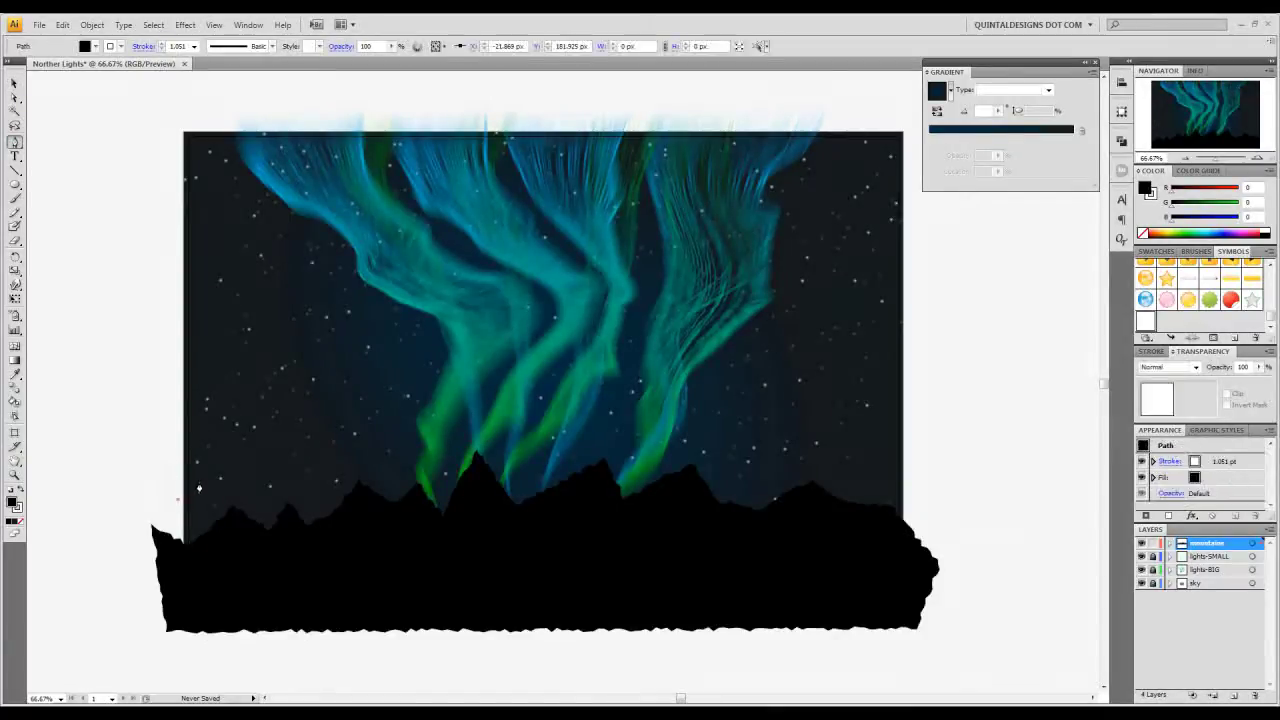
click(214, 477)
click(247, 494)
click(258, 480)
click(278, 512)
click(331, 483)
click(352, 498)
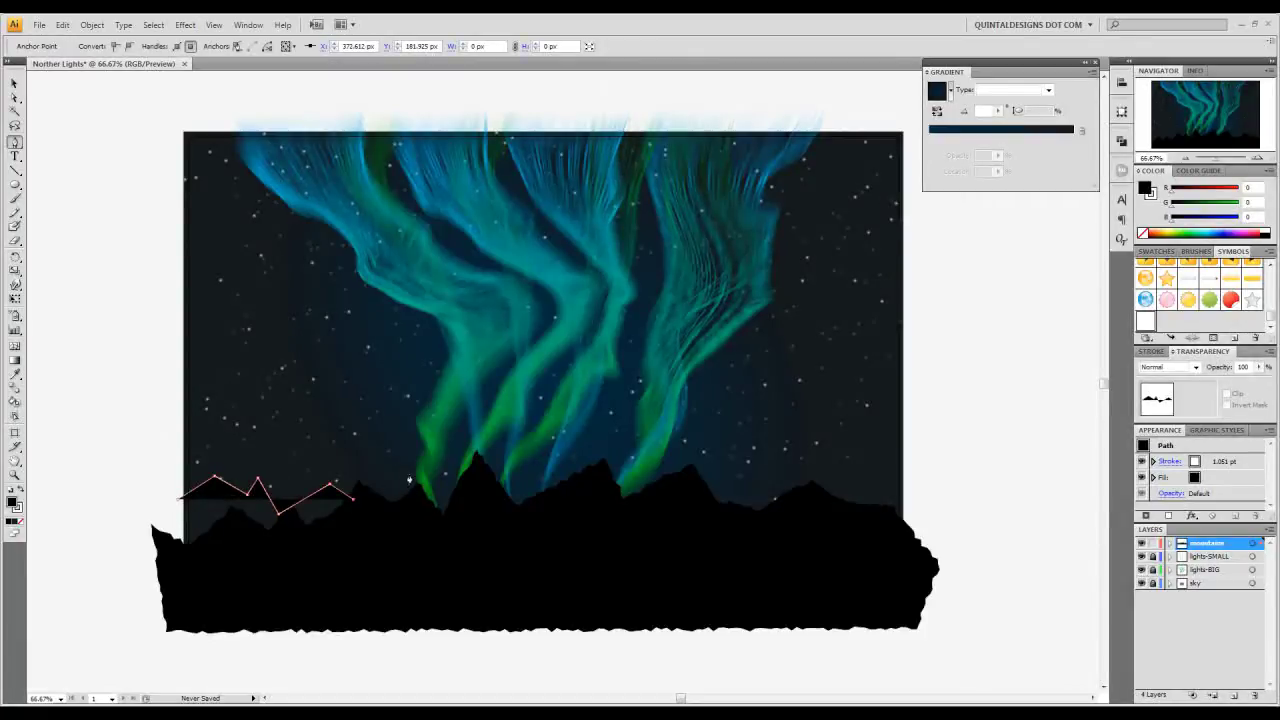
click(399, 469)
click(443, 497)
click(454, 469)
click(525, 485)
click(543, 460)
click(606, 482)
click(641, 461)
click(680, 480)
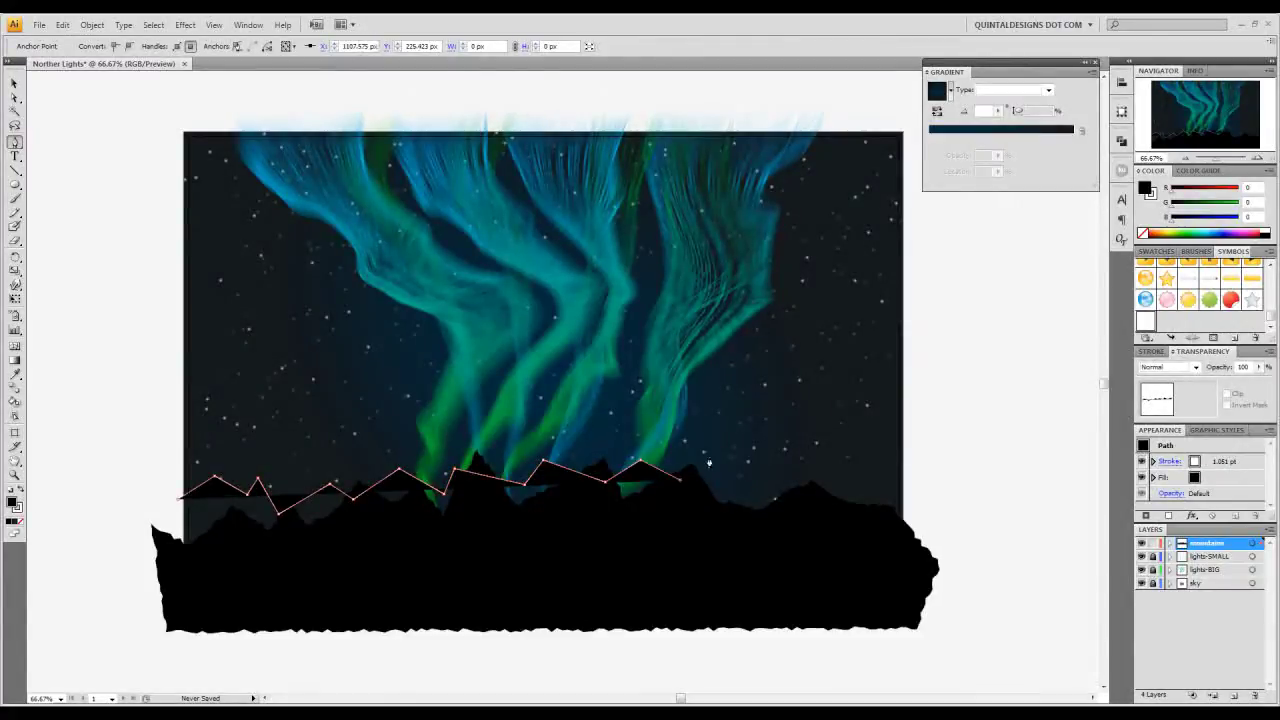
click(718, 450)
click(750, 448)
click(756, 417)
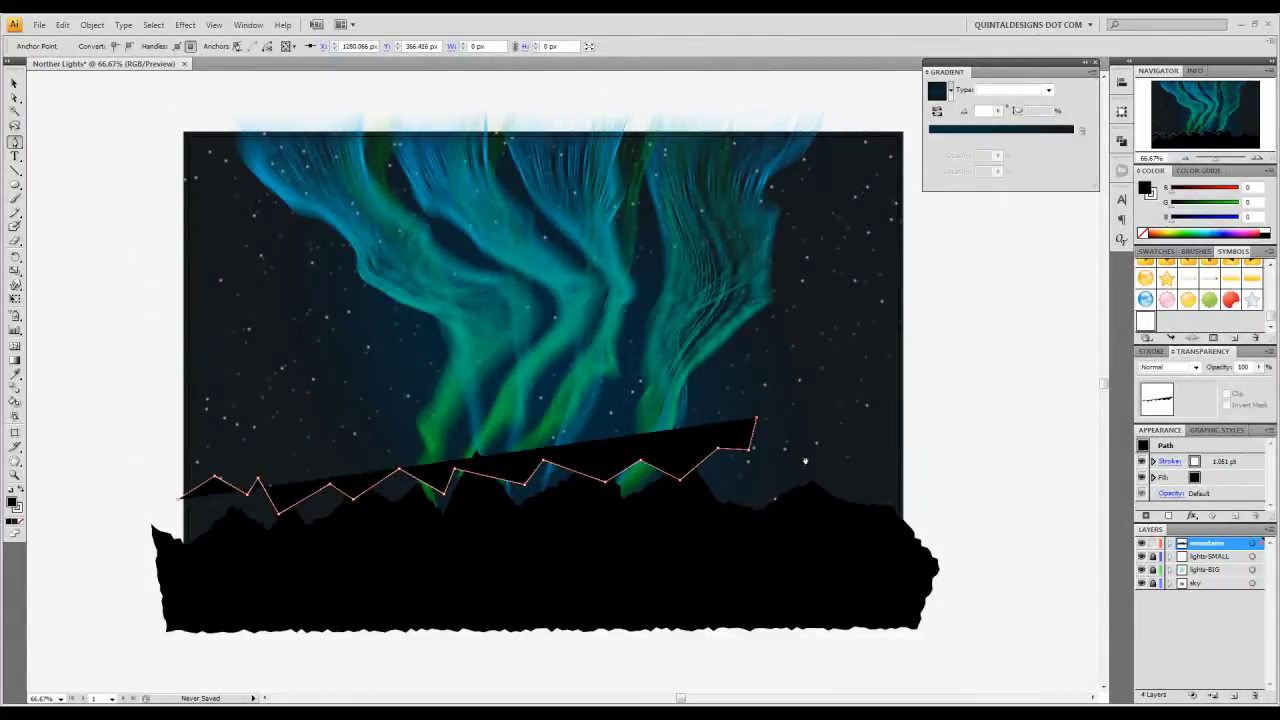
click(803, 458)
click(845, 463)
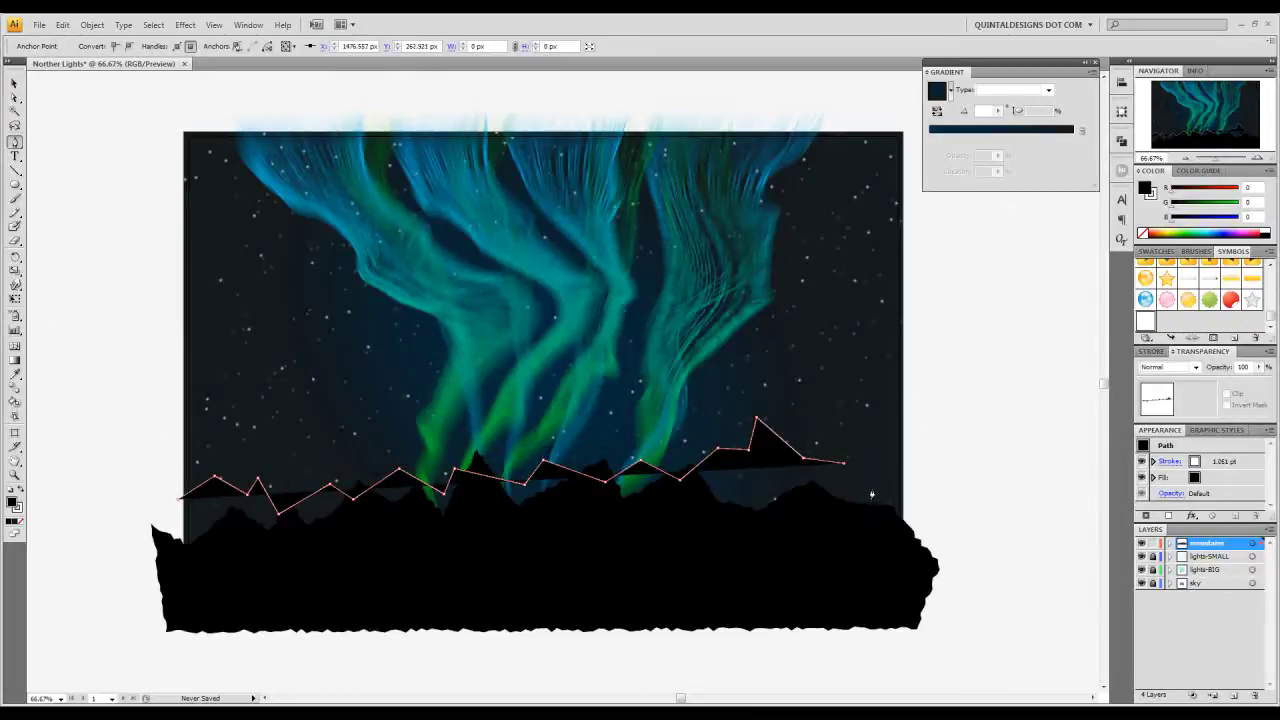
click(890, 430)
click(935, 466)
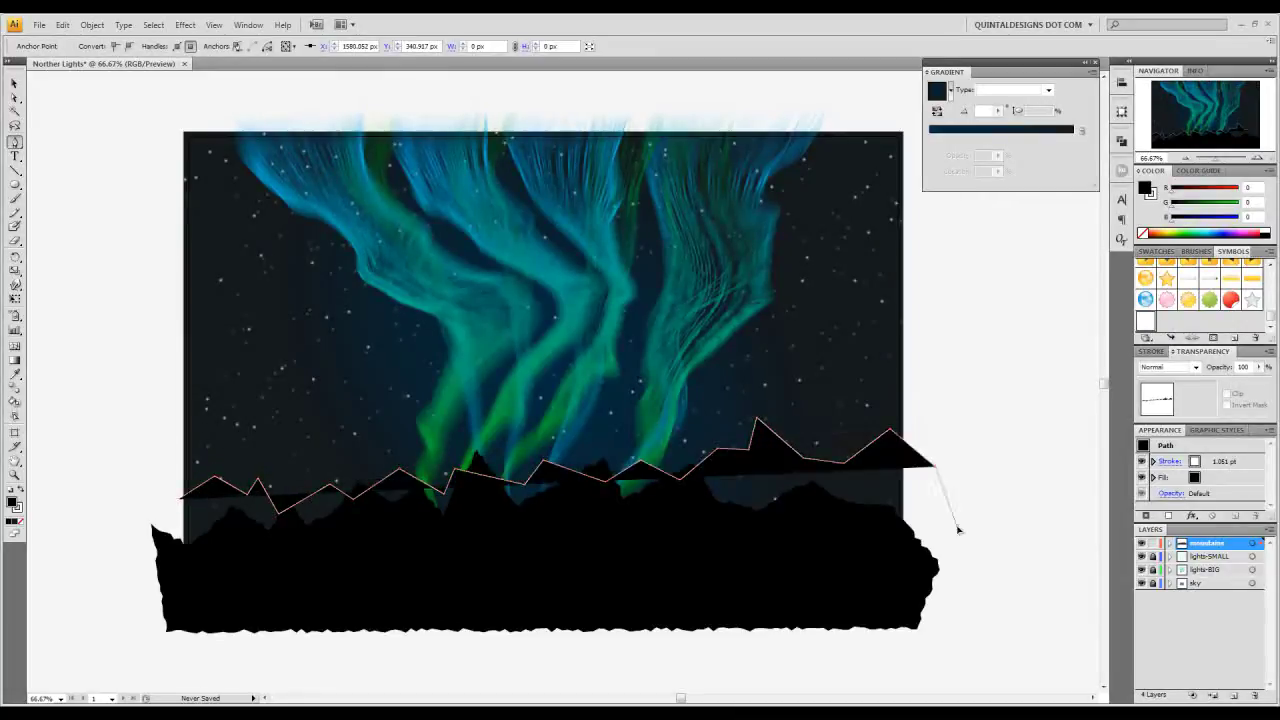
- Close the second ridge along its base, forming a shape about 1869 px wide that overhangs both sides of the artboard
click(957, 525)
click(937, 572)
click(826, 573)
click(288, 577)
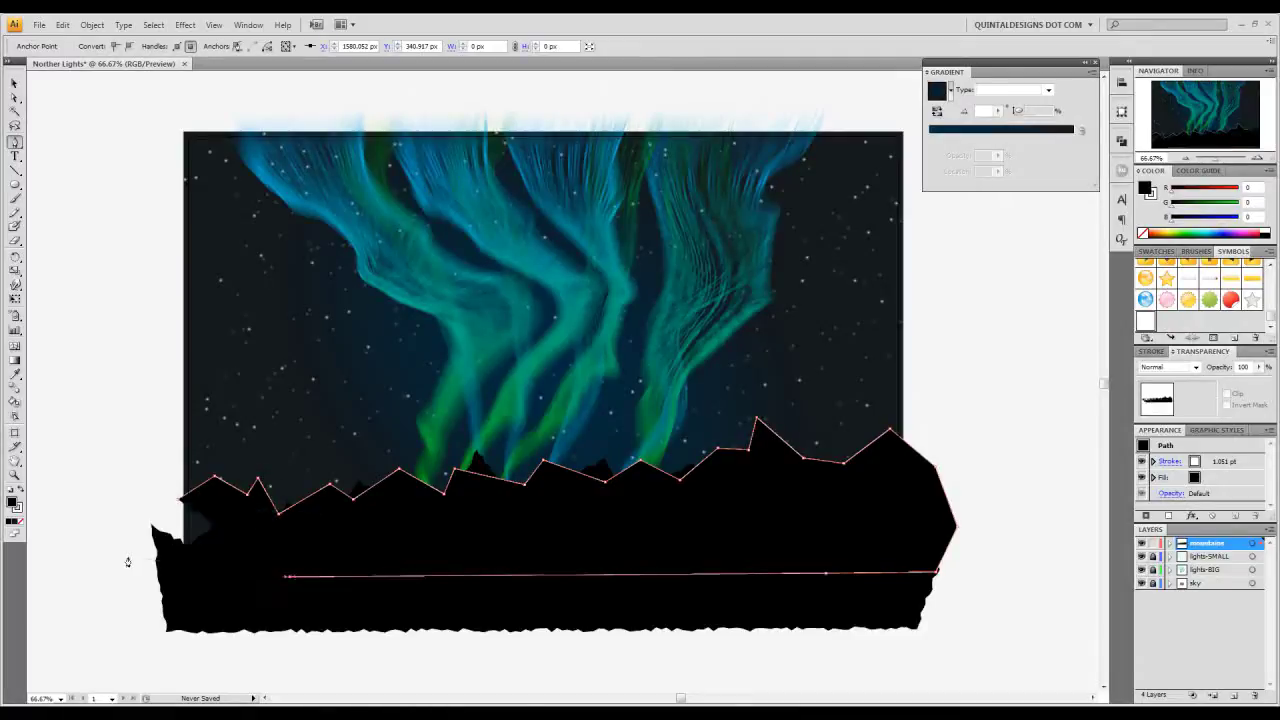
click(127, 556)
click(178, 499)
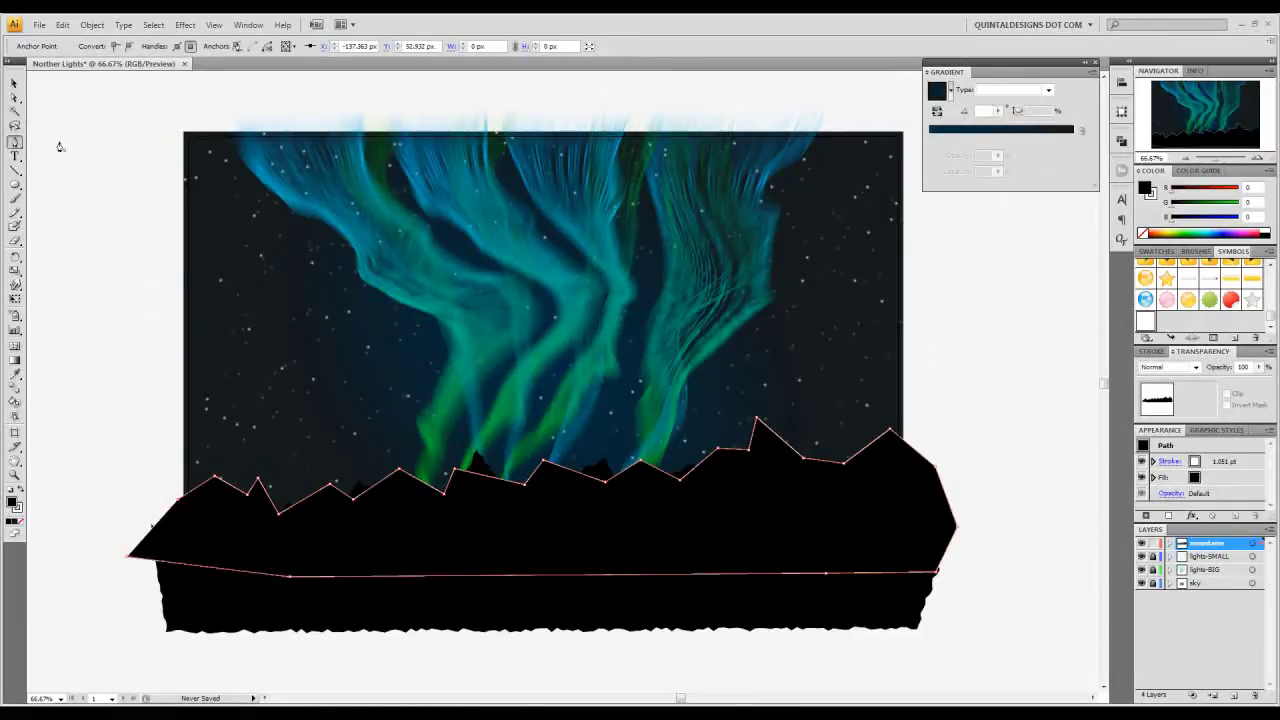
- Apply the last-used Roughen effect to the second mountain shape
click(184, 24)
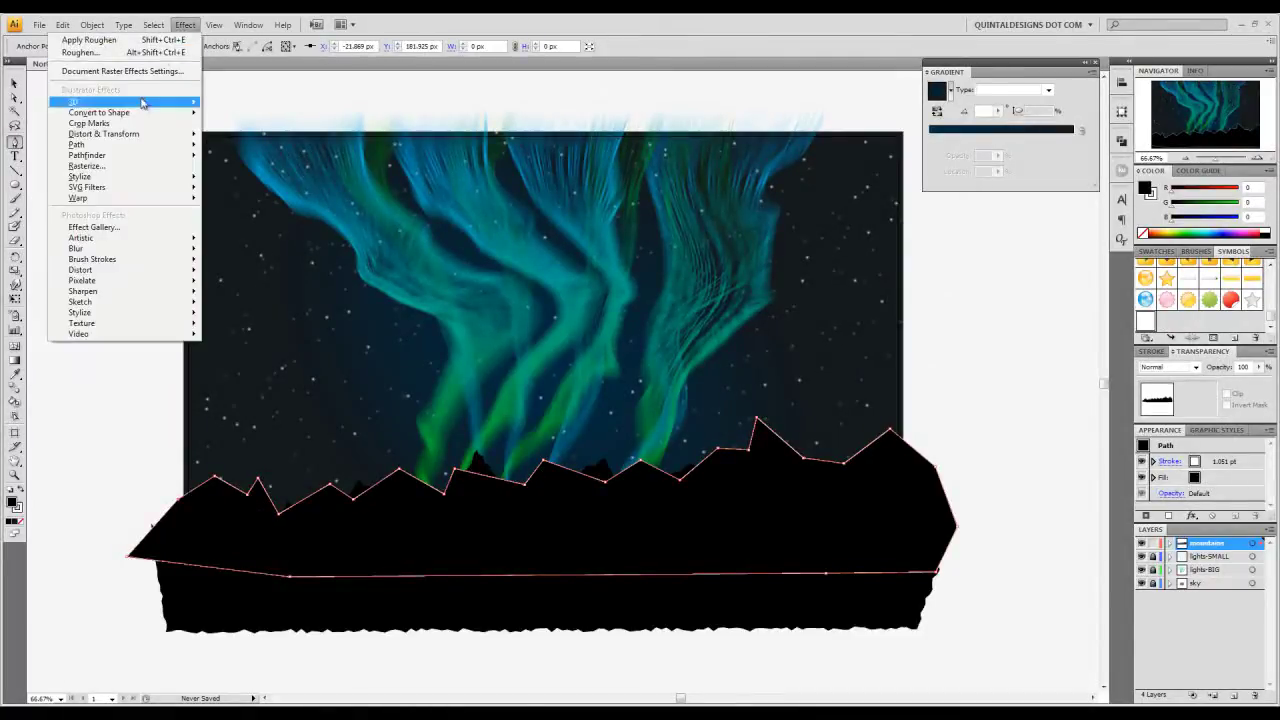
click(90, 40)
click(14, 83)
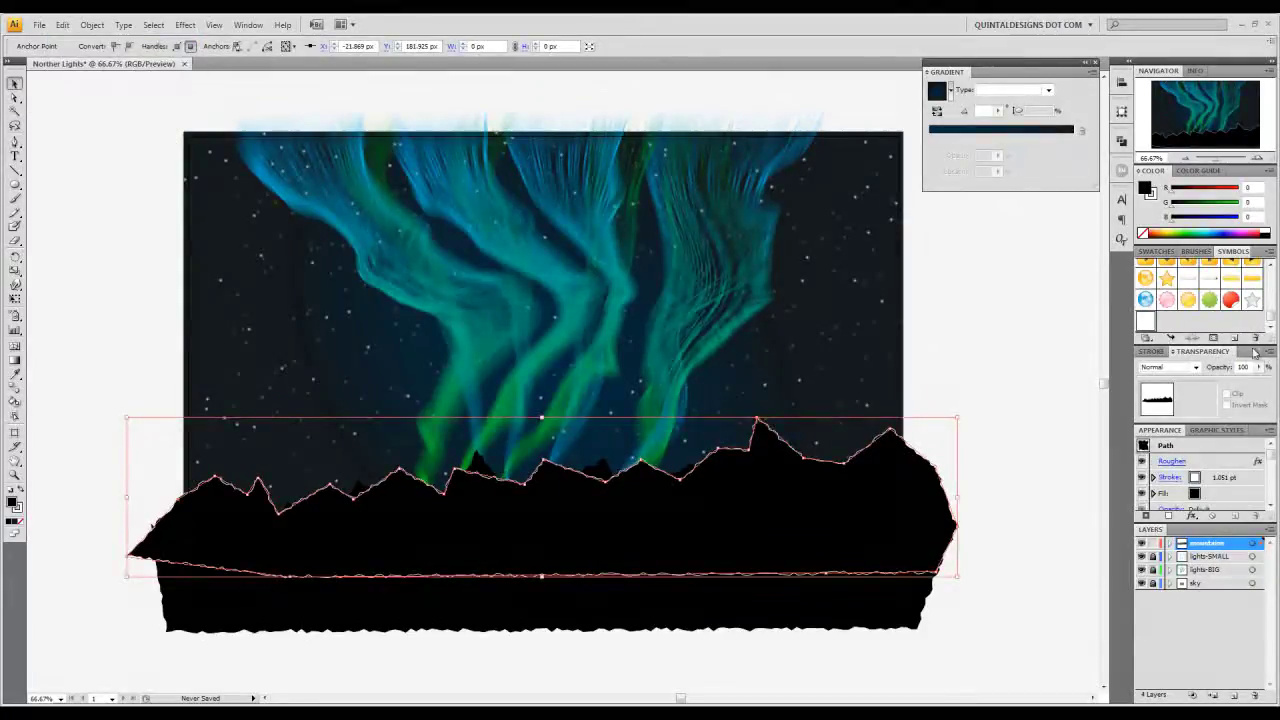
- Set the second mountain shape's blending mode to Multiply and its opacity to 50%
click(1196, 368)
click(1153, 407)
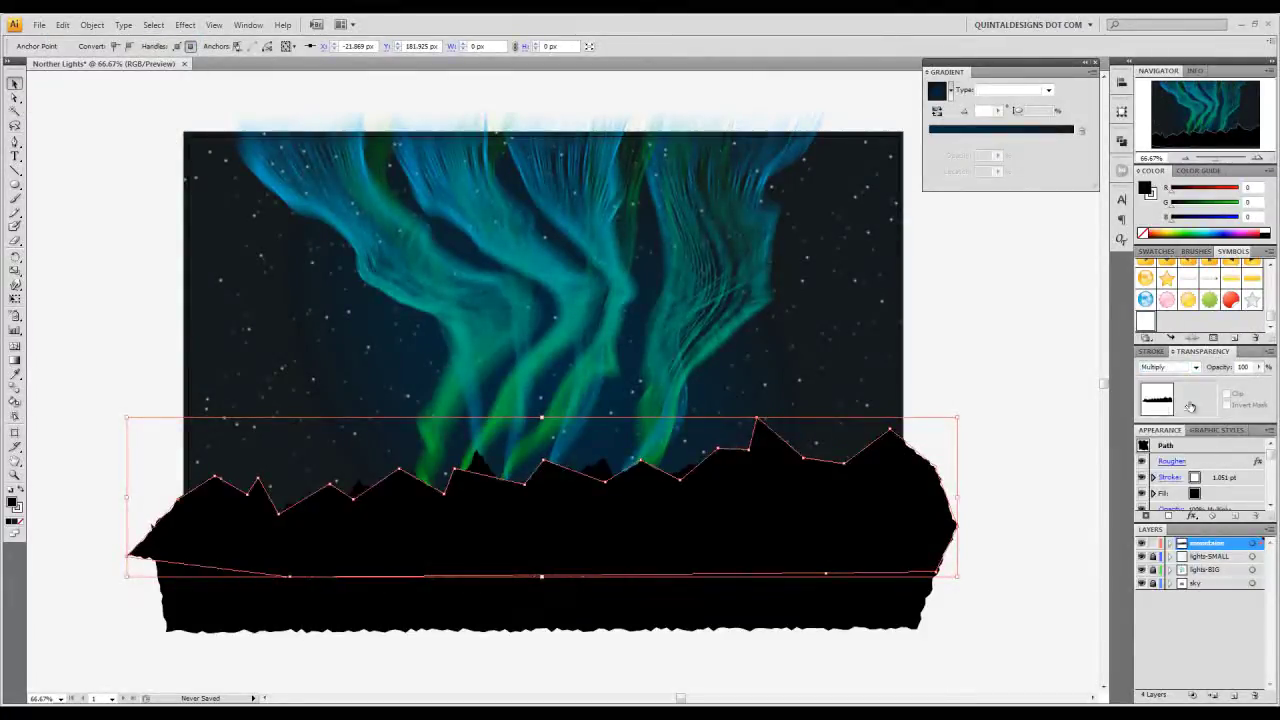
click(1244, 367)
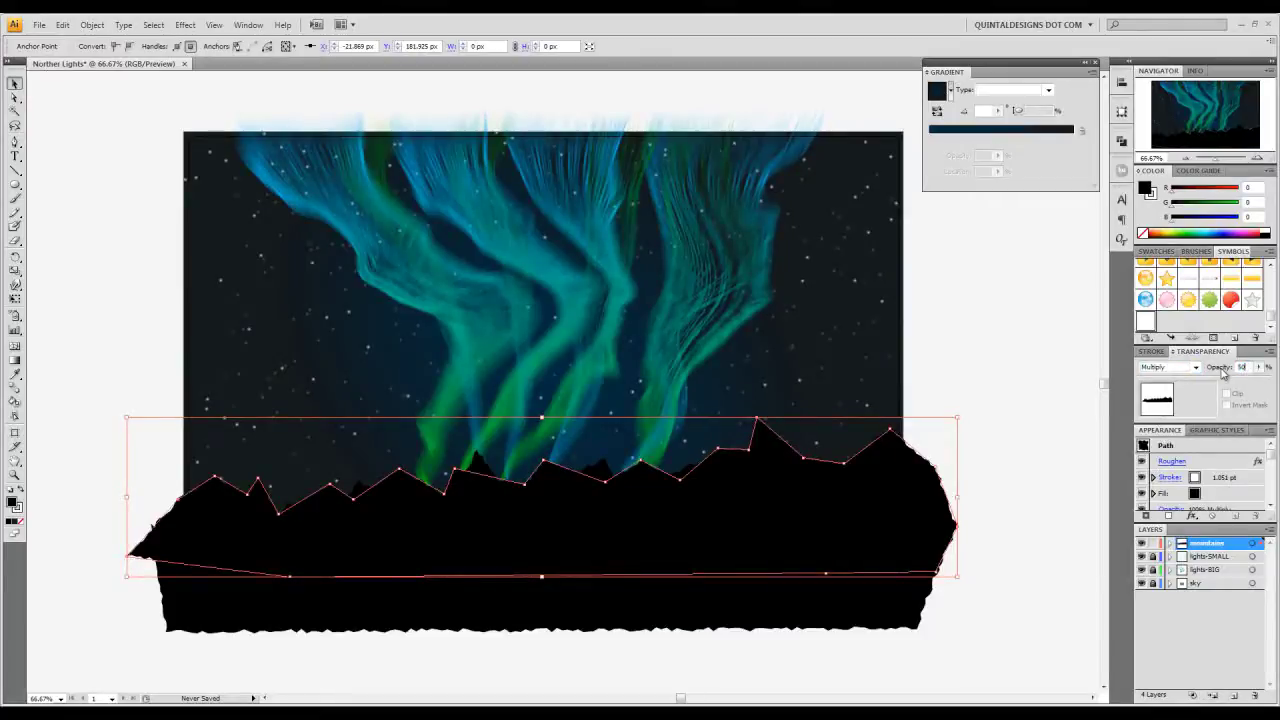
key(Return)
click(982, 372)
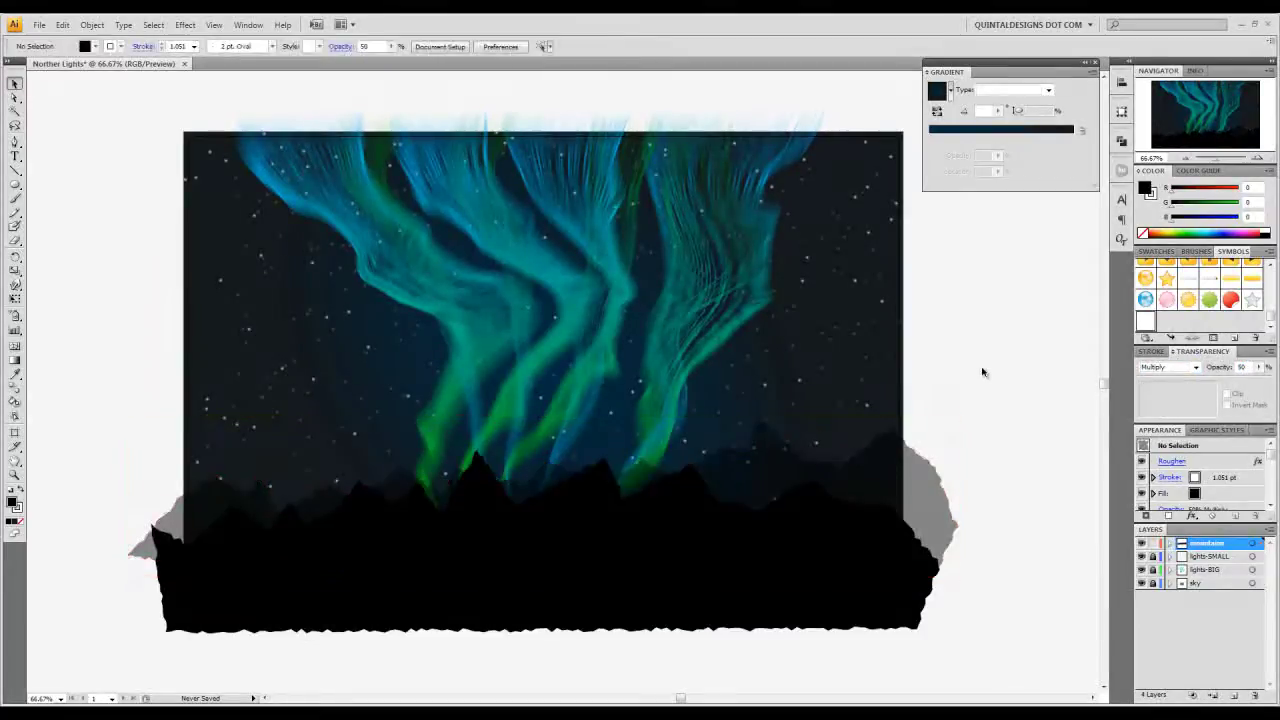
- Duplicate the 50% opacity mountain shape in place
click(1257, 158)
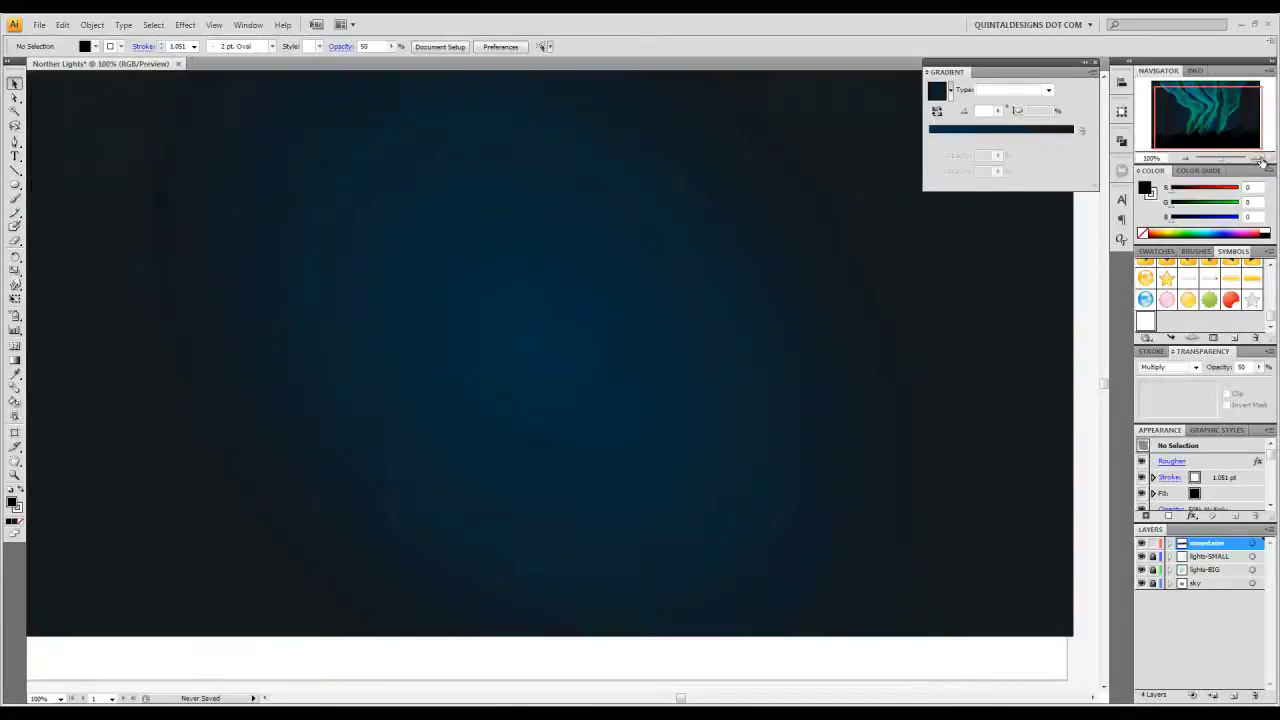
drag(662, 297, 694, 309)
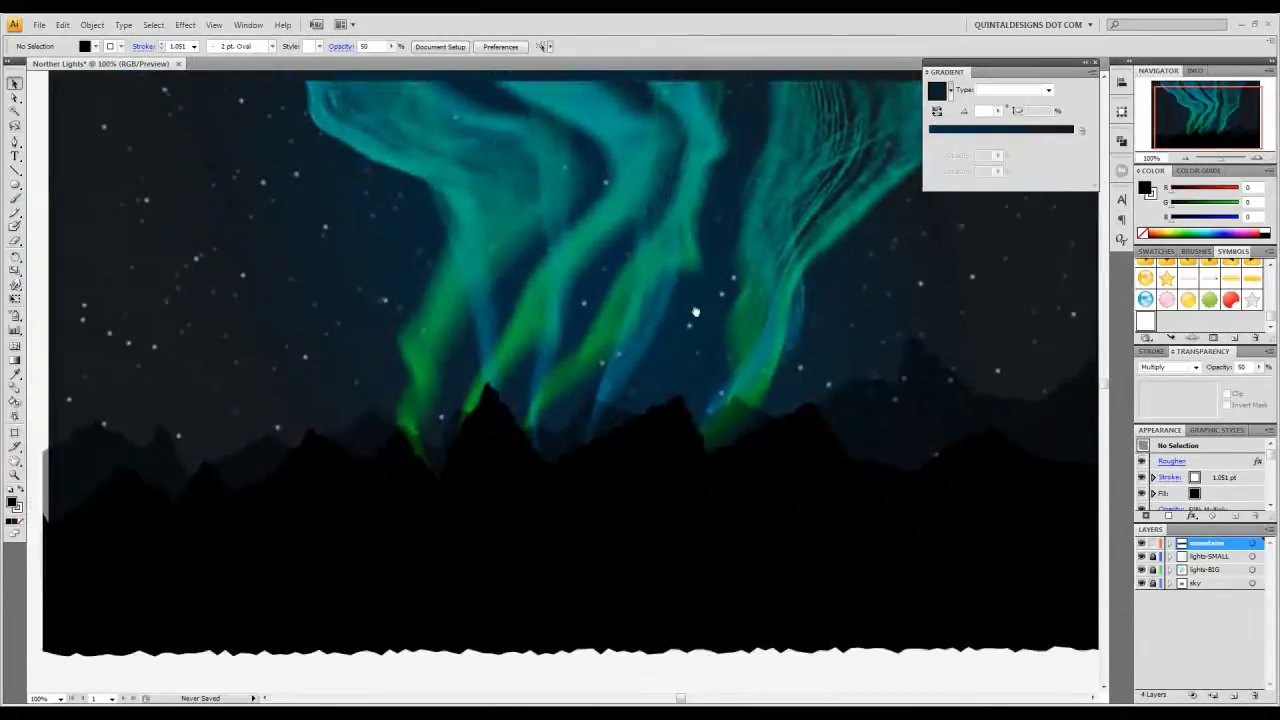
click(576, 424)
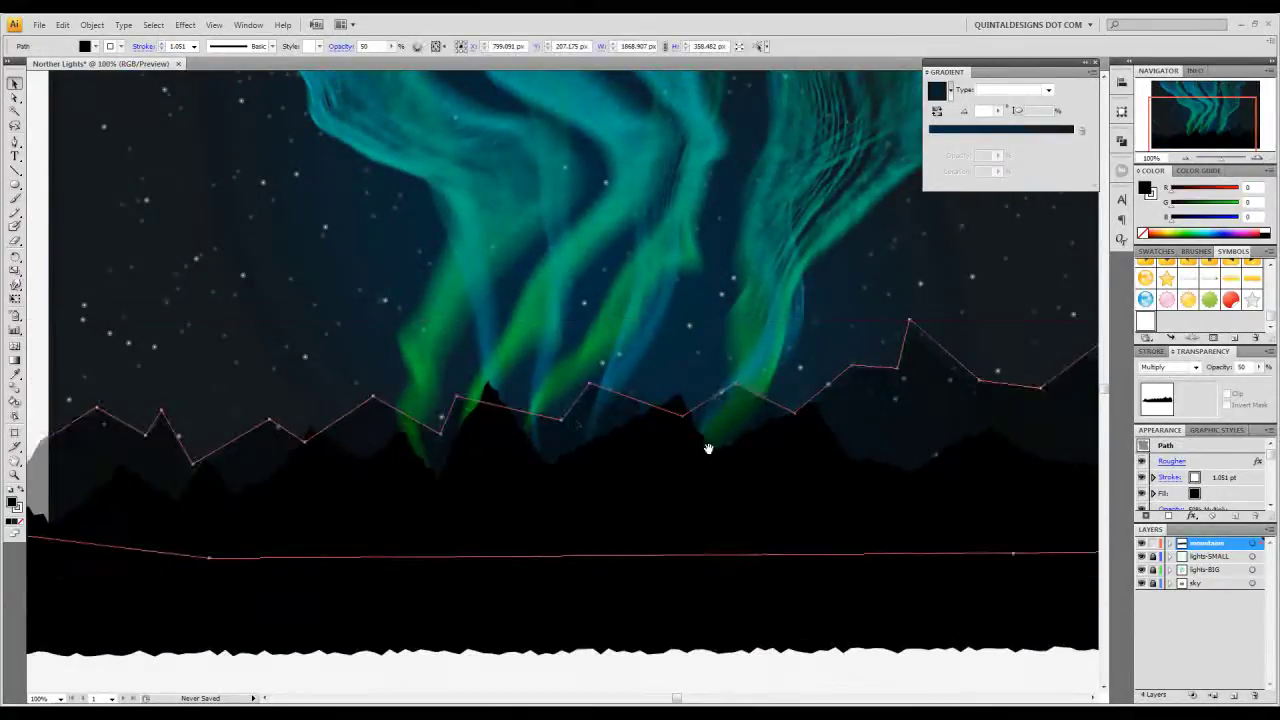
drag(709, 449, 657, 444)
click(1186, 158)
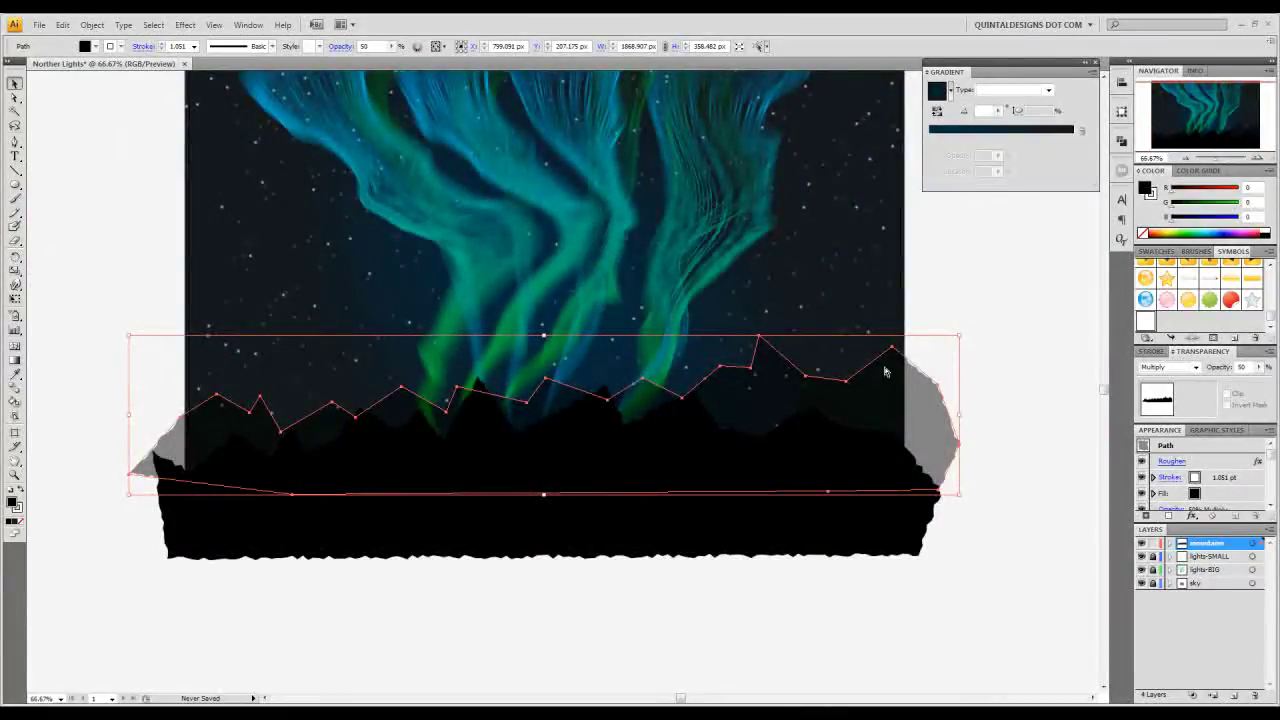
key(ctrl+shift+b)
key(ctrl+shift+b)
key(ctrl+shift+b)
key(ctrl+shift+b)
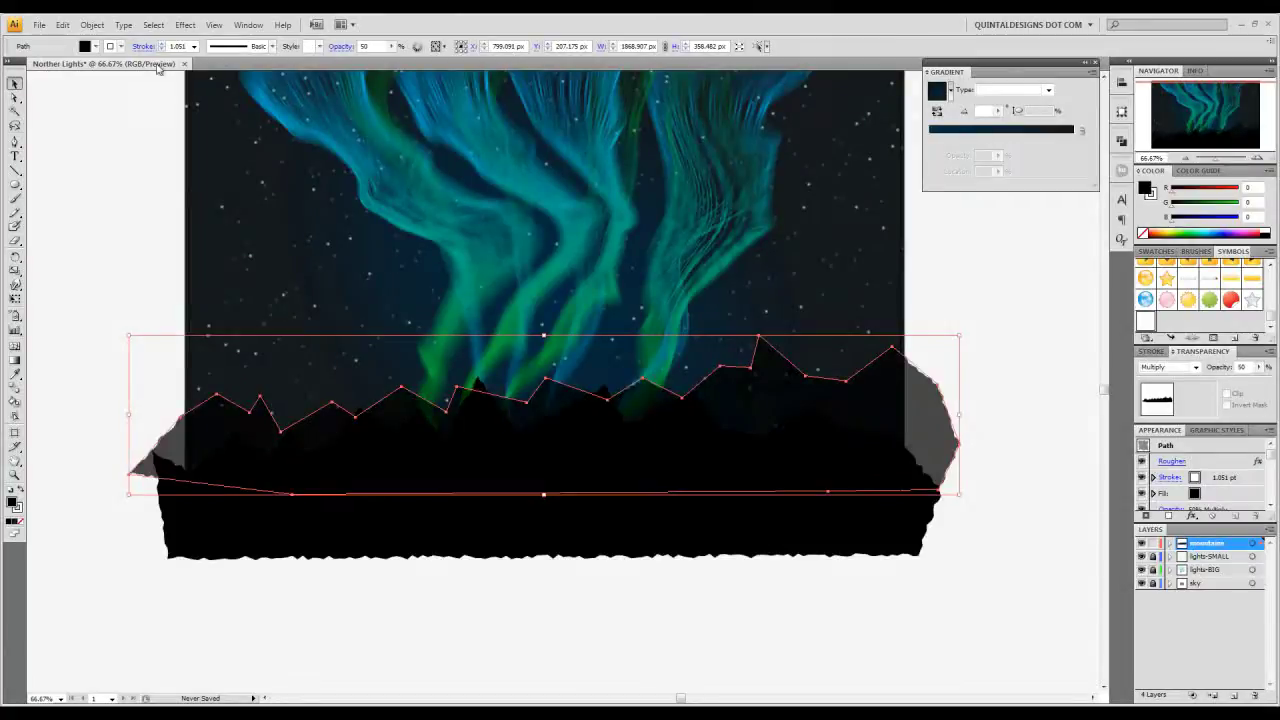
- Reflect the duplicated mountain shape across the vertical axis
click(92, 24)
mouse_move(100, 41)
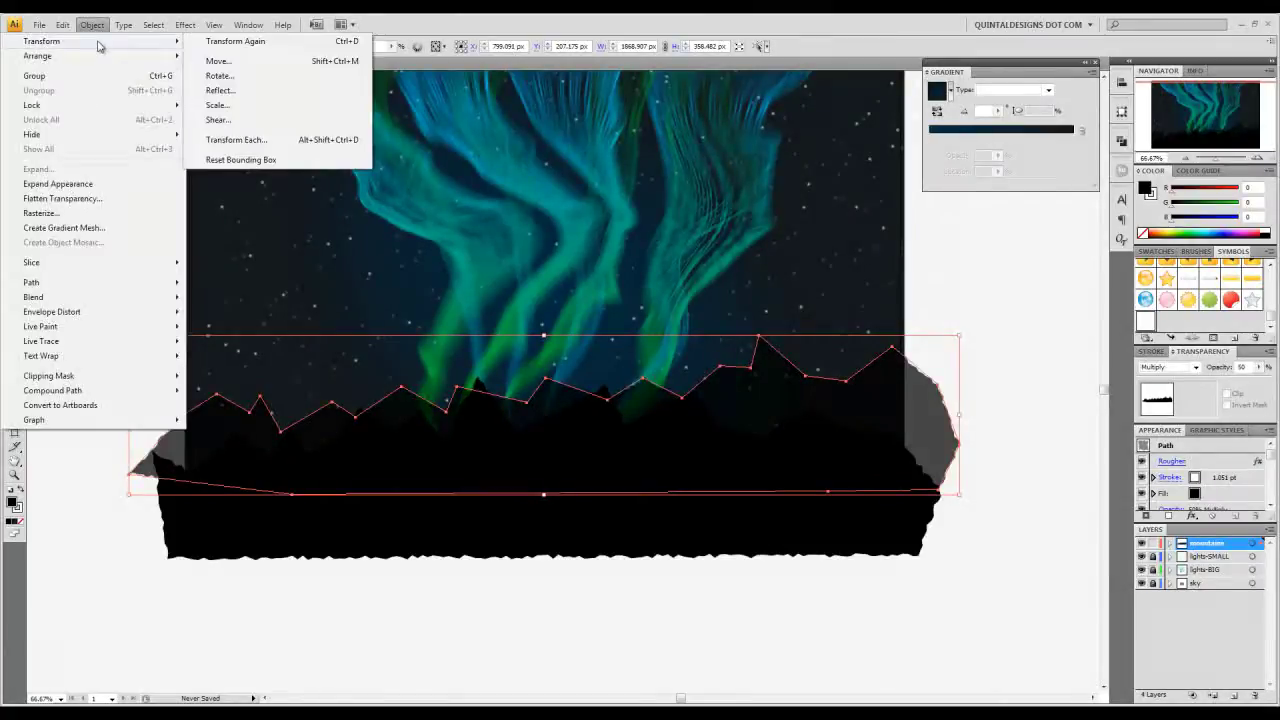
click(221, 91)
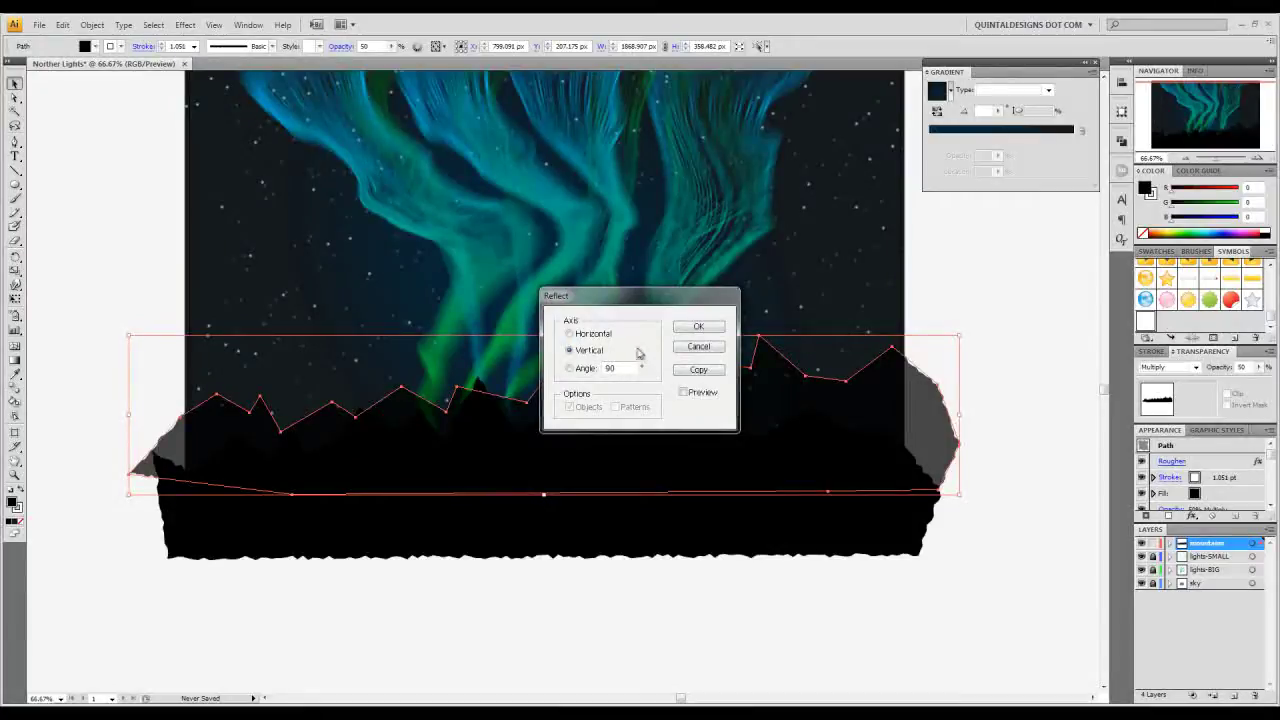
click(684, 393)
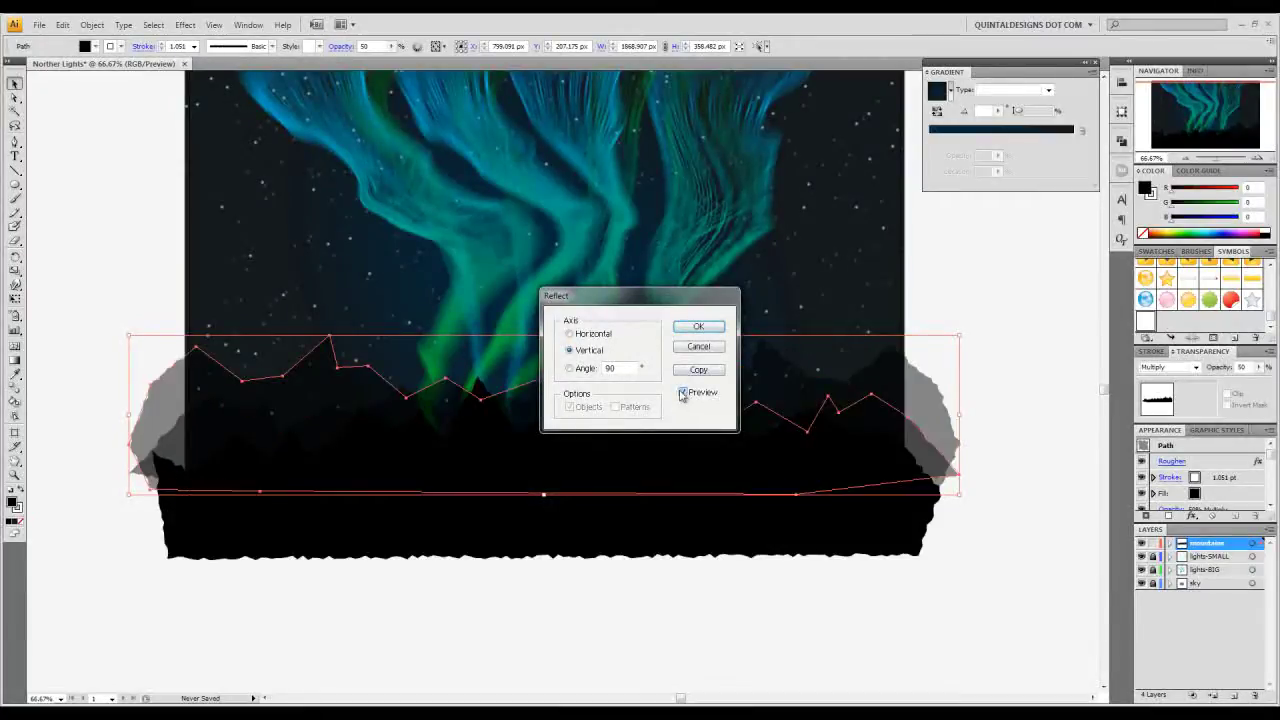
click(699, 326)
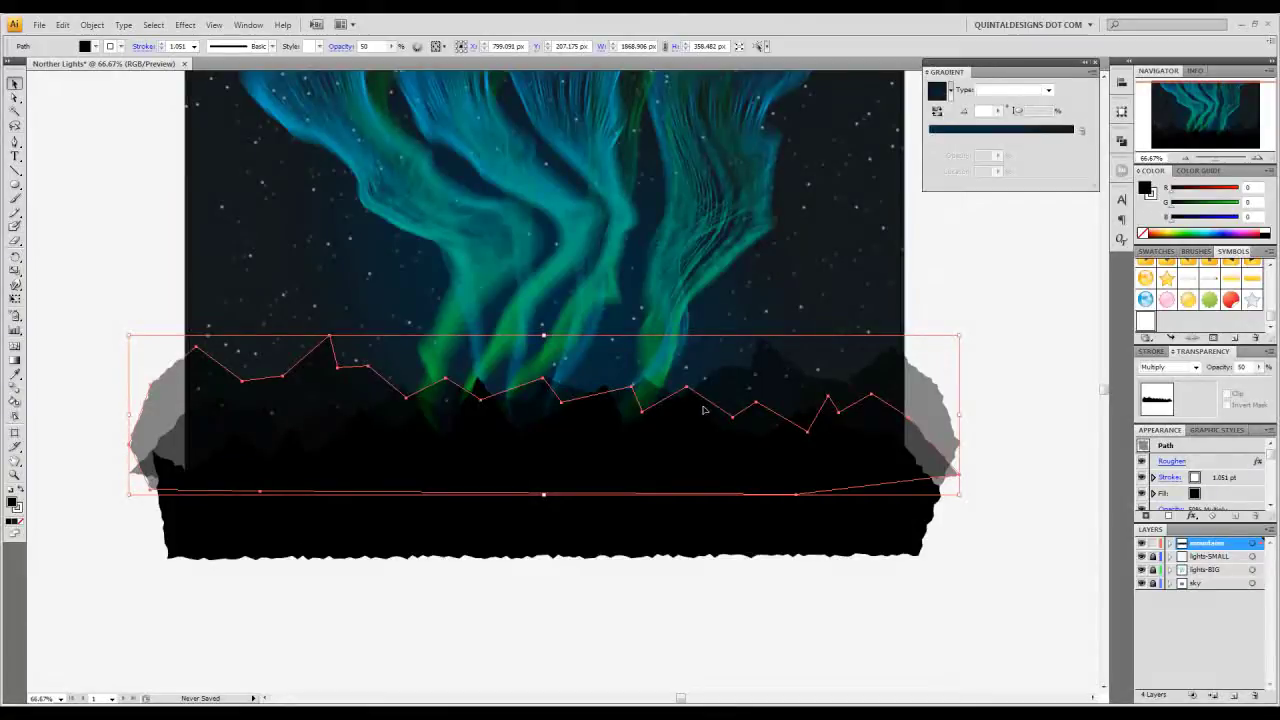
- Nudge the reflected mountain shape down 20 px
key(Down)
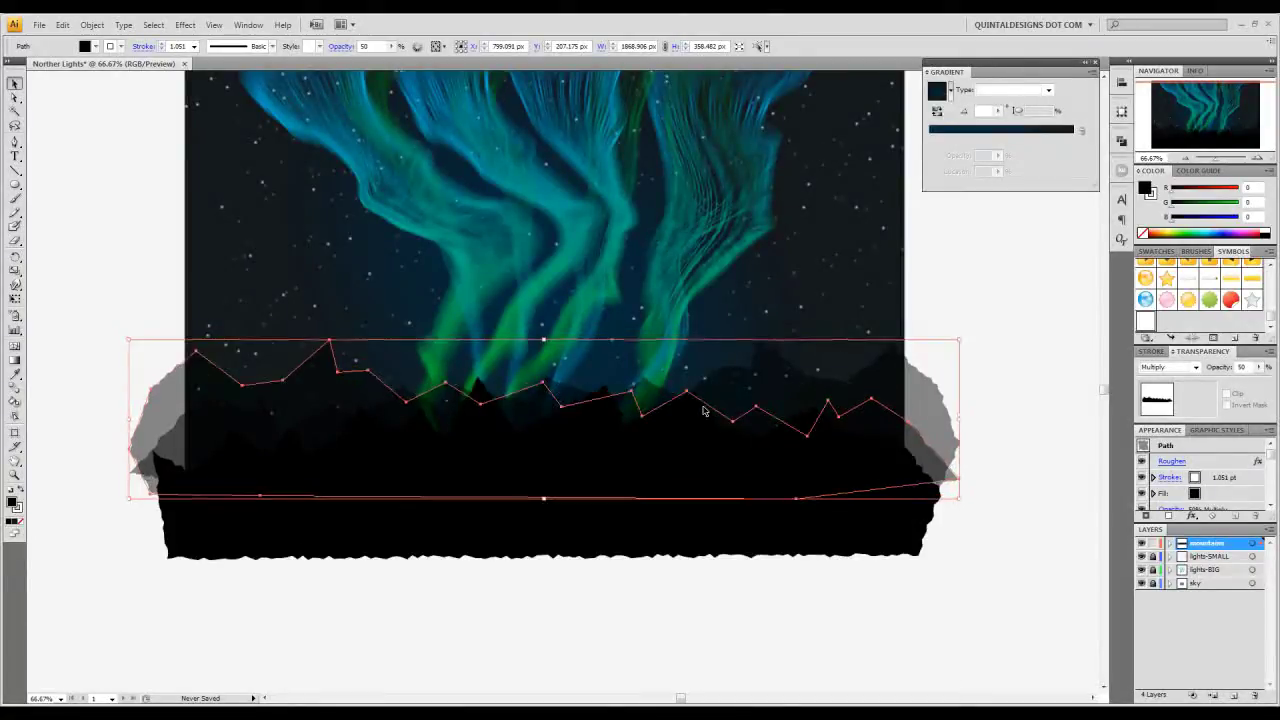
key(Down)
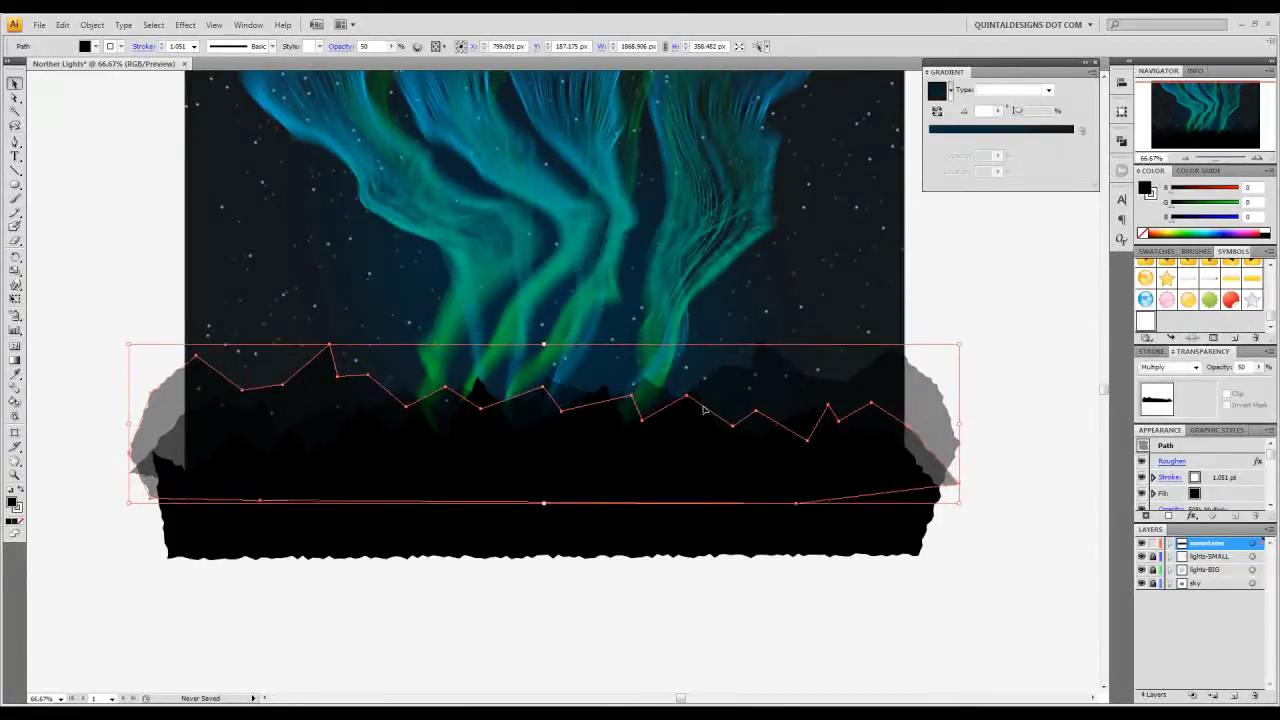
click(987, 343)
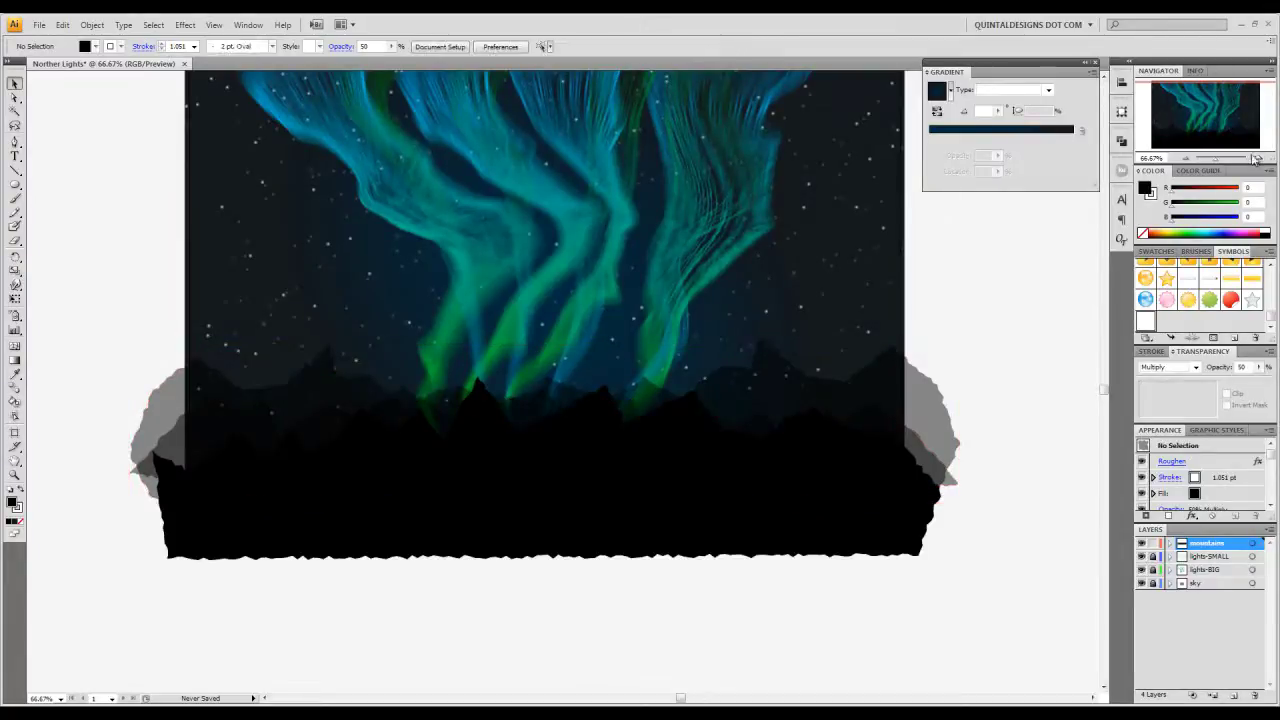
- Rotate the unreflected 50% opacity mountain shape slightly clockwise and the reflected copy slightly counterclockwise
click(1257, 160)
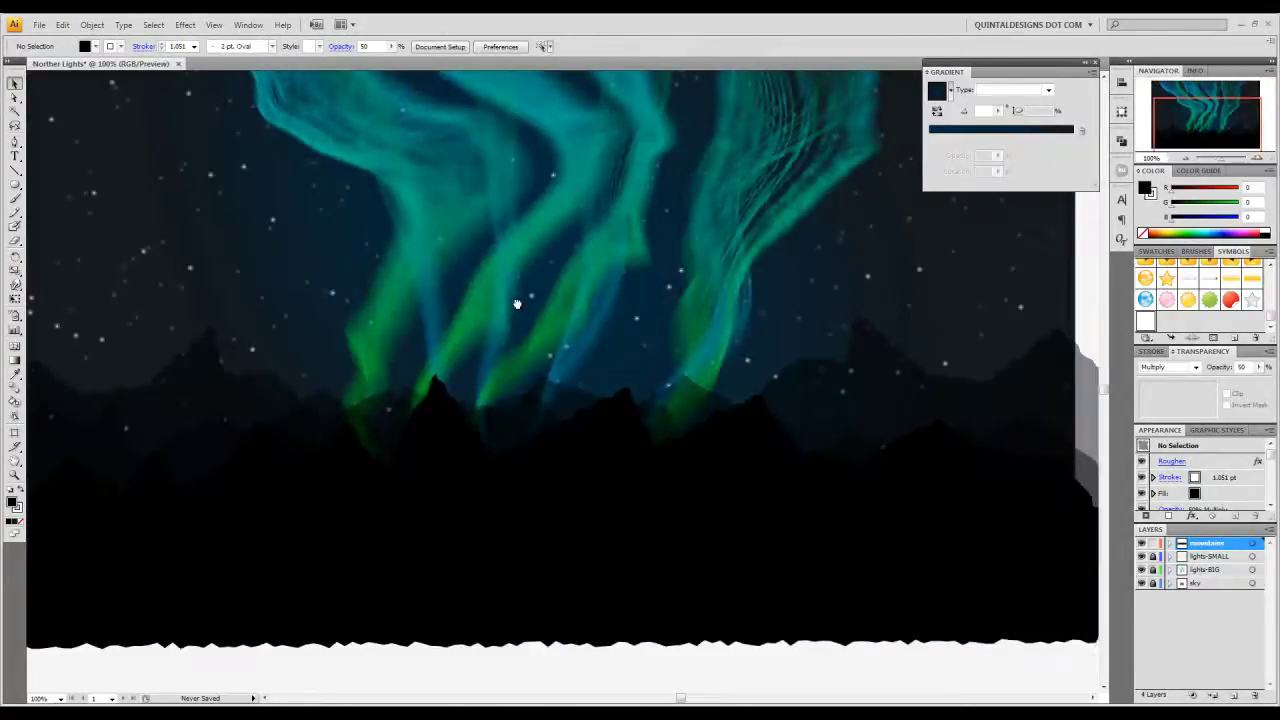
drag(526, 306, 591, 363)
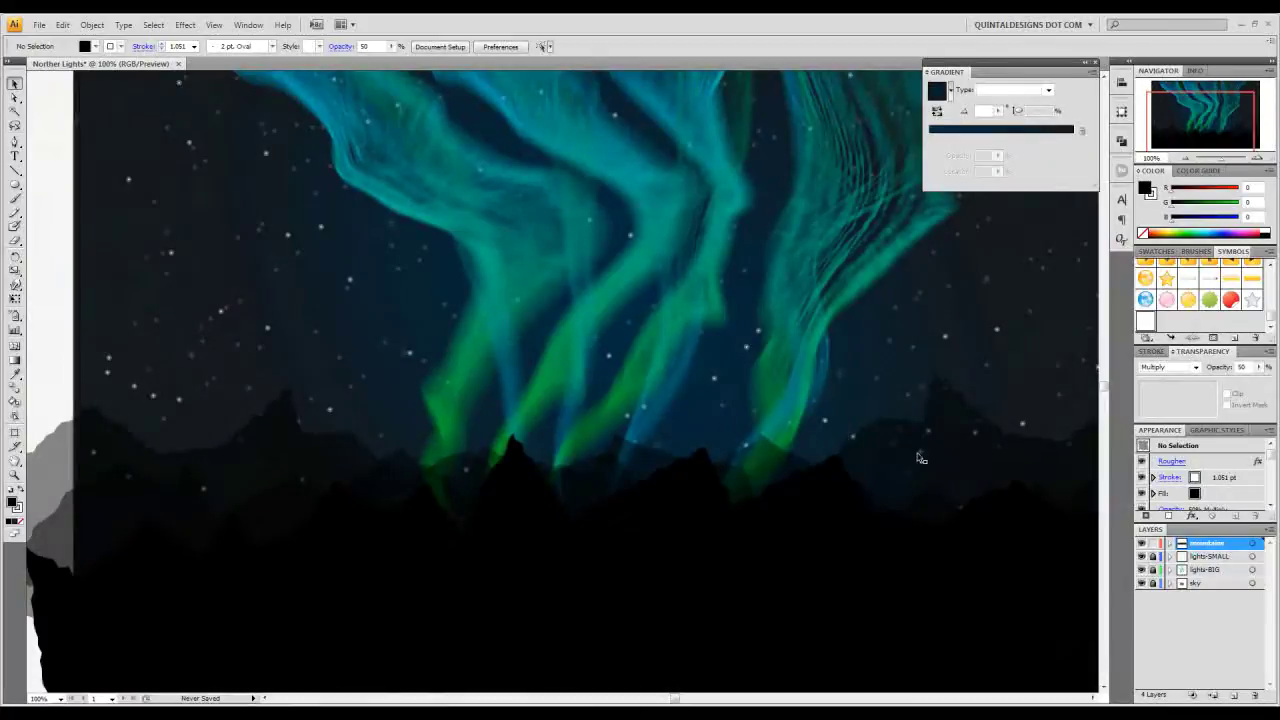
click(738, 486)
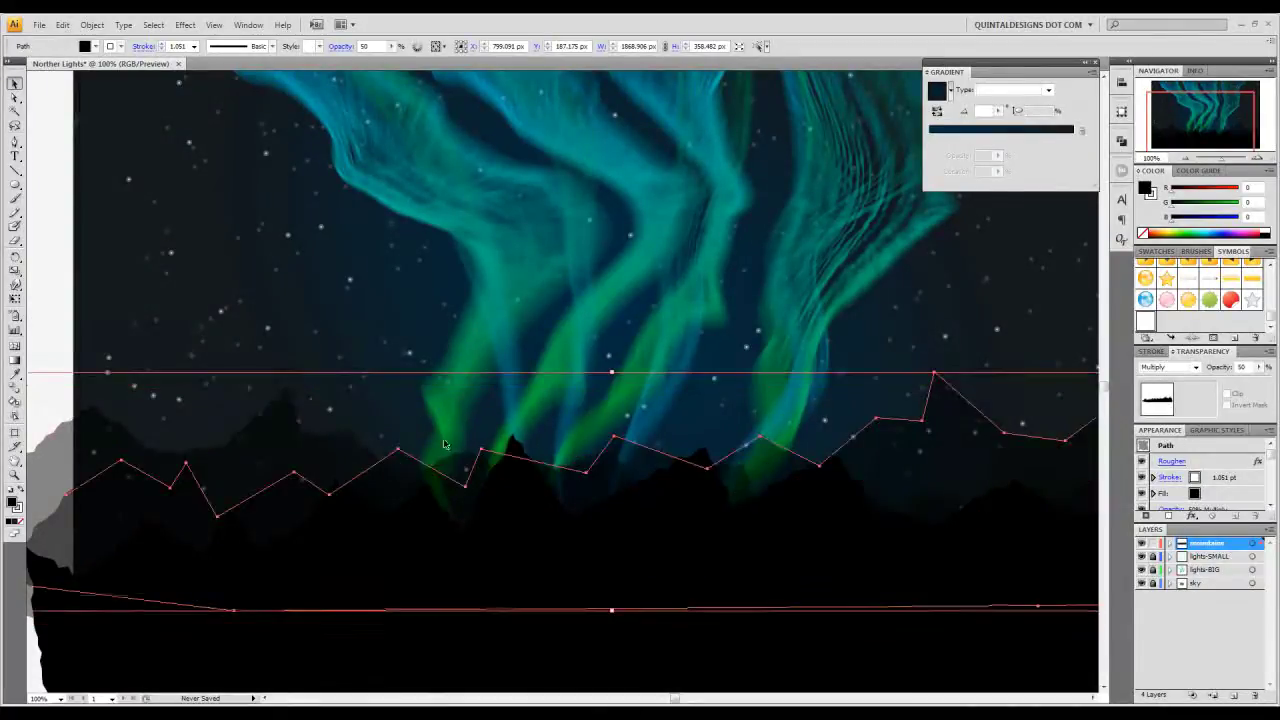
click(1185, 158)
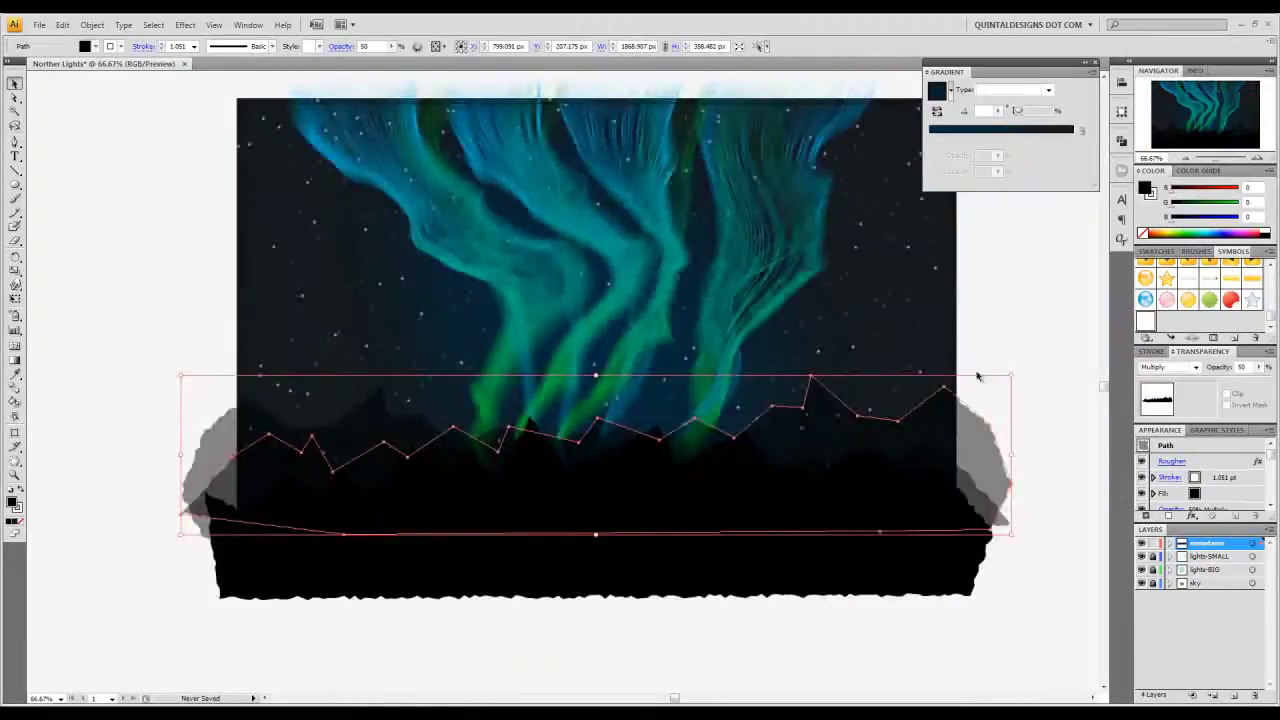
drag(1012, 369, 1031, 386)
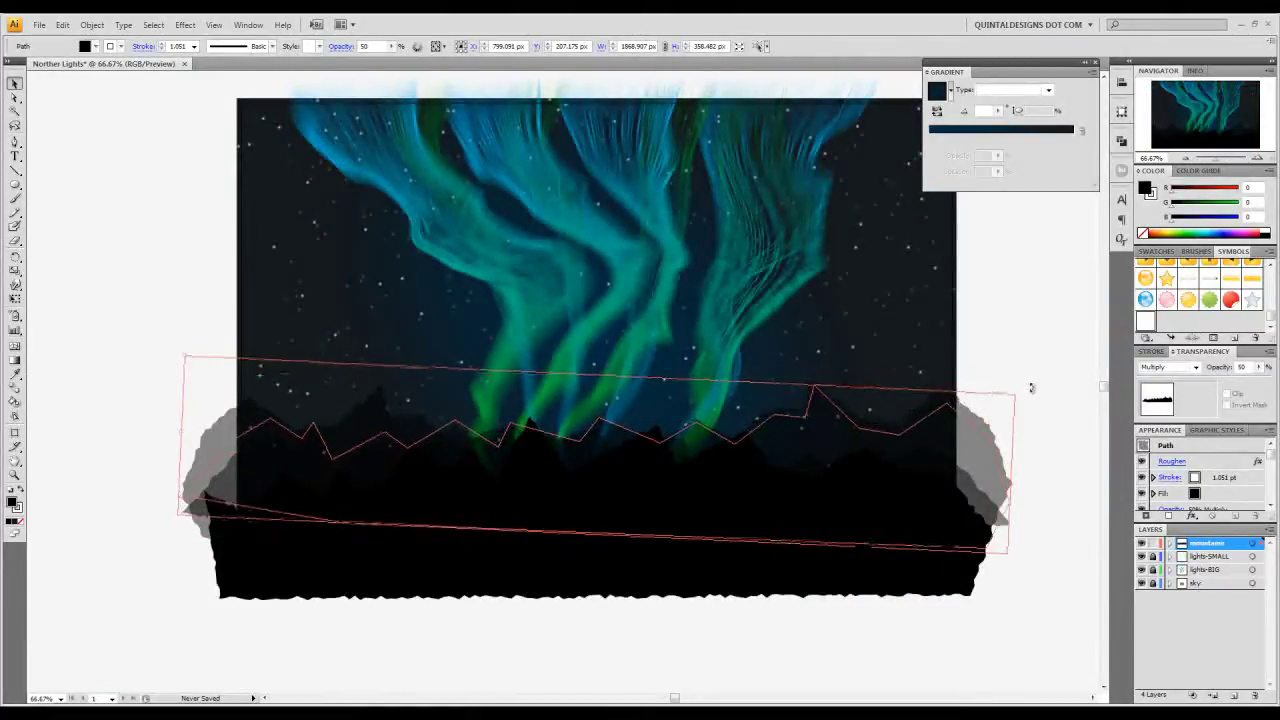
click(372, 413)
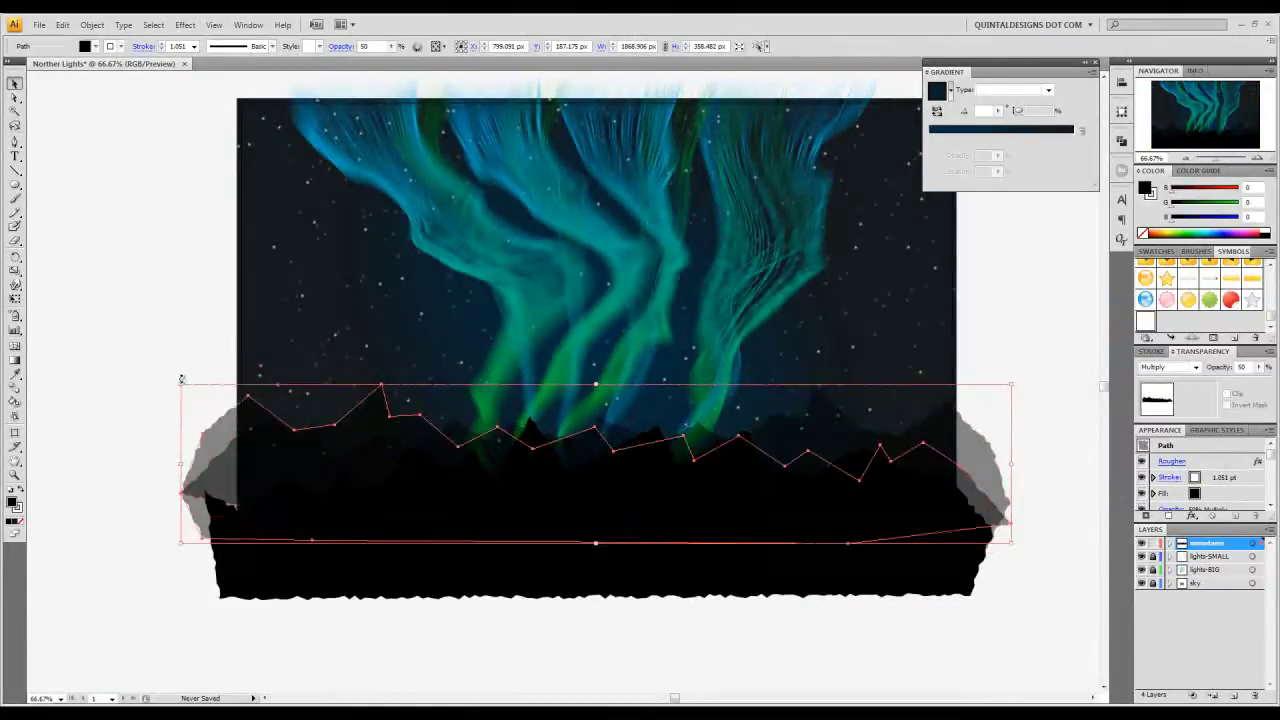
drag(178, 380, 156, 410)
- Set the front mountain silhouette's opacity to 70%
click(506, 578)
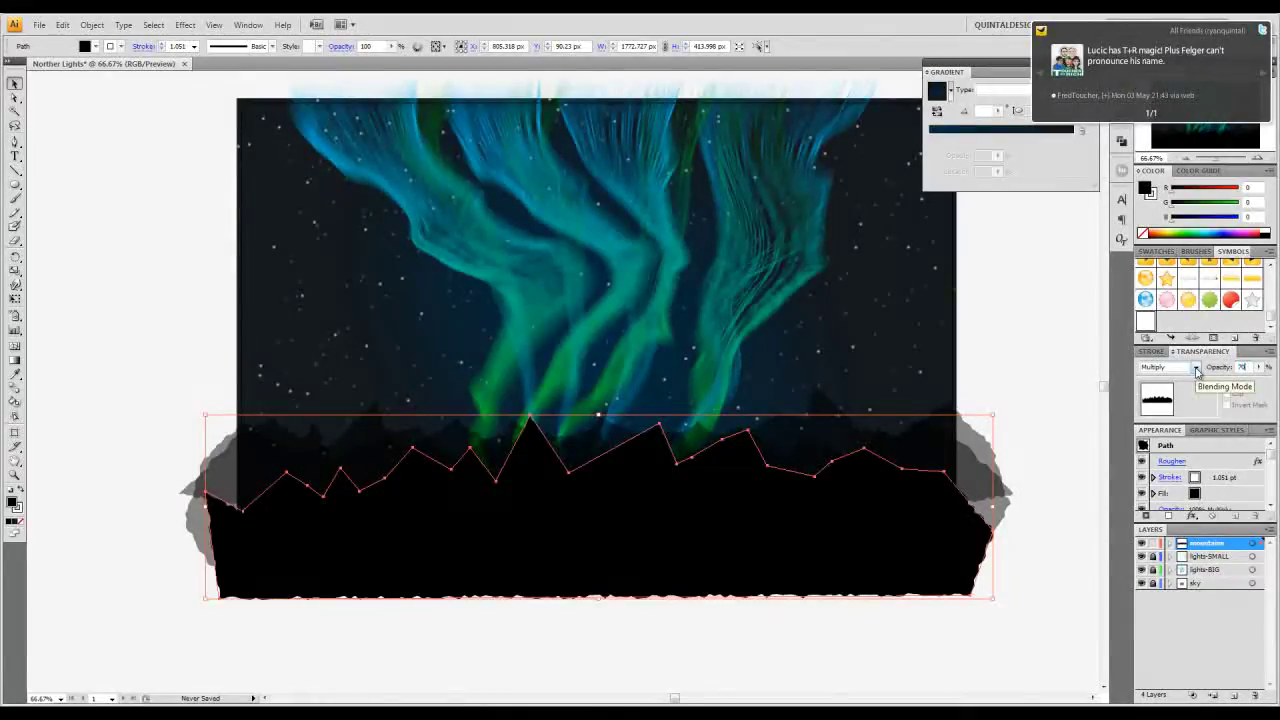
key(Return)
click(1042, 401)
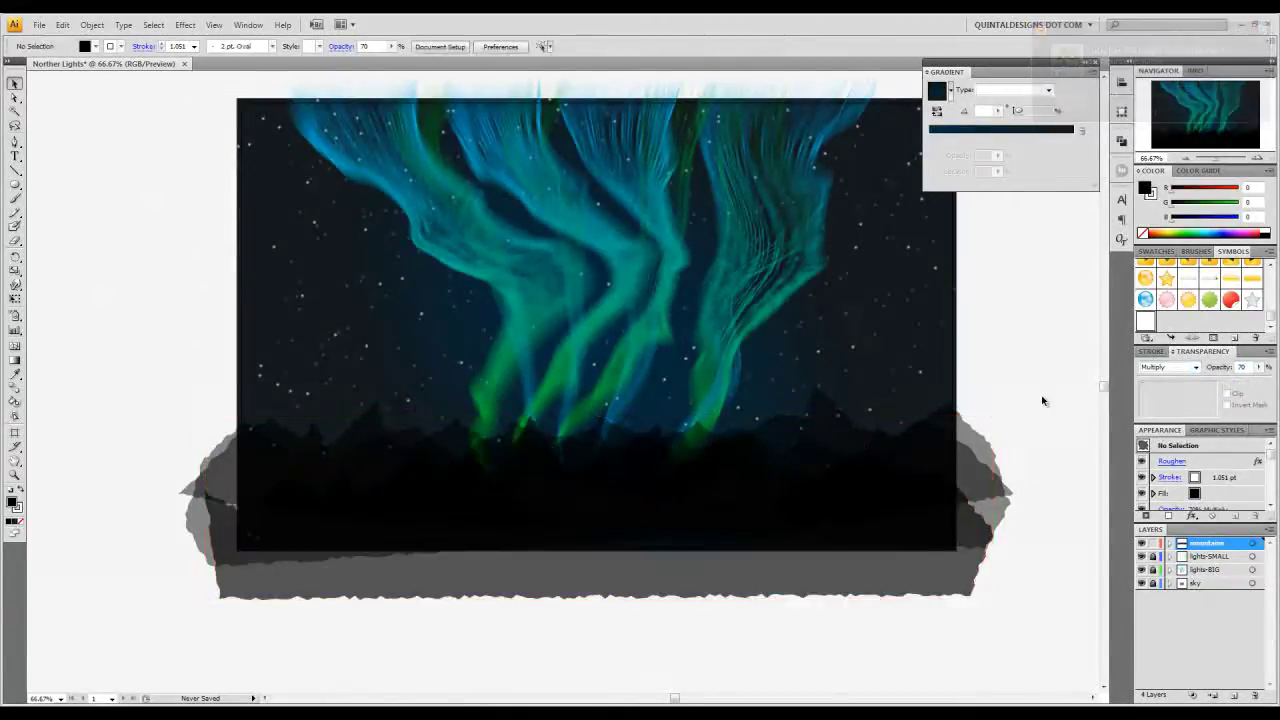
- Set the opacity of all three overlapping mountain silhouettes to 50%
click(870, 512)
shift+click(954, 429)
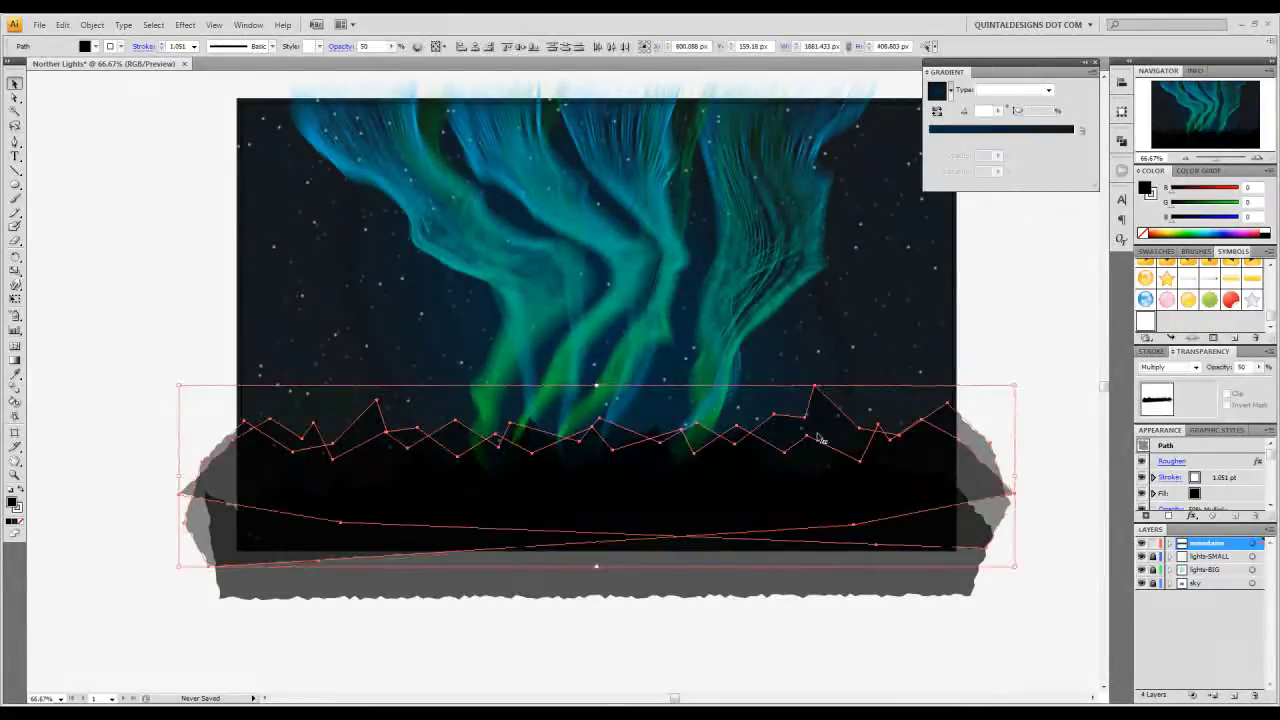
shift+click(657, 433)
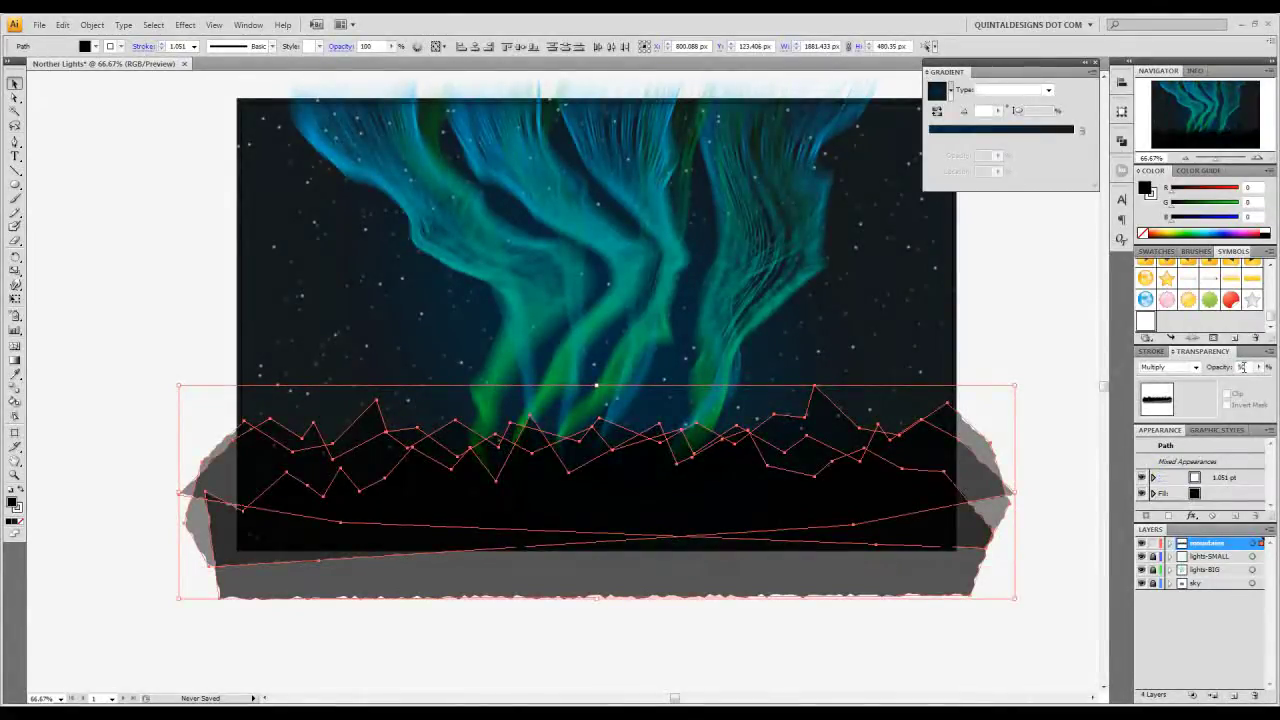
key(Return)
click(1054, 361)
drag(902, 415, 908, 401)
key(ctrl+plus)
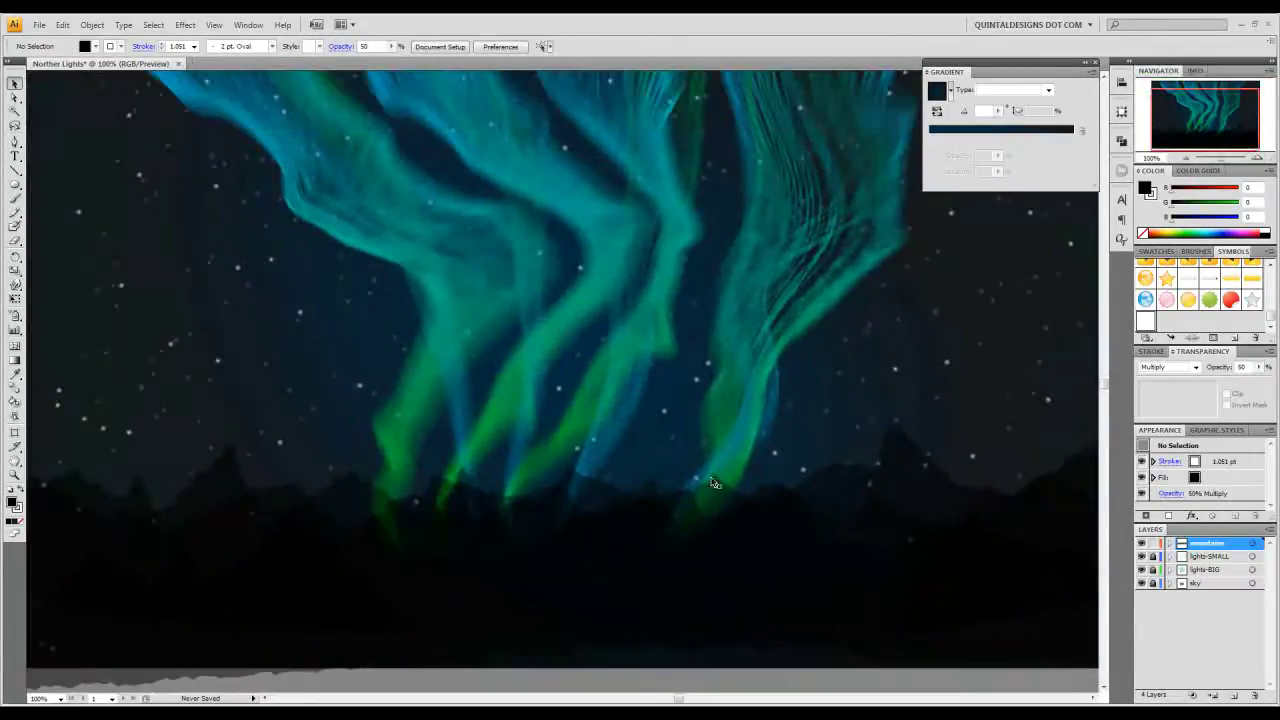
- Move the mountain silhouette with the tall right-hand peak up slightly and set its opacity to 30%
click(712, 485)
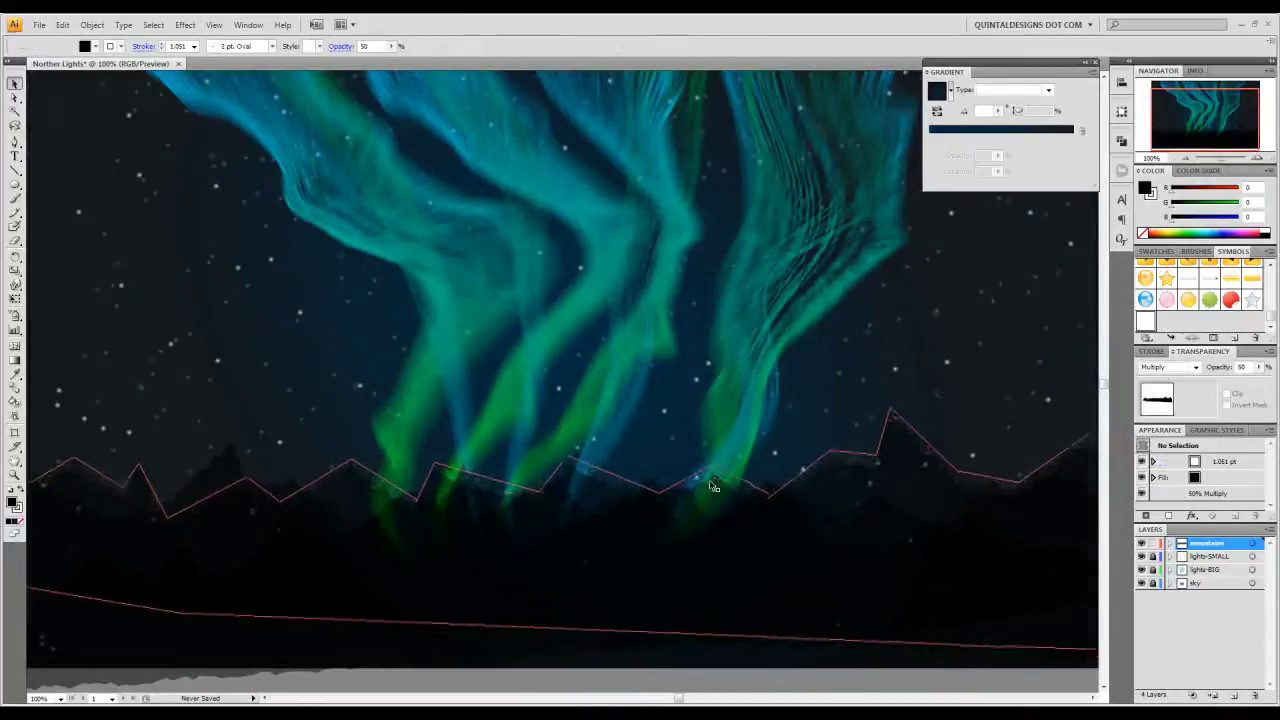
drag(578, 486, 580, 467)
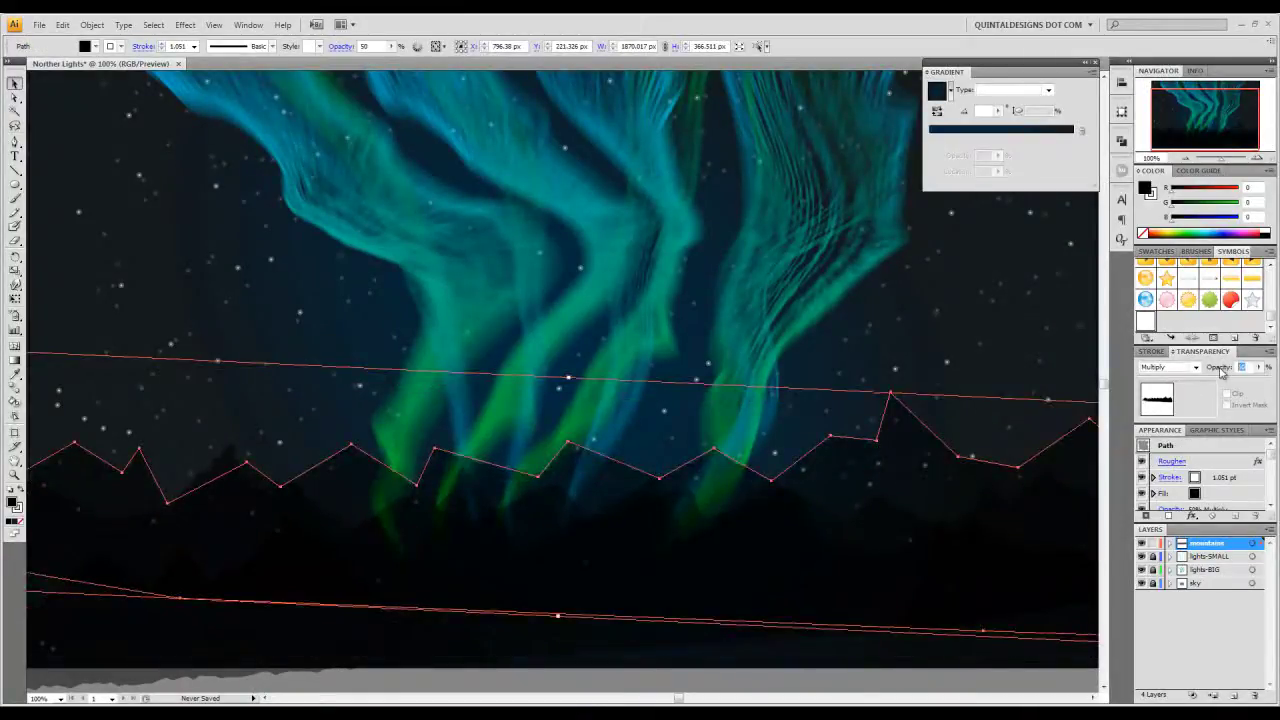
key(Return)
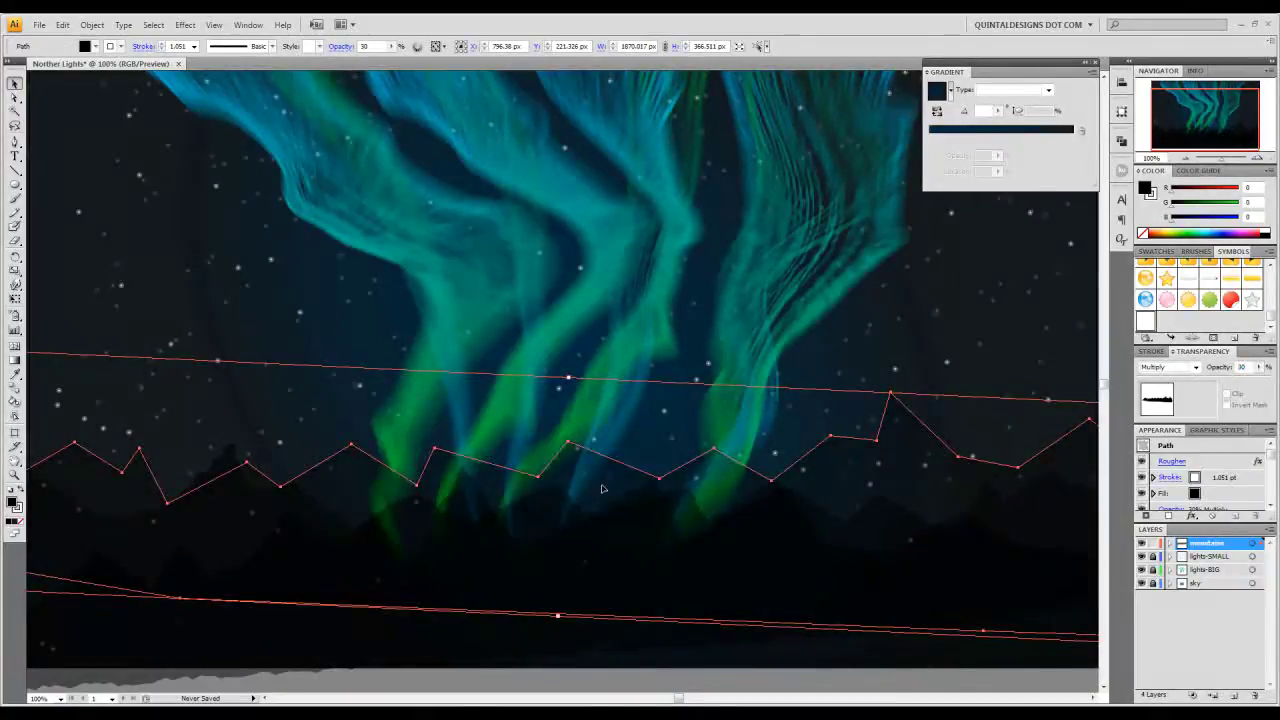
- Shift another 50% opacity mountain silhouette slightly up and to the right beneath the aurora ribbons, then deselect it
click(563, 506)
drag(553, 505, 560, 497)
click(818, 394)
drag(402, 502, 566, 491)
drag(716, 481, 446, 486)
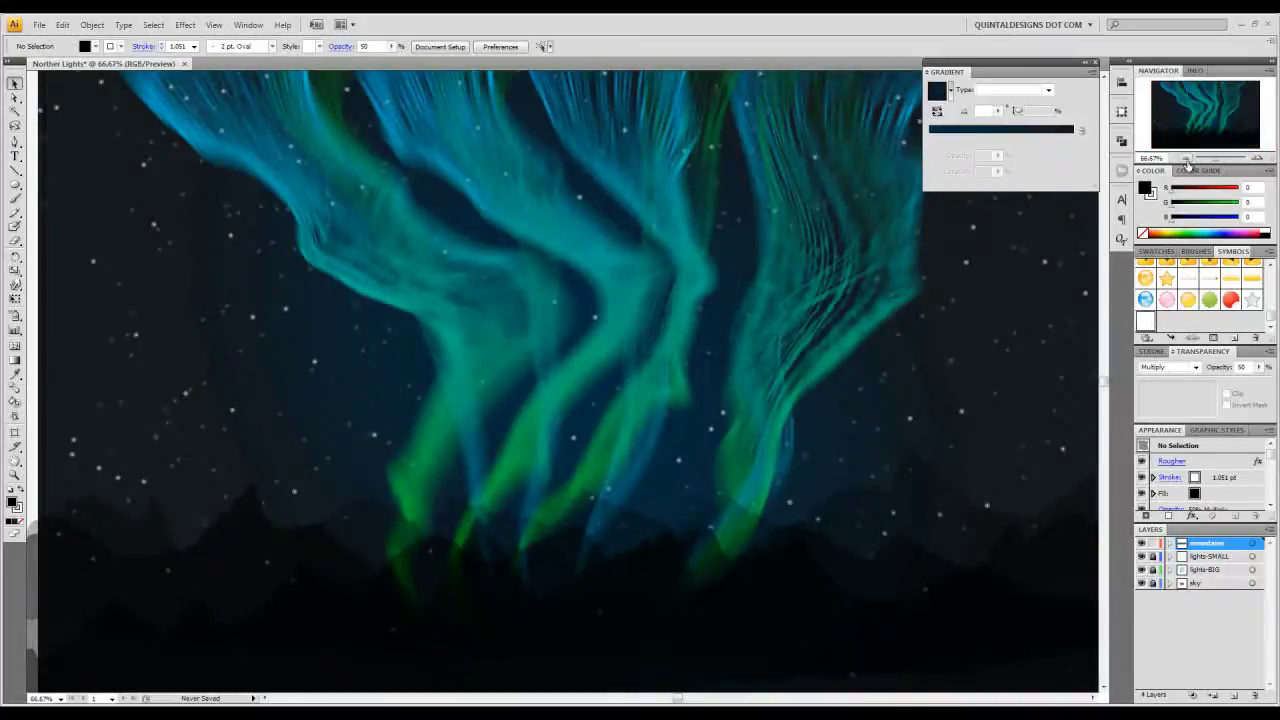
- Preview the whole illustration in Save for Web & Devices as a maximum-quality JPEG, closing the preview without exporting
key(ctrl+minus)
key(ctrl+minus)
drag(687, 346, 663, 348)
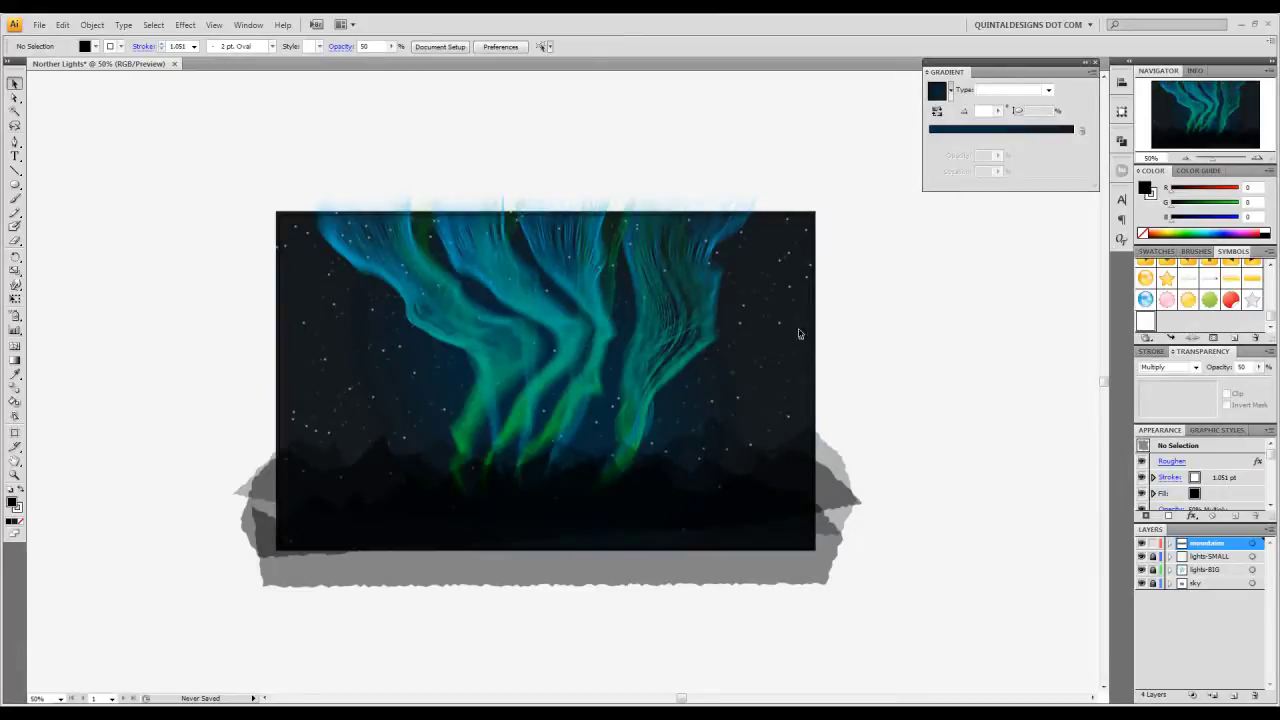
drag(798, 329, 820, 308)
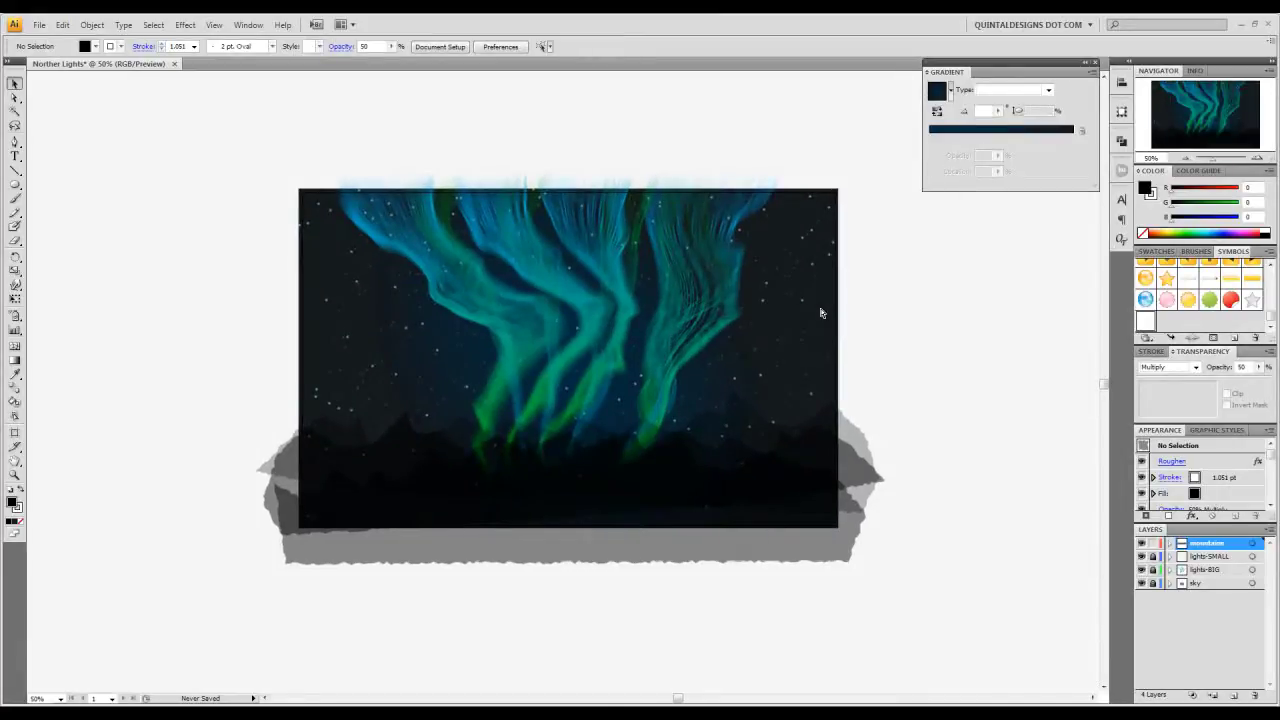
key(ctrl+alt+shift+s)
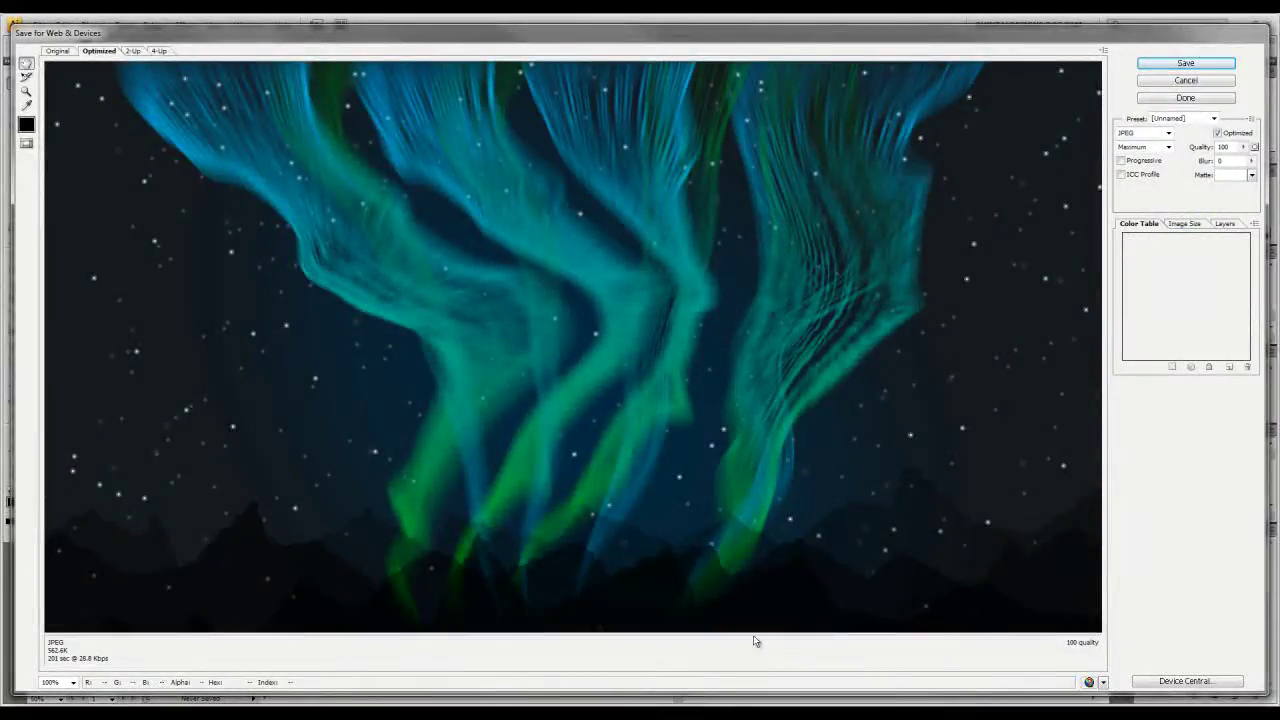
click(1200, 96)
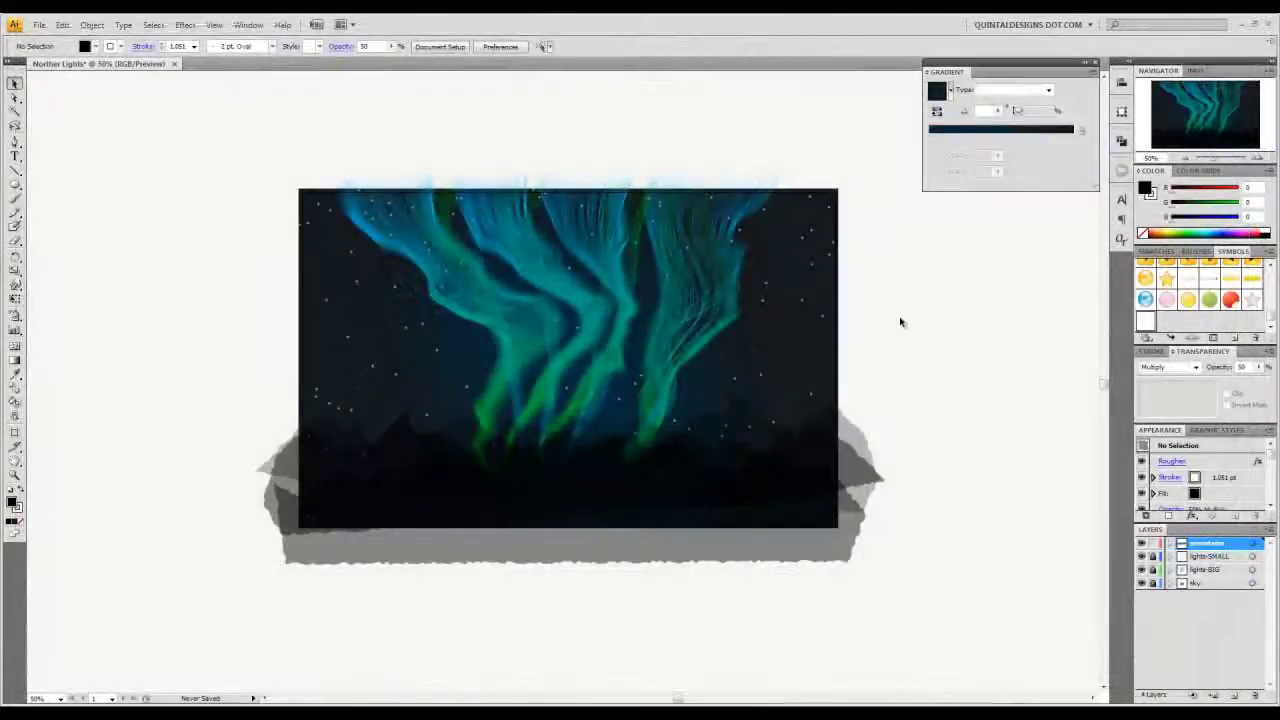